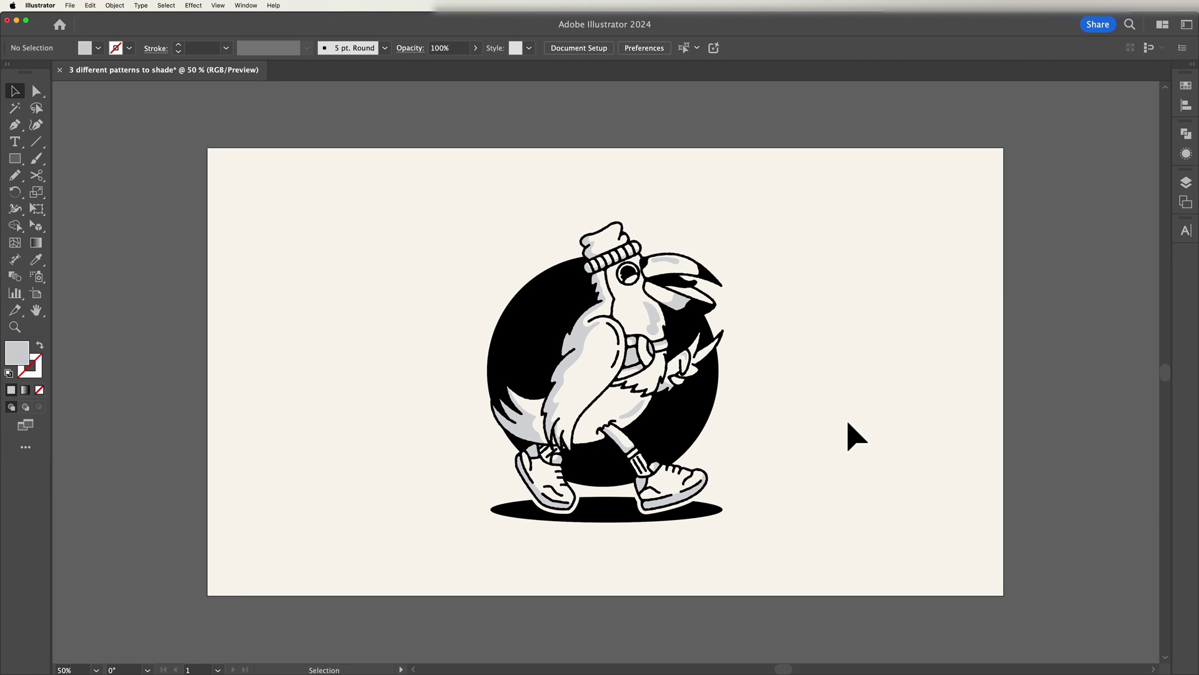
Zoom the bird artwork view from 50% to 66.67%
key("super+equal")
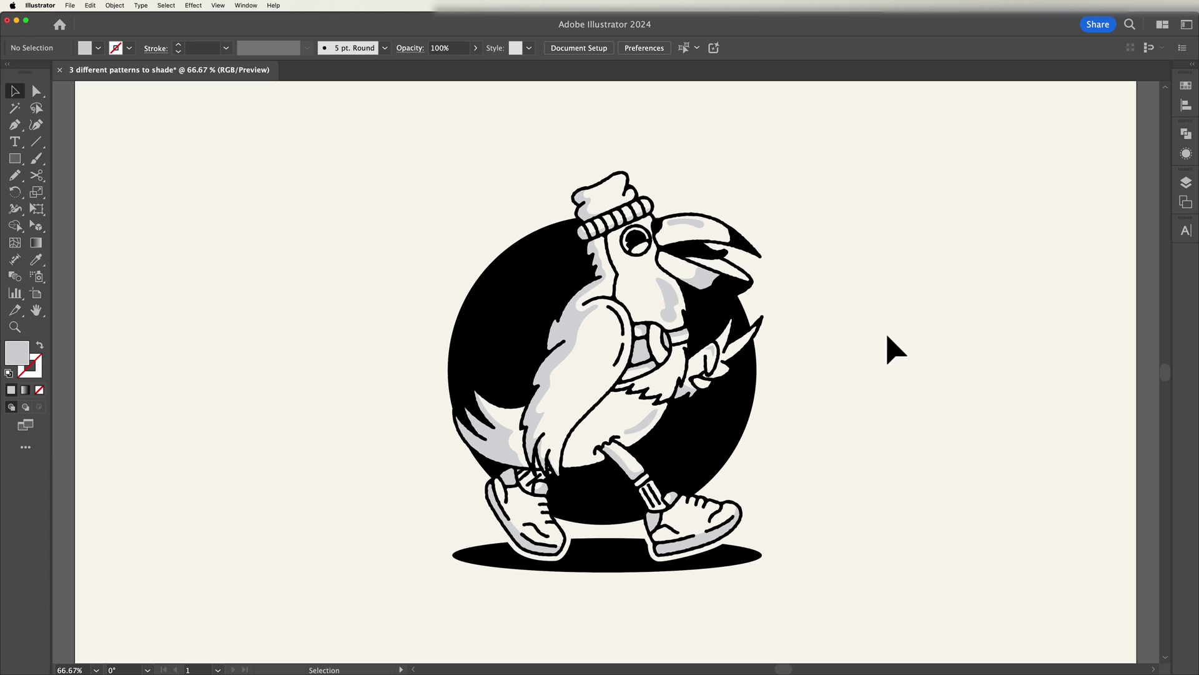
Select the tail shading and open the Basic Graphics_Dots pattern swatch library
left_click(538, 390)
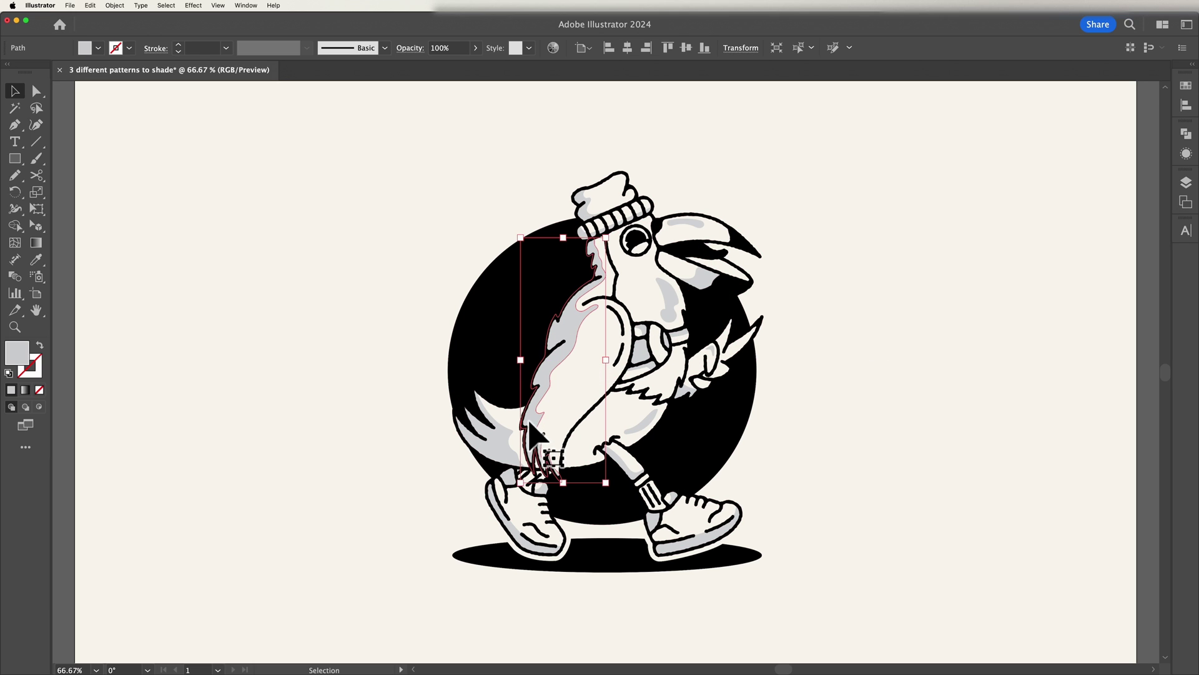
left_click(509, 441)
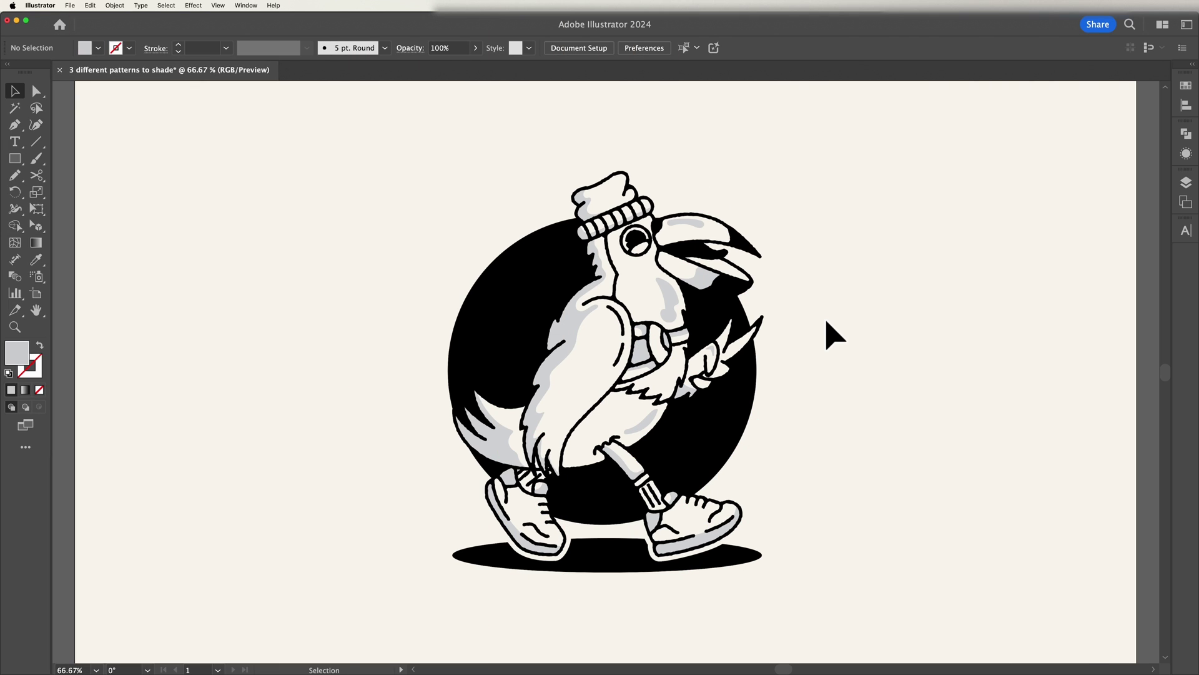
left_click(1190, 88)
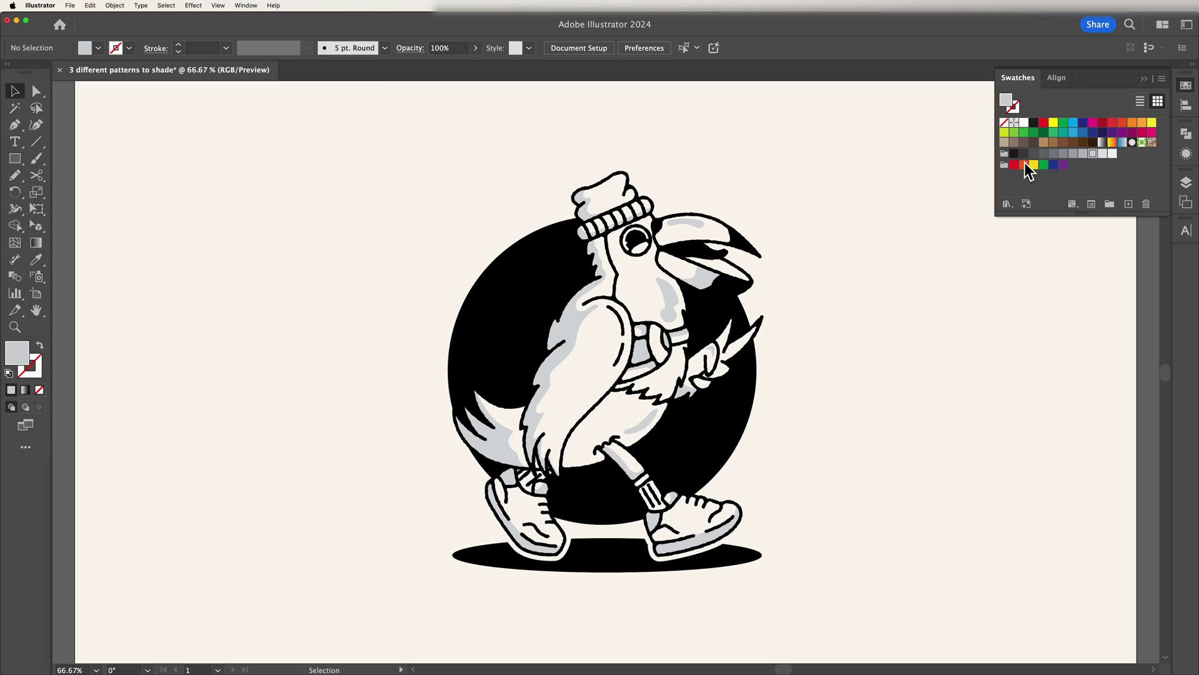
left_click(253, 6)
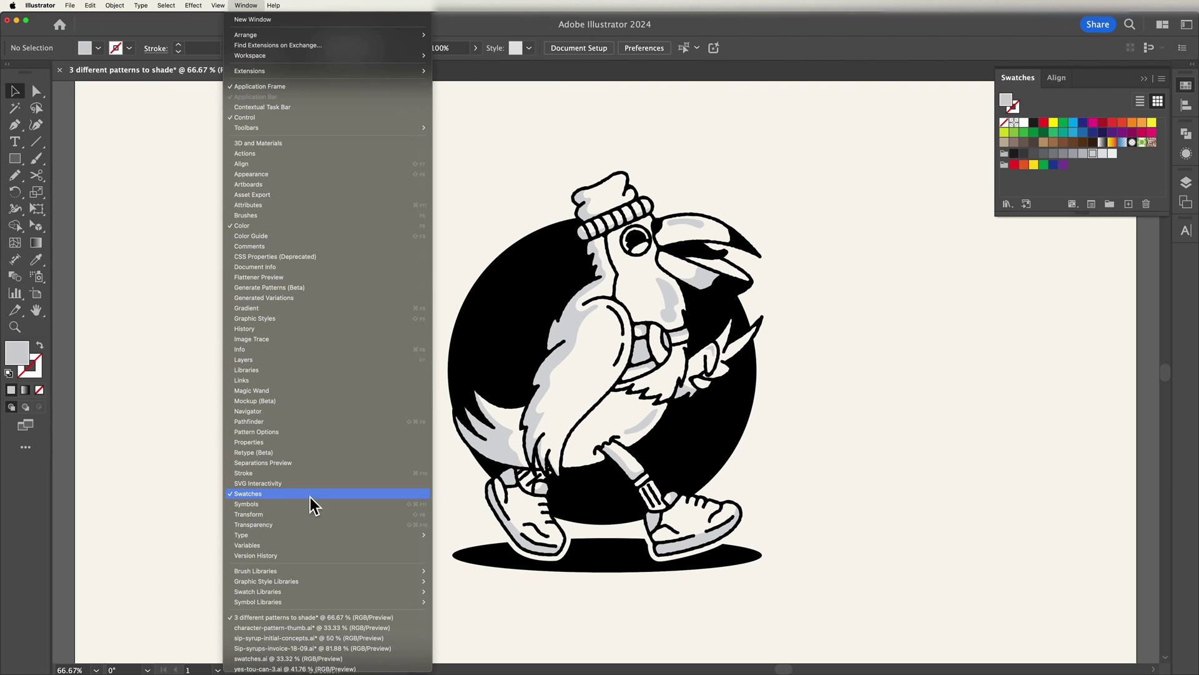
left_click(1027, 185)
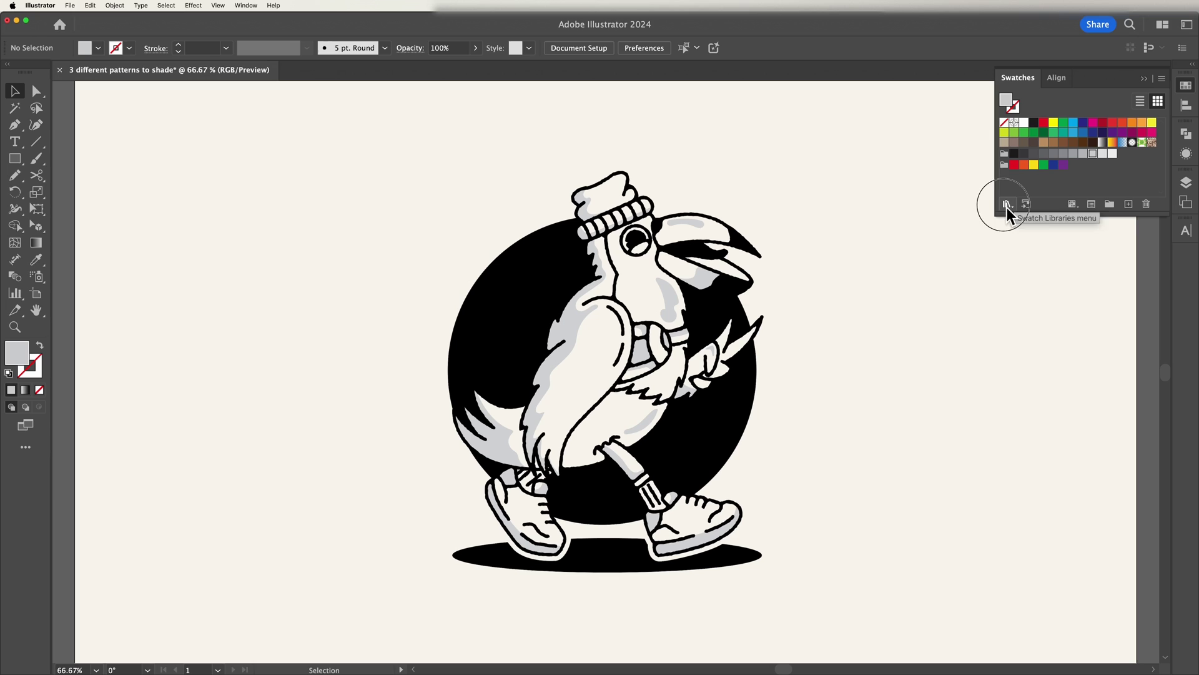
left_click(1007, 205)
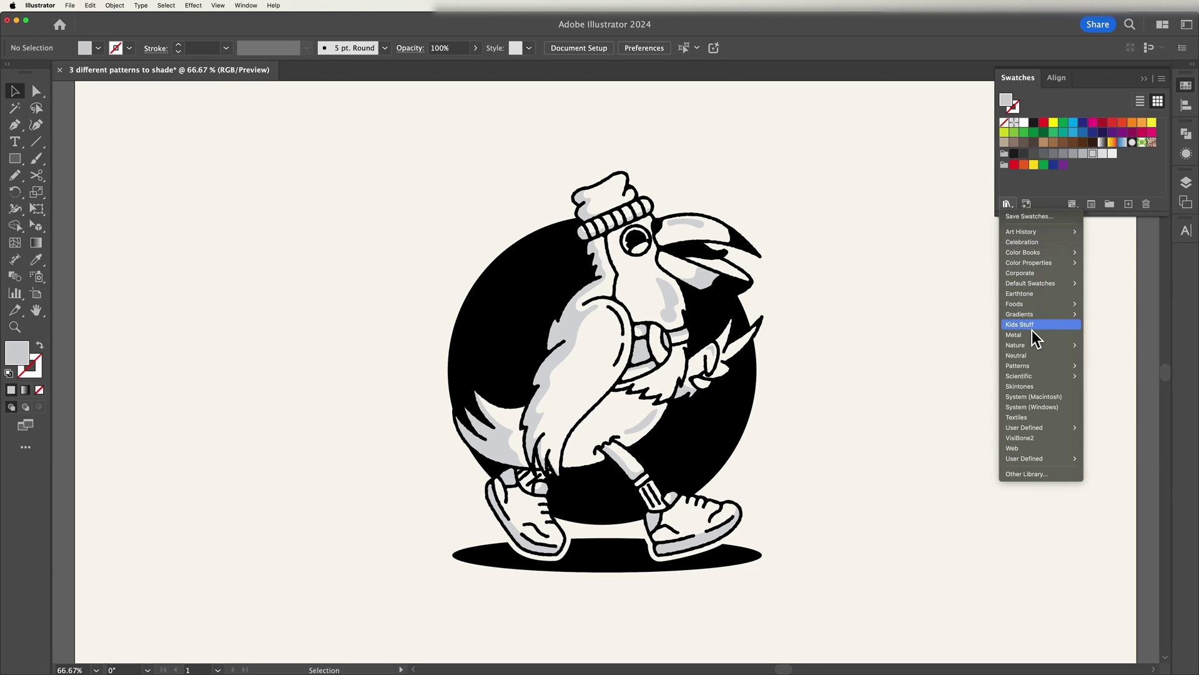
mouse_move(1042, 367)
mouse_move(1107, 369)
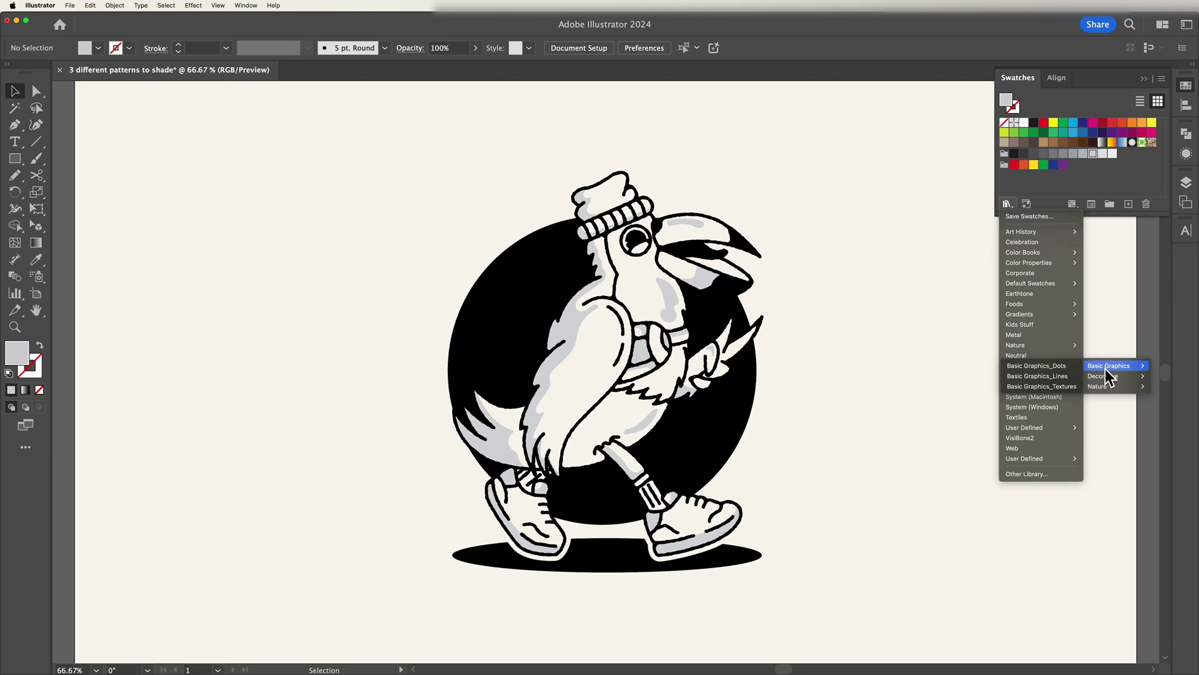
left_click(1053, 368)
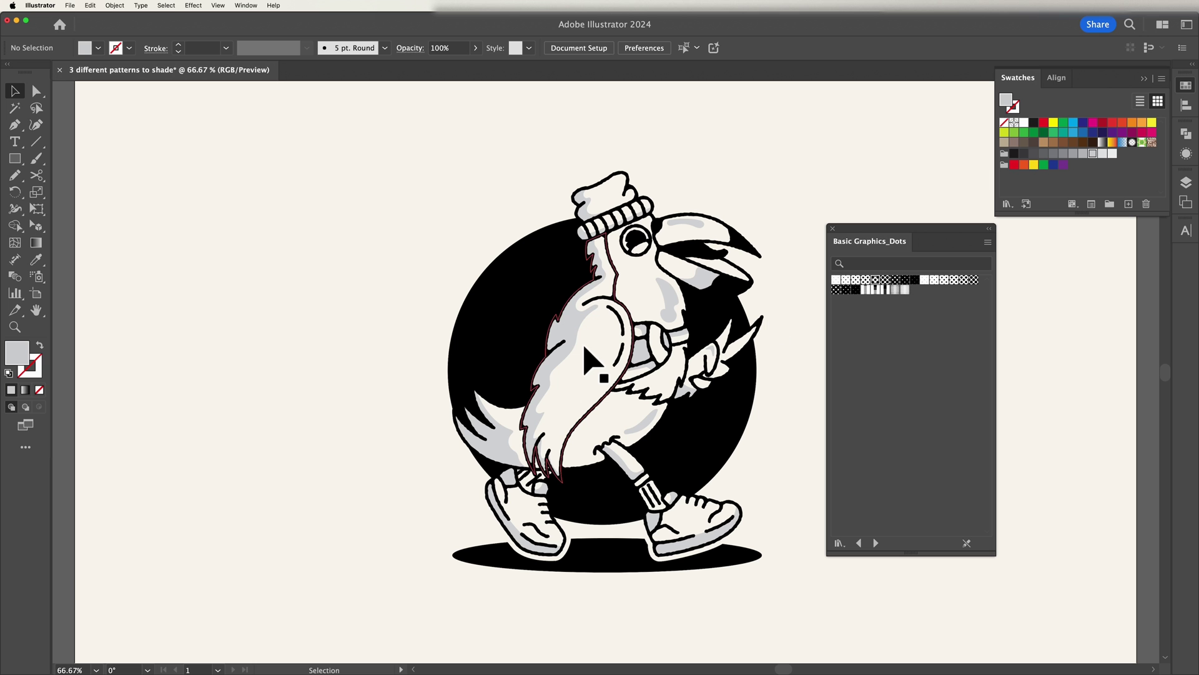
Select the back shading, try several Basic Graphics_Dots patterns on it, then close the library
left_click(340, 310)
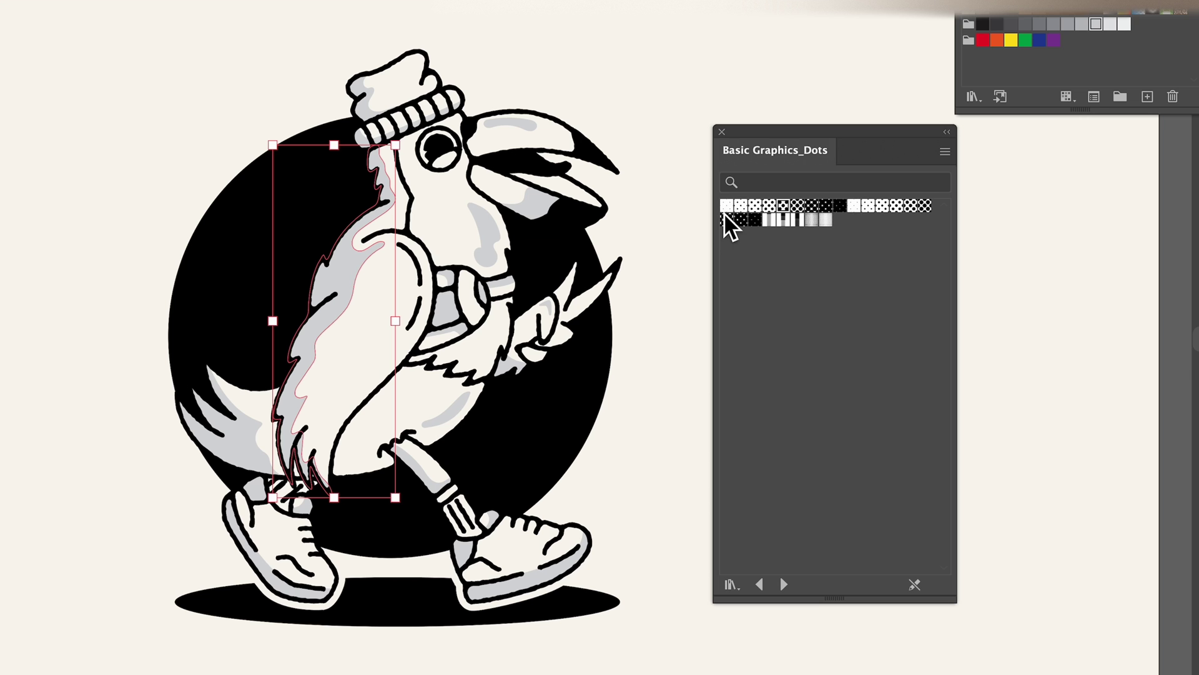
left_click(741, 206)
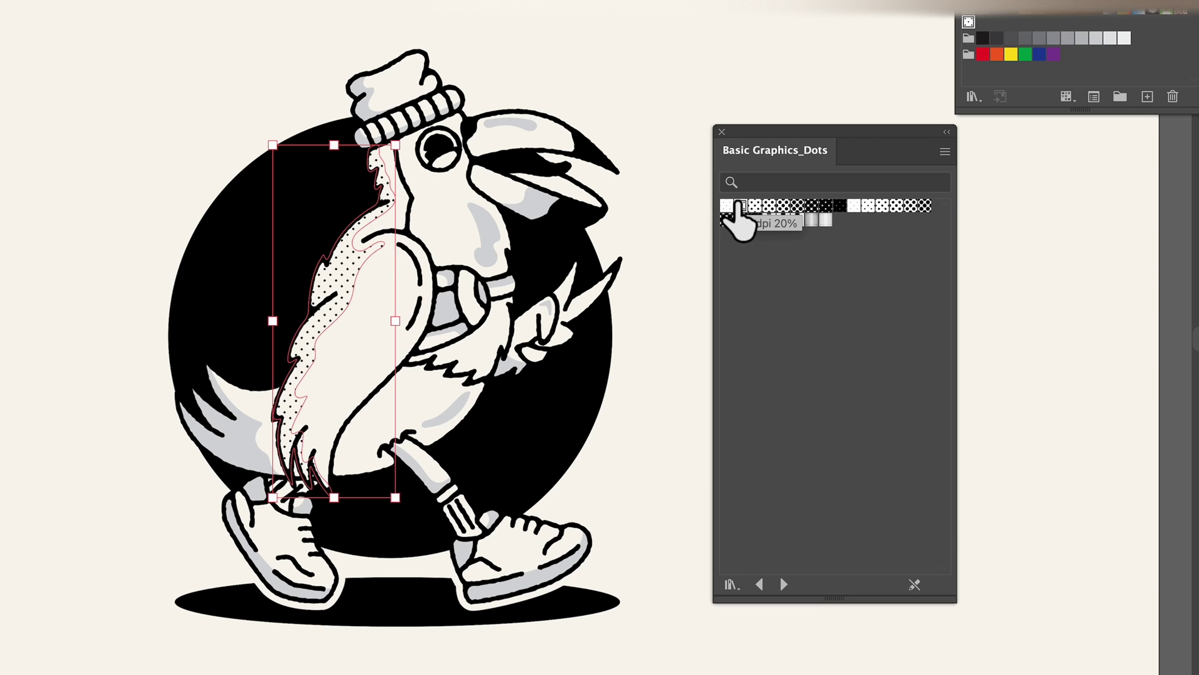
left_click(755, 206)
left_click(768, 206)
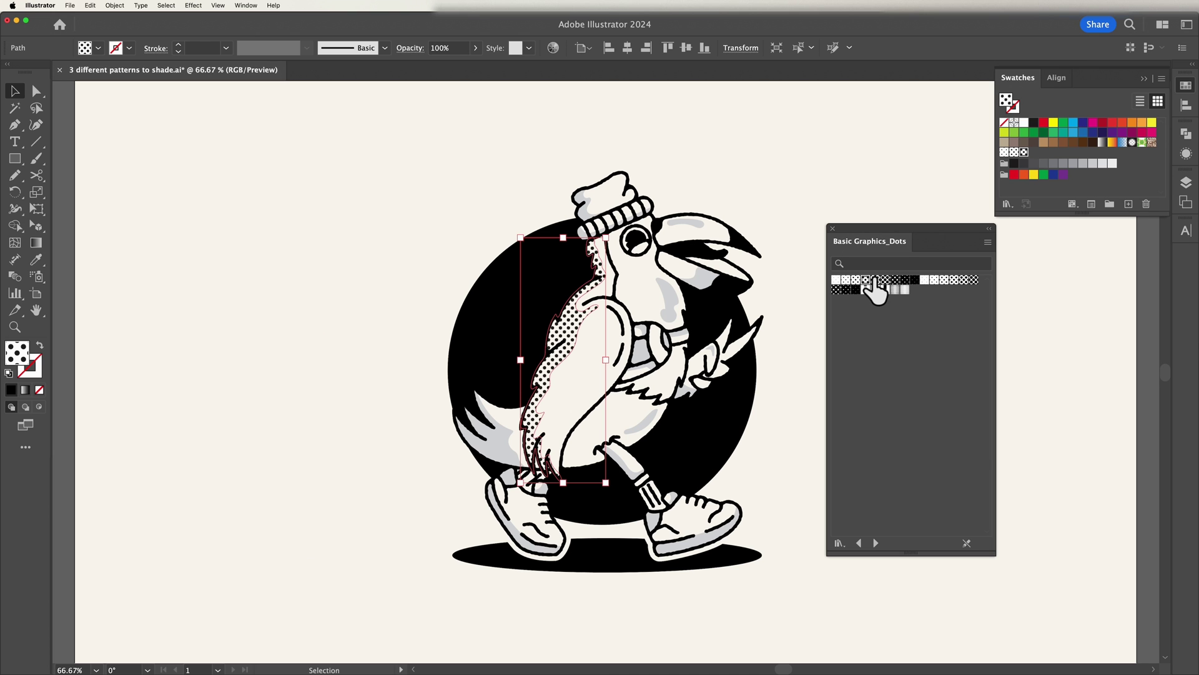
left_click(876, 280)
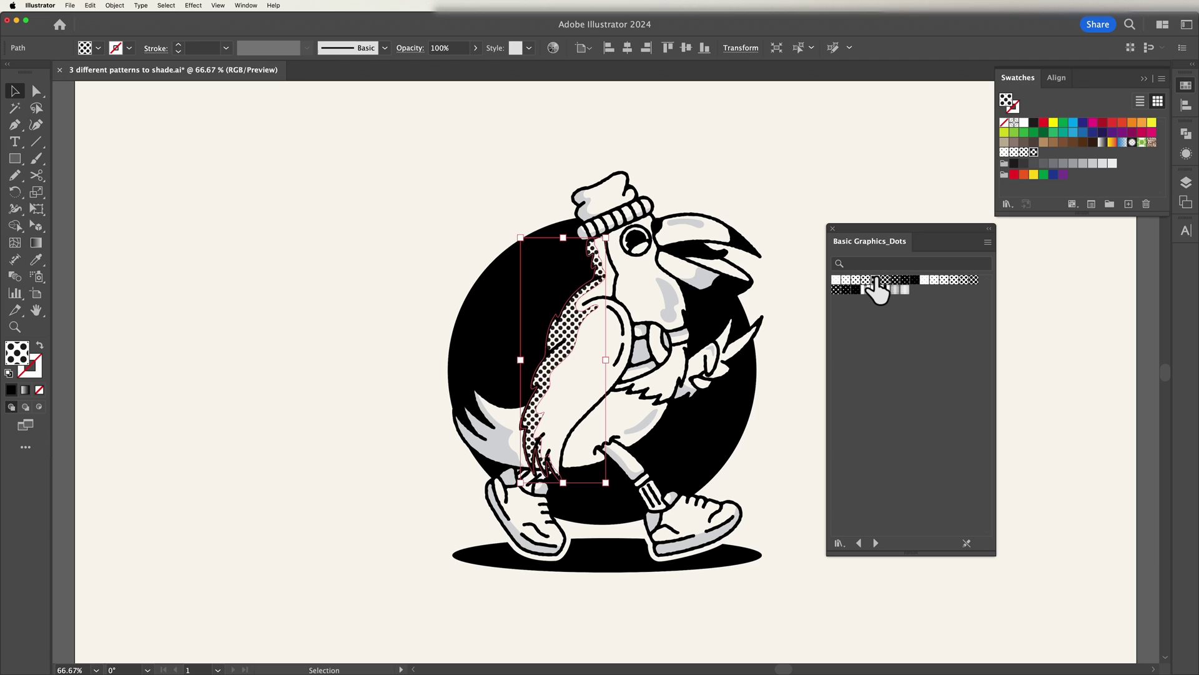
left_click(832, 229)
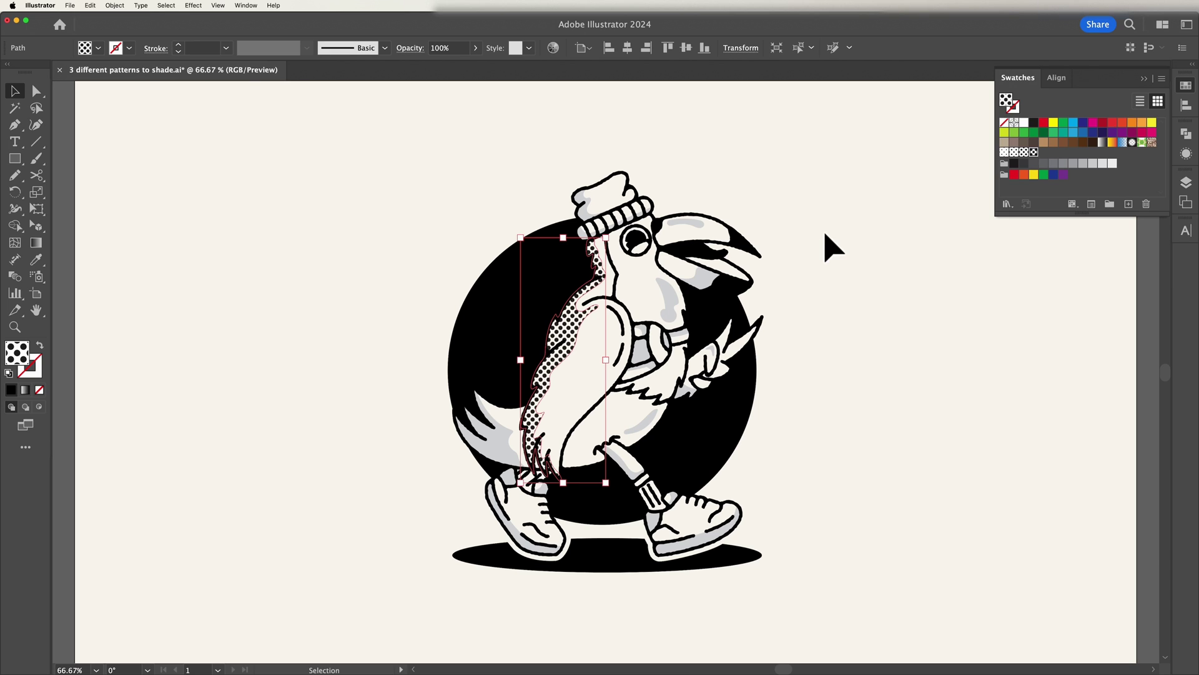
Apply the denser, larger dot swatch to the back shading and reselect it
left_click(1014, 152)
left_click(1004, 152)
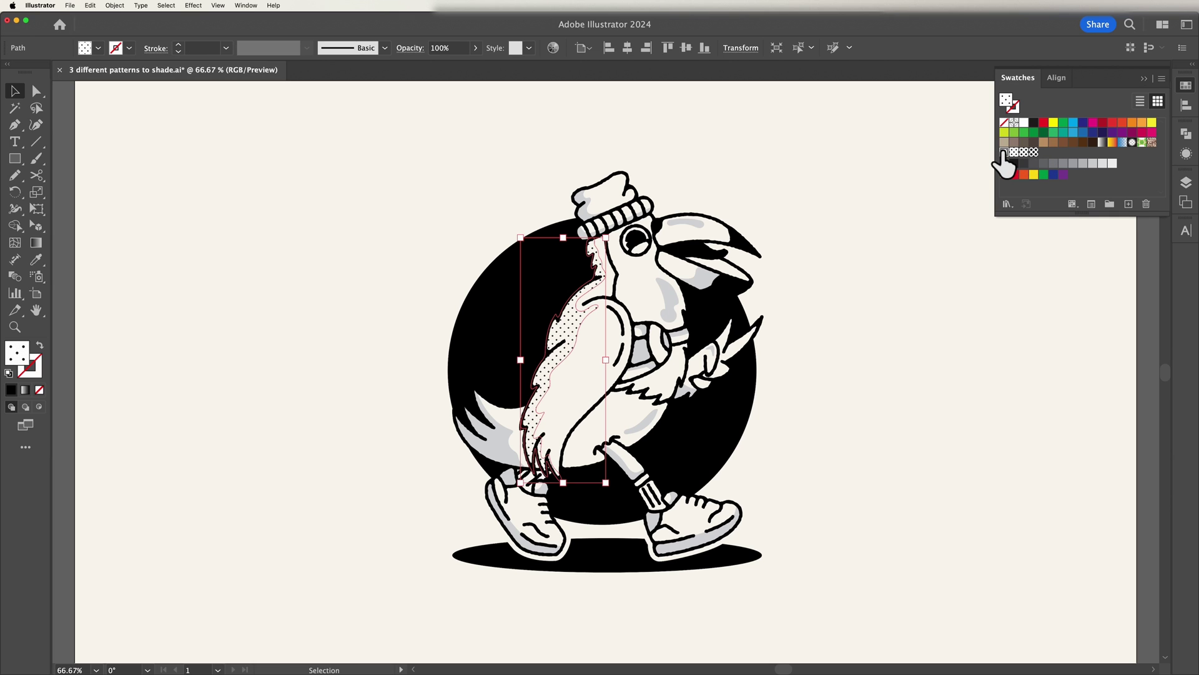
left_click(1034, 152)
left_click(875, 238)
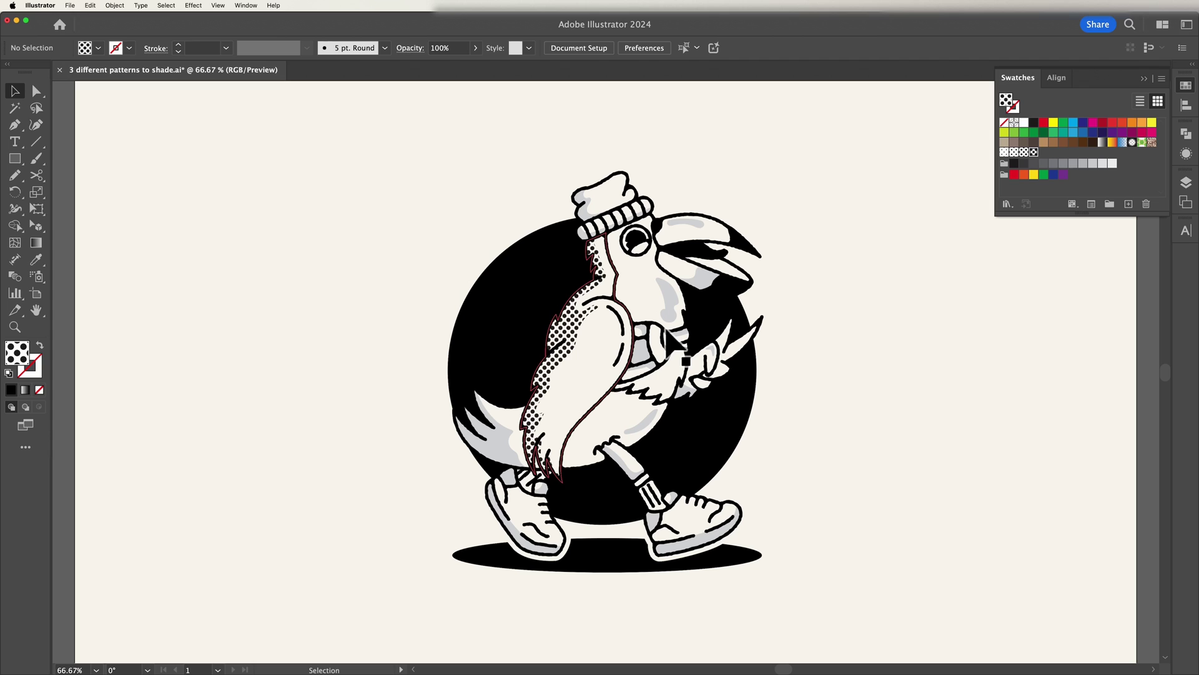
left_click(581, 336)
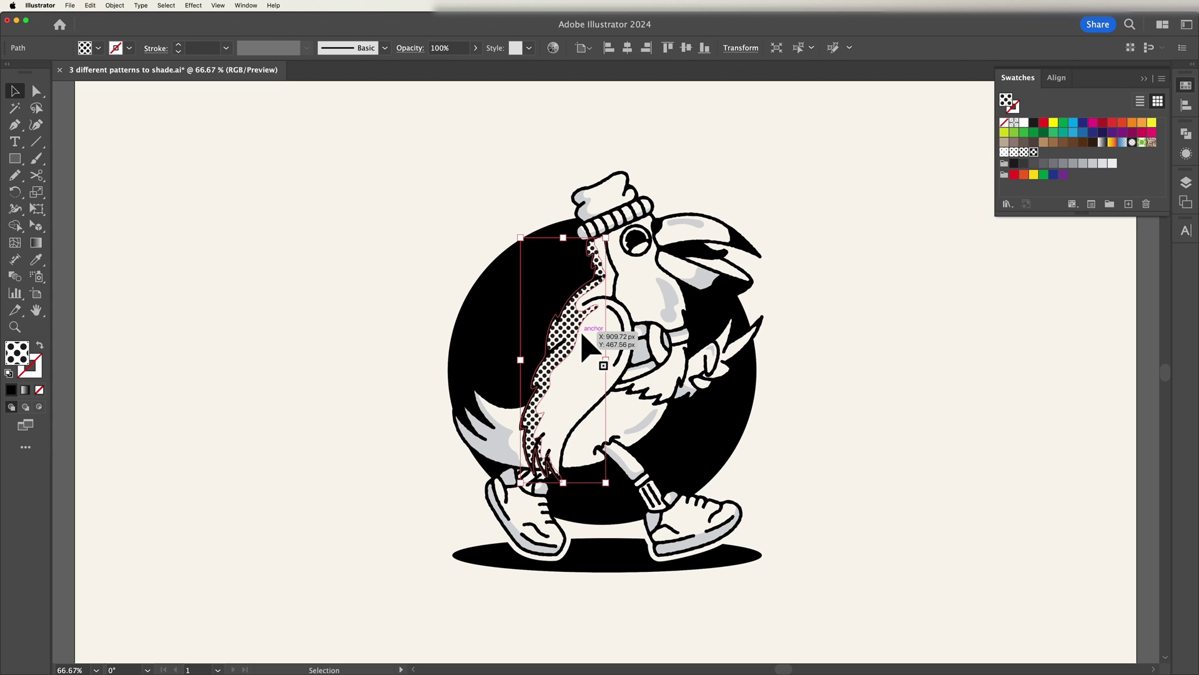
Scale only the back shading's dot pattern to 46% uniform, leaving the shape unchanged, then deselect
double_click(38, 194)
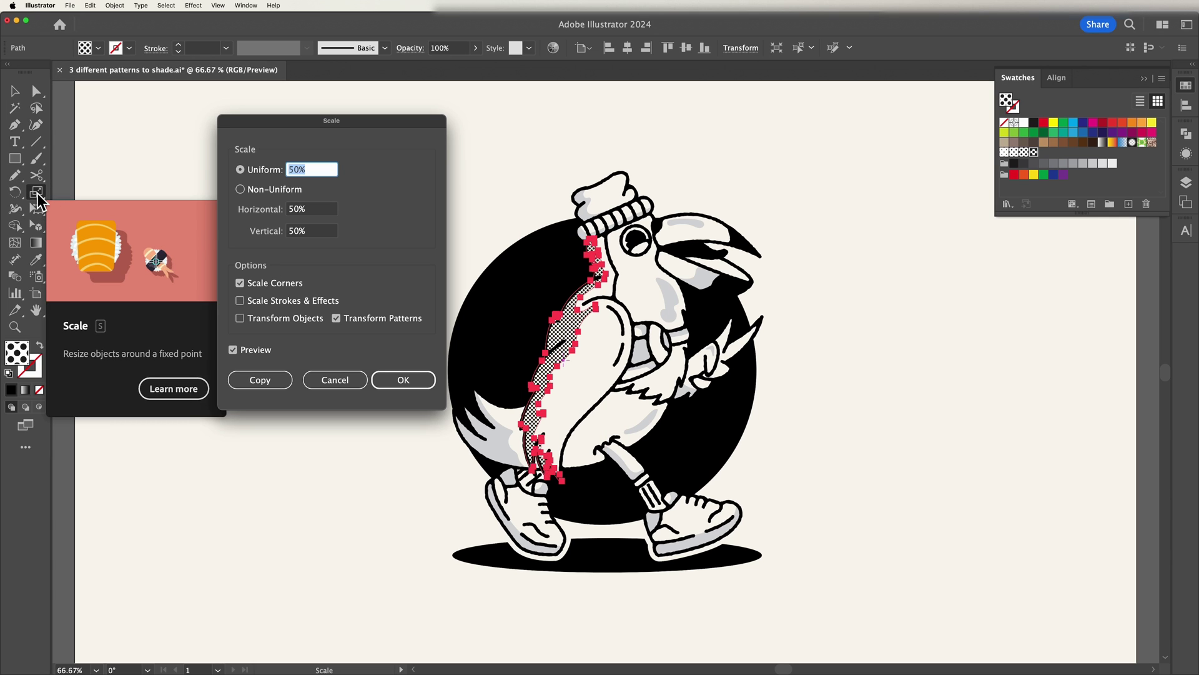
left_click_drag(351, 122, 338, 152)
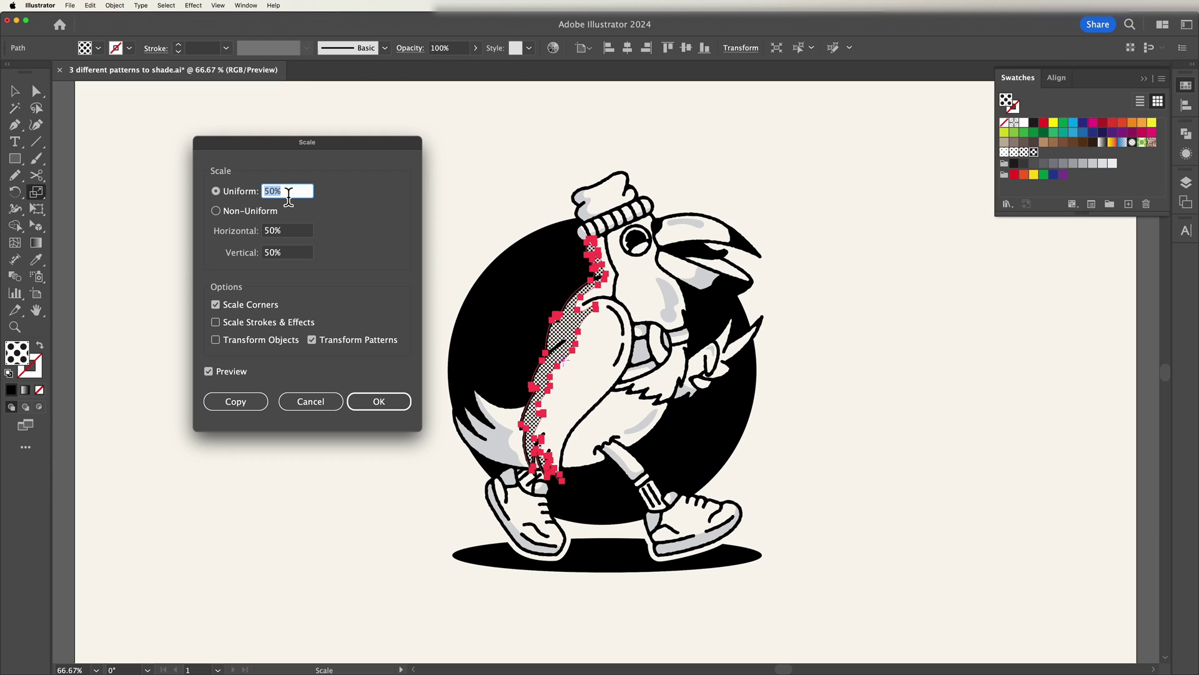
left_click(289, 340)
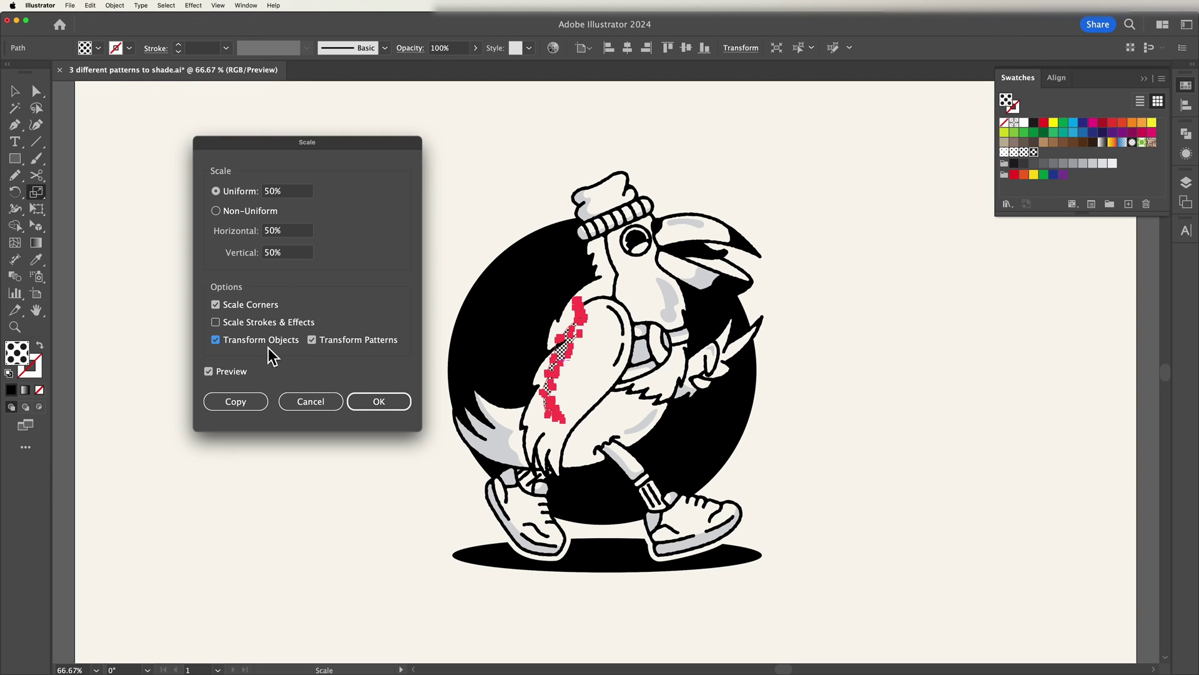
left_click(220, 347)
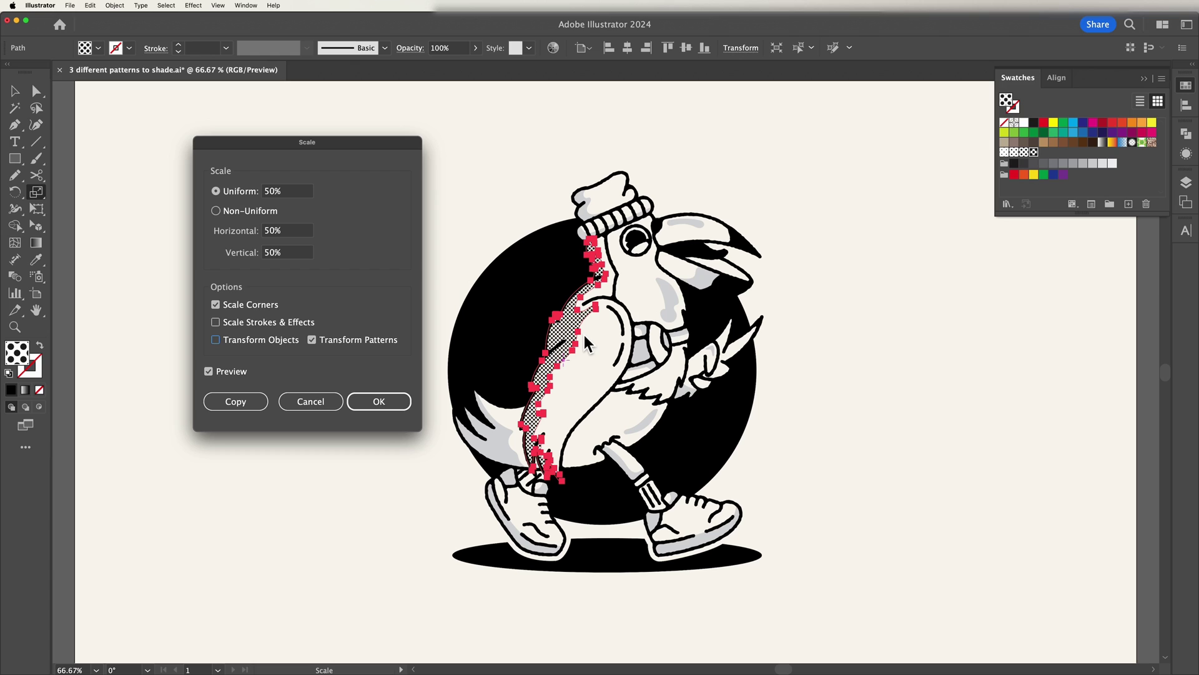
left_click(291, 193)
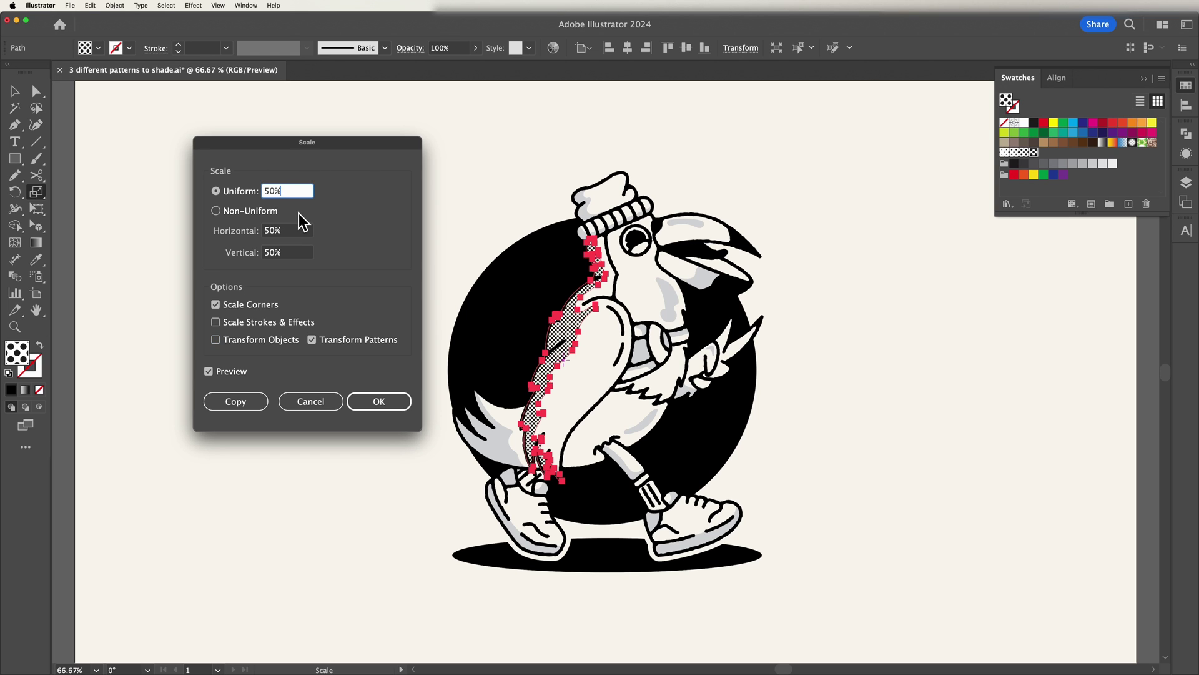
key("shift+Up")
key("shift+Up")
key("shift+Up")
key("shift+Up")
key("shift+Up")
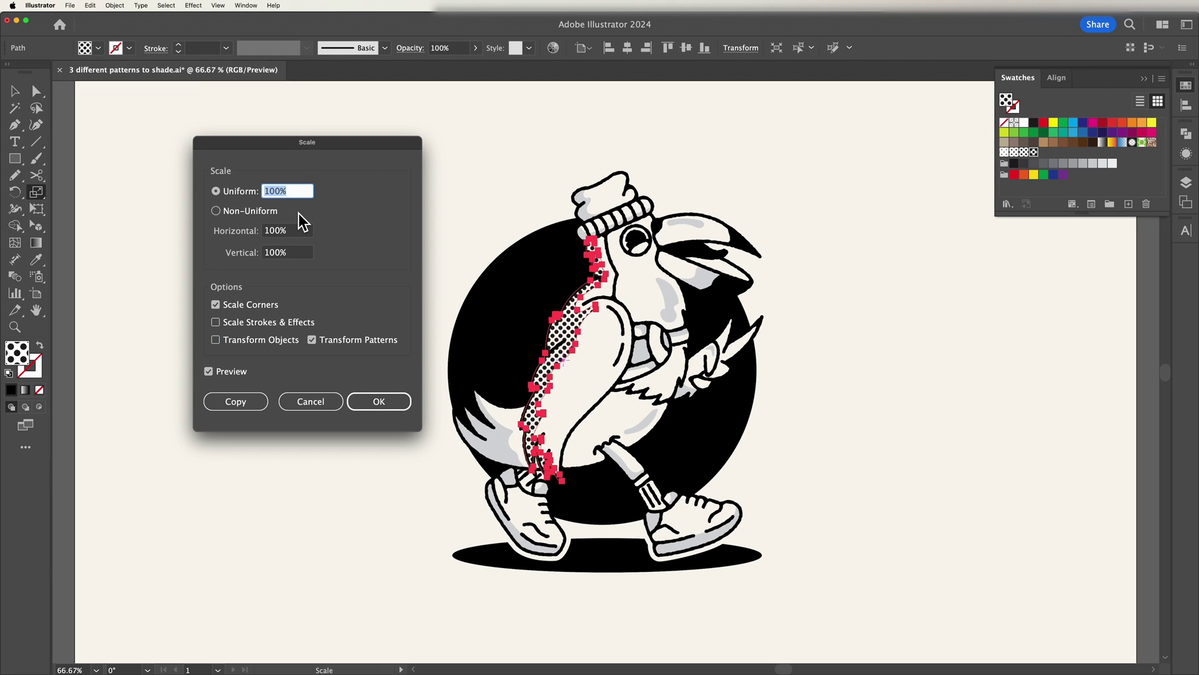
key("shift+Up")
key("shift+Up")
key("shift+Up")
key("shift+Up")
key("shift+Up")
key("shift+Up")
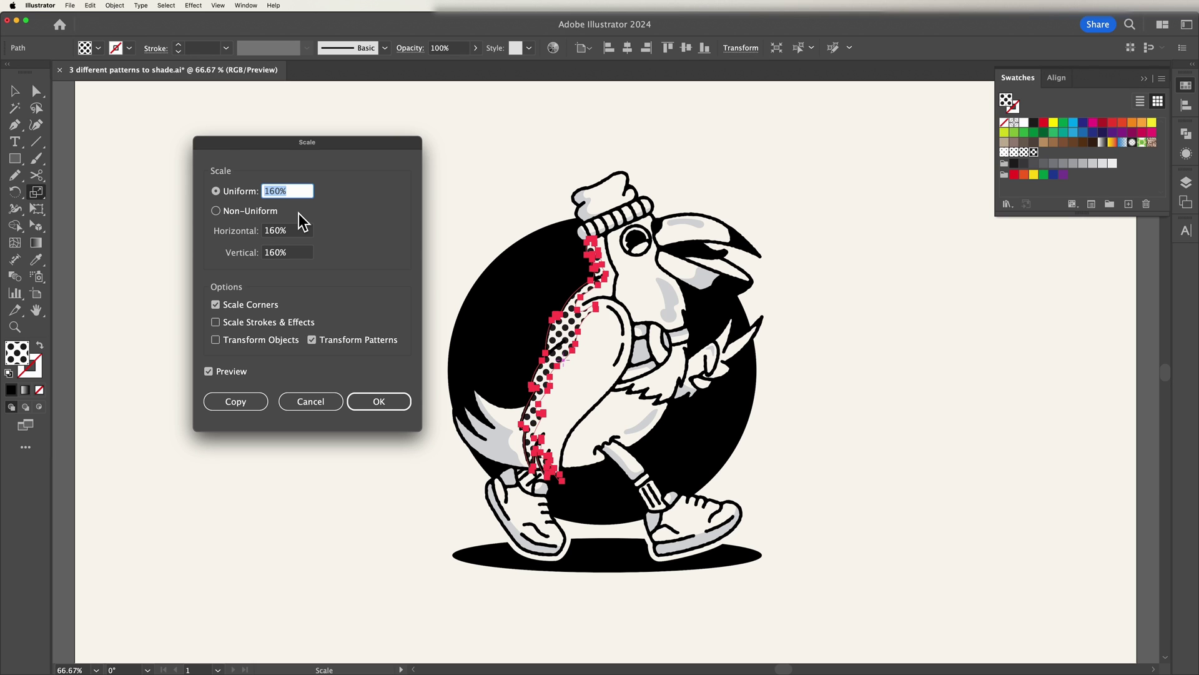
key("shift+Down")
key("shift+Down")
key("shift+Down")
key("shift+Down")
key("shift+Down")
key("shift+Down")
key("shift+Down")
key("shift+Down")
key("shift+Down")
key("shift+Down")
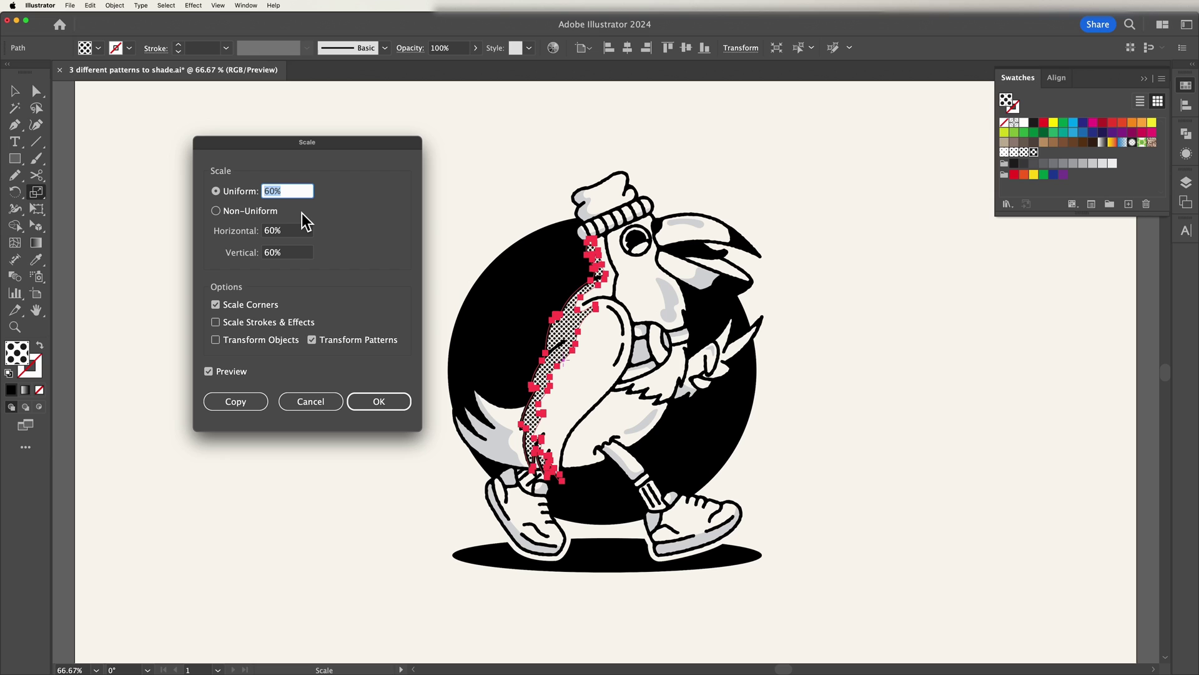
key("Down")
key("Down")
key("Down")
key("Down")
key("Down")
key("Down")
key("Down")
key("Down")
key("Down")
key("Down")
key("Down")
key("Down")
key("Down")
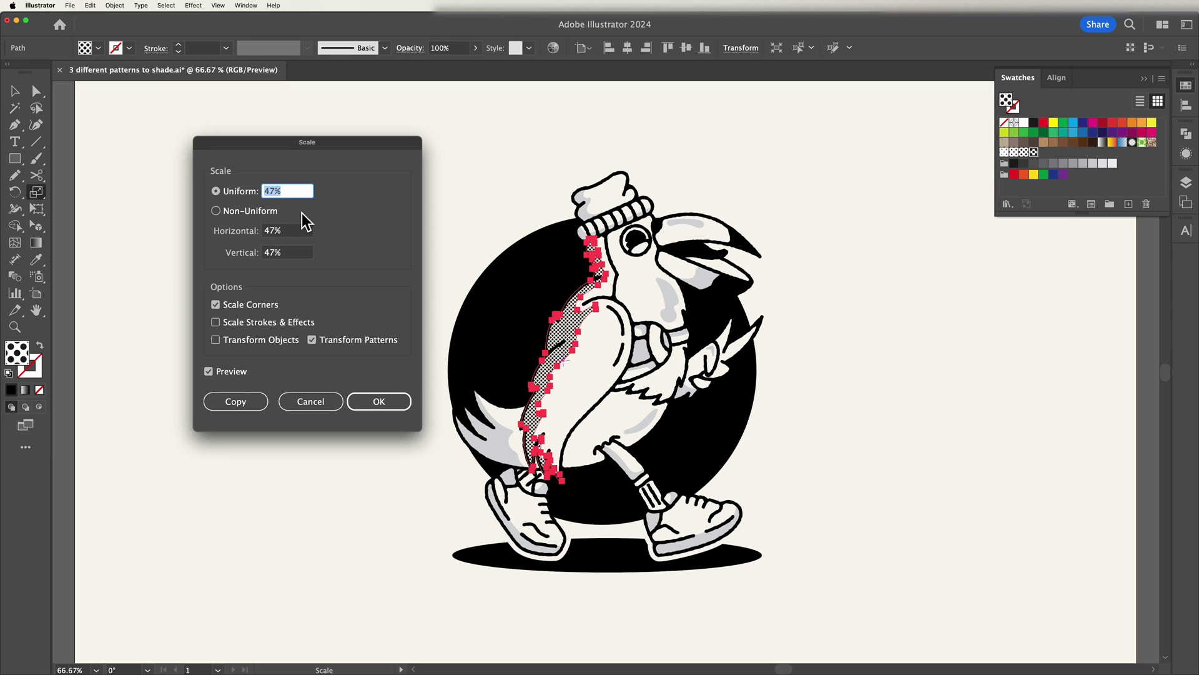
key("Down")
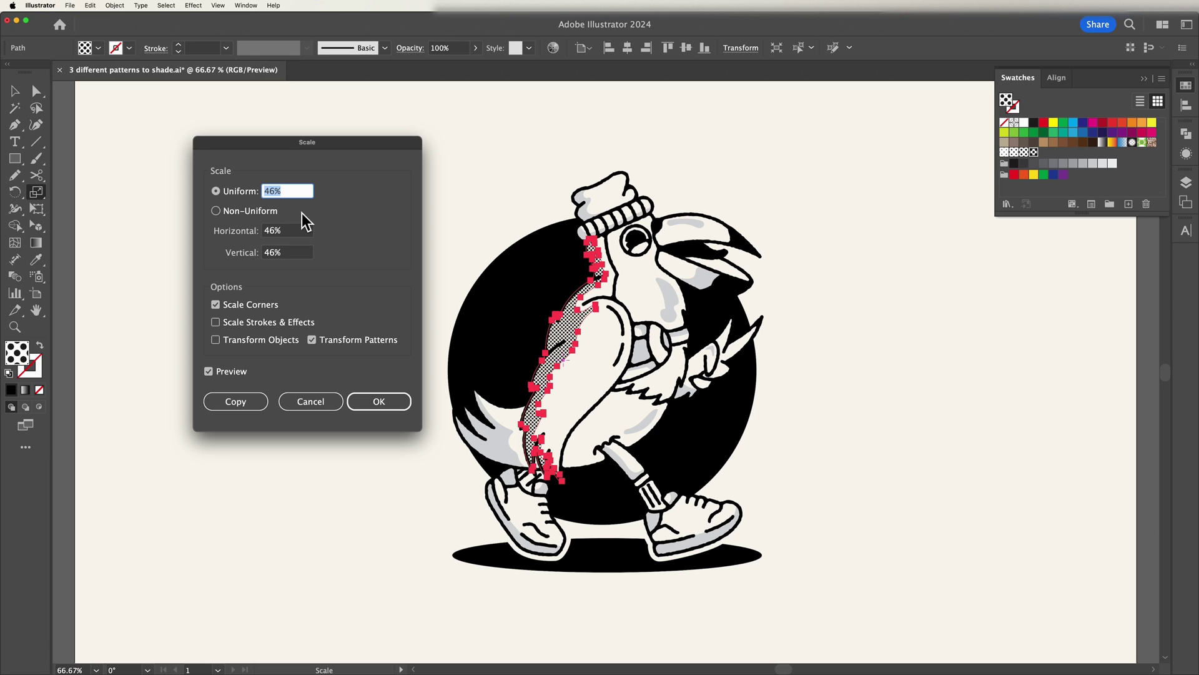
left_click(381, 402)
key("v")
left_click(379, 400)
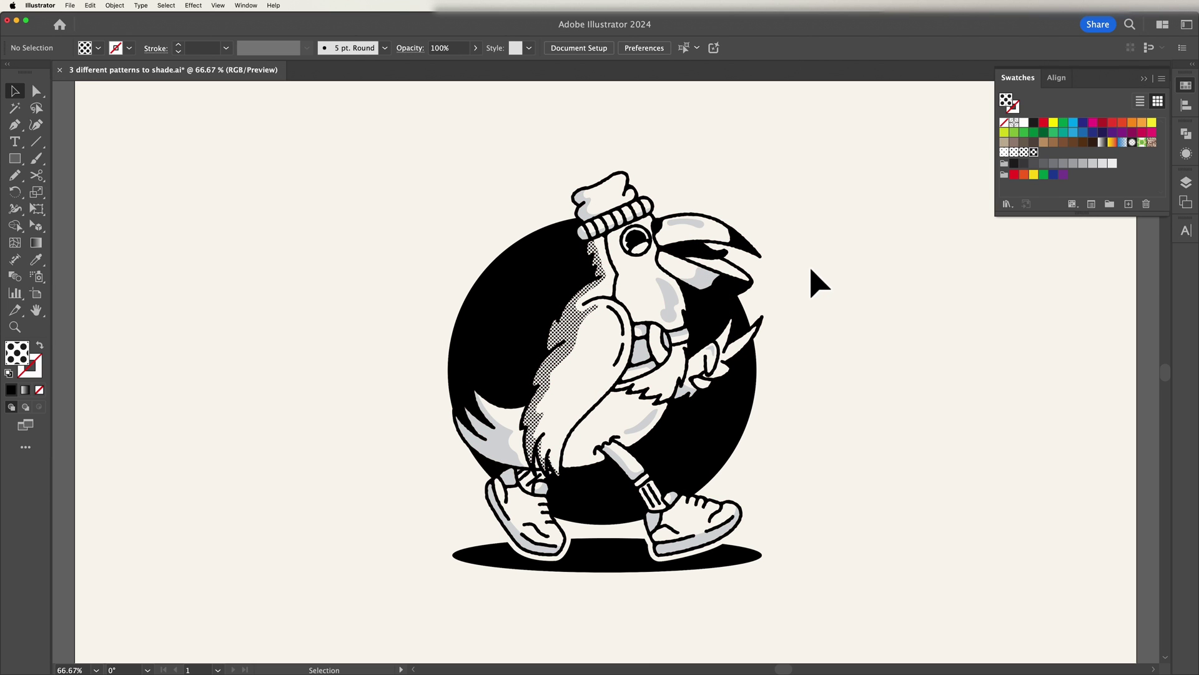
Select all light-grey shading paths with Magic Wand and eyedropper the halftone dot pattern onto them
left_click(15, 108)
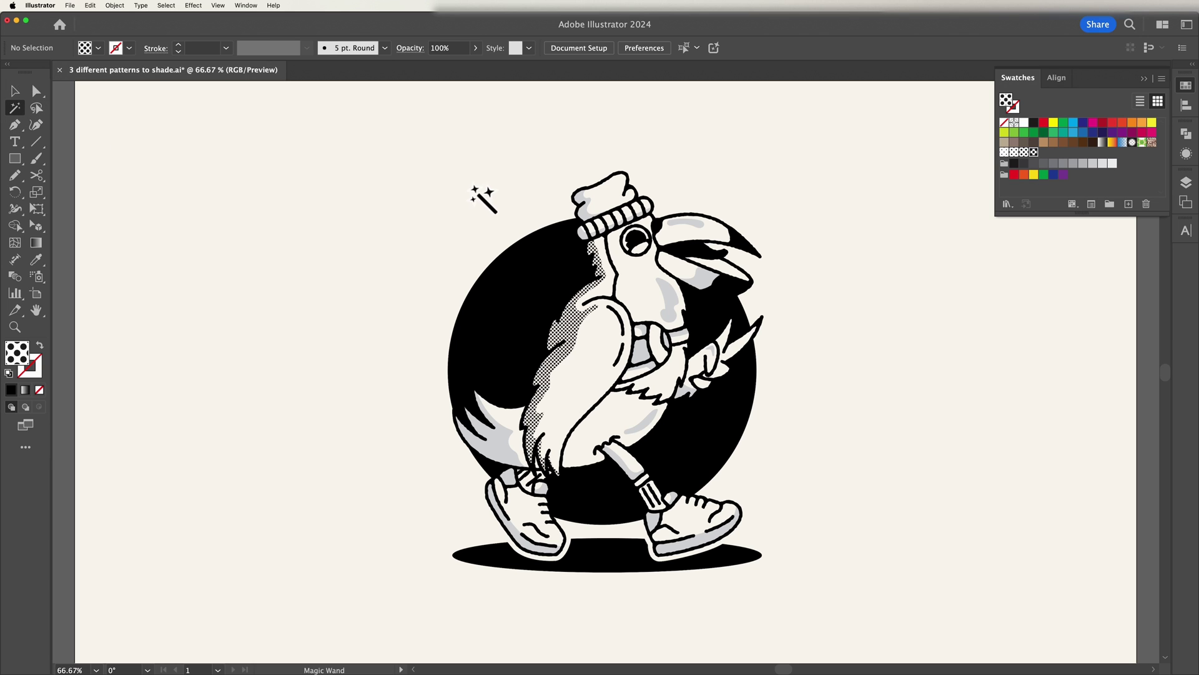
left_click(690, 224)
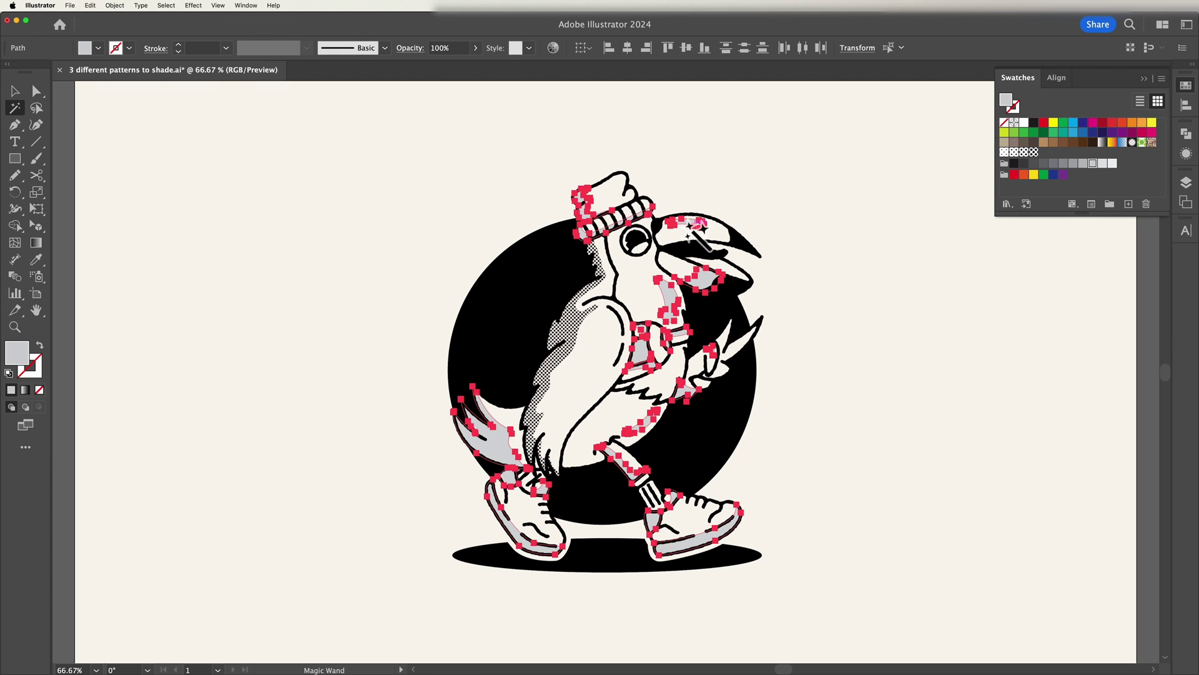
left_click(16, 91)
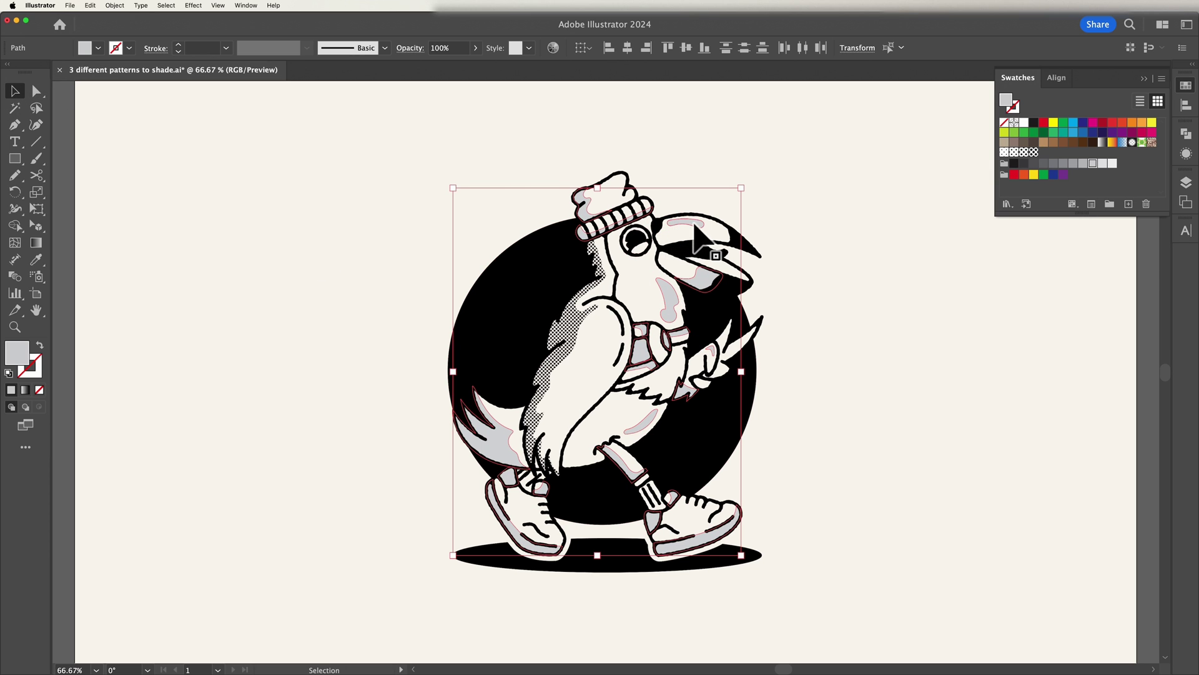
left_click_drag(705, 232, 381, 229)
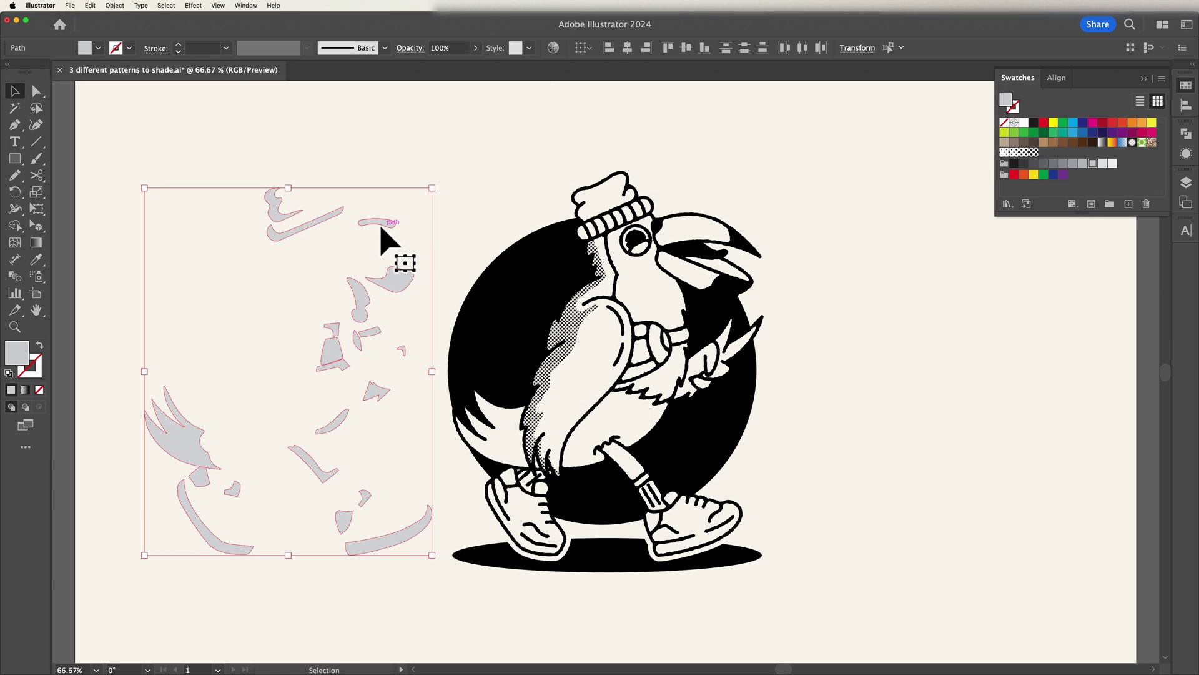
key("ctrl+z")
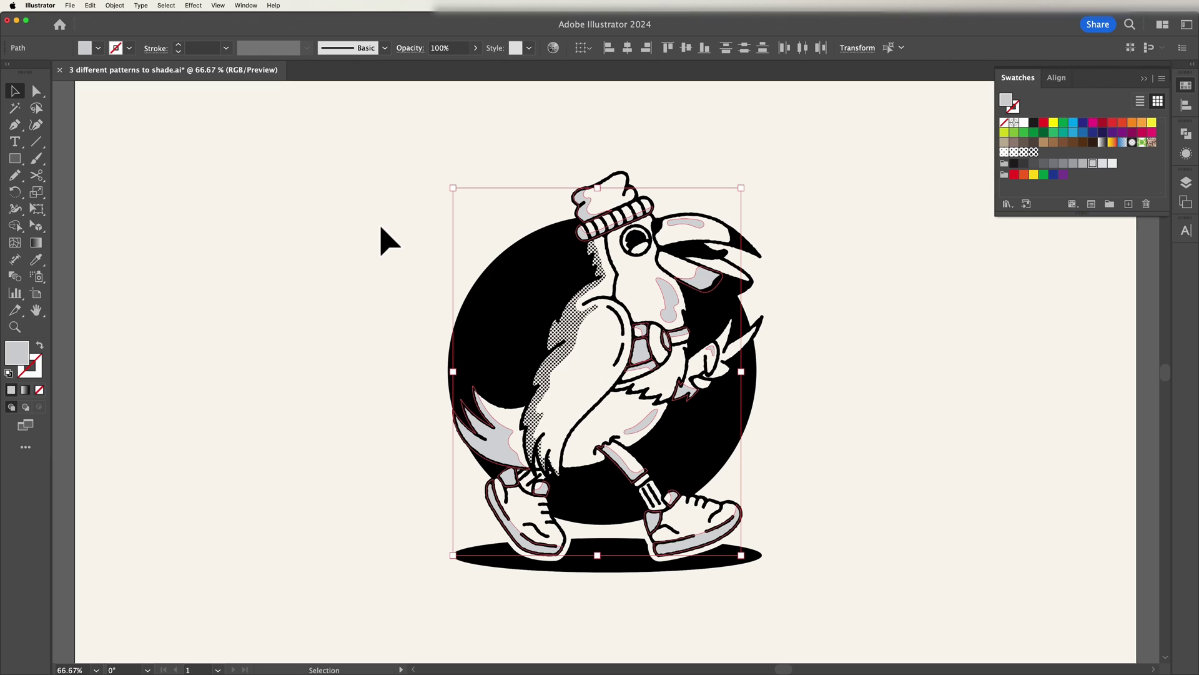
left_click(38, 264)
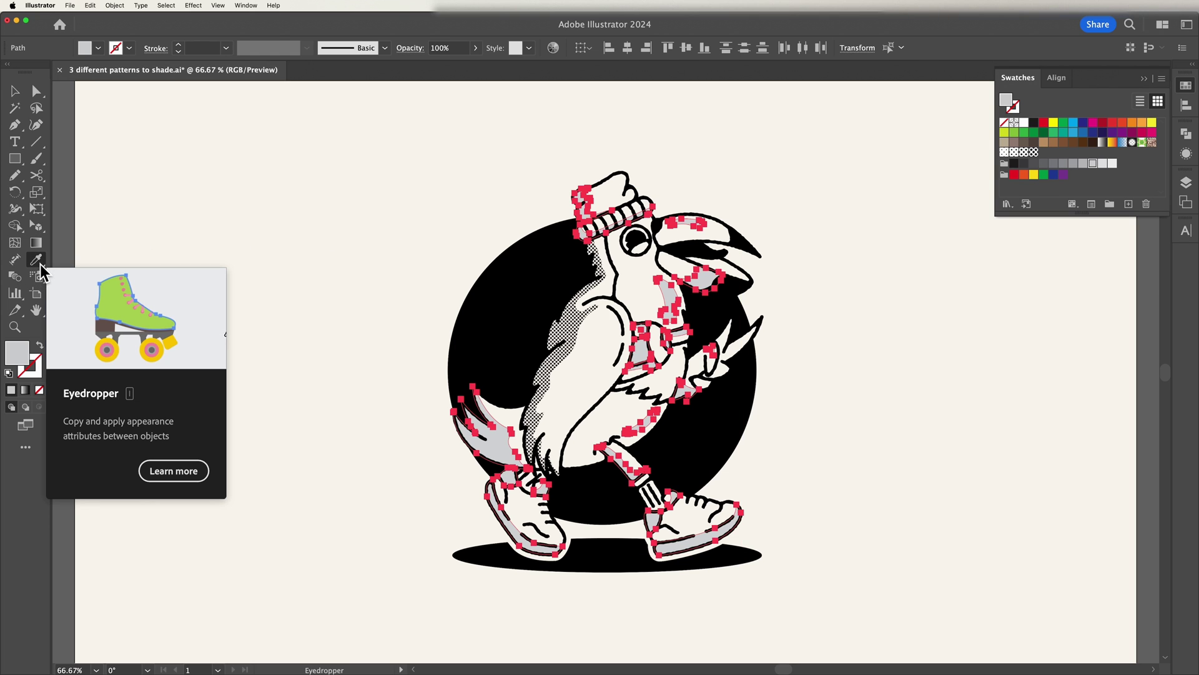
left_click(571, 323)
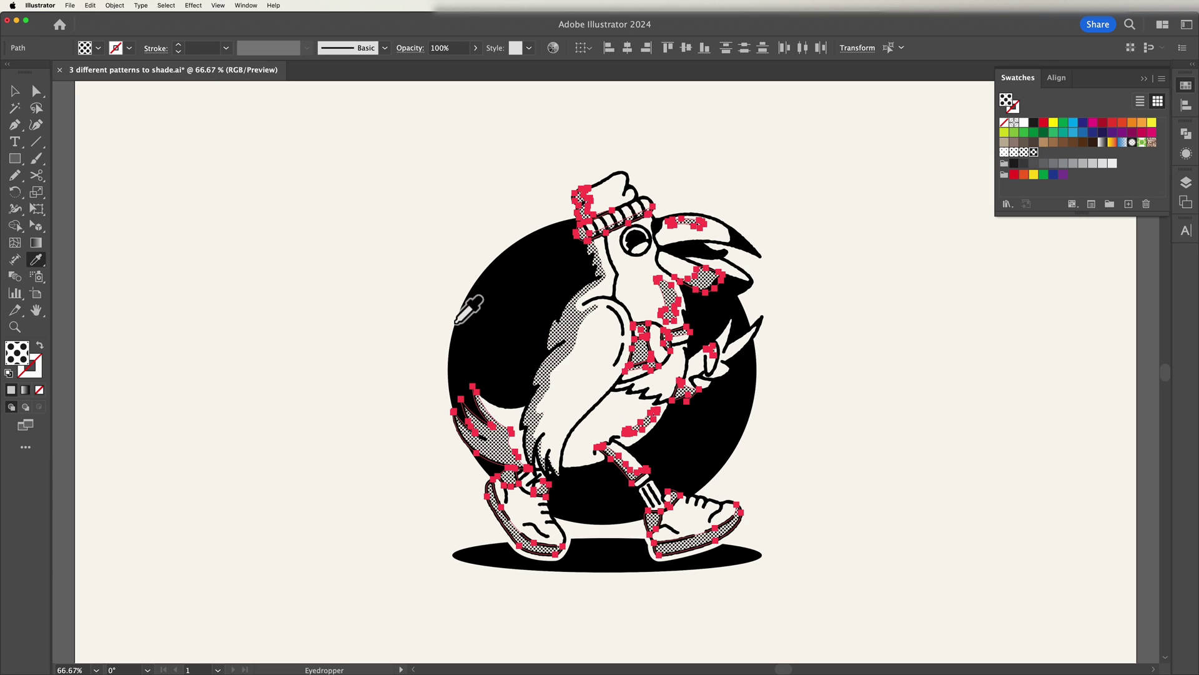
left_click(15, 91)
left_click(327, 285)
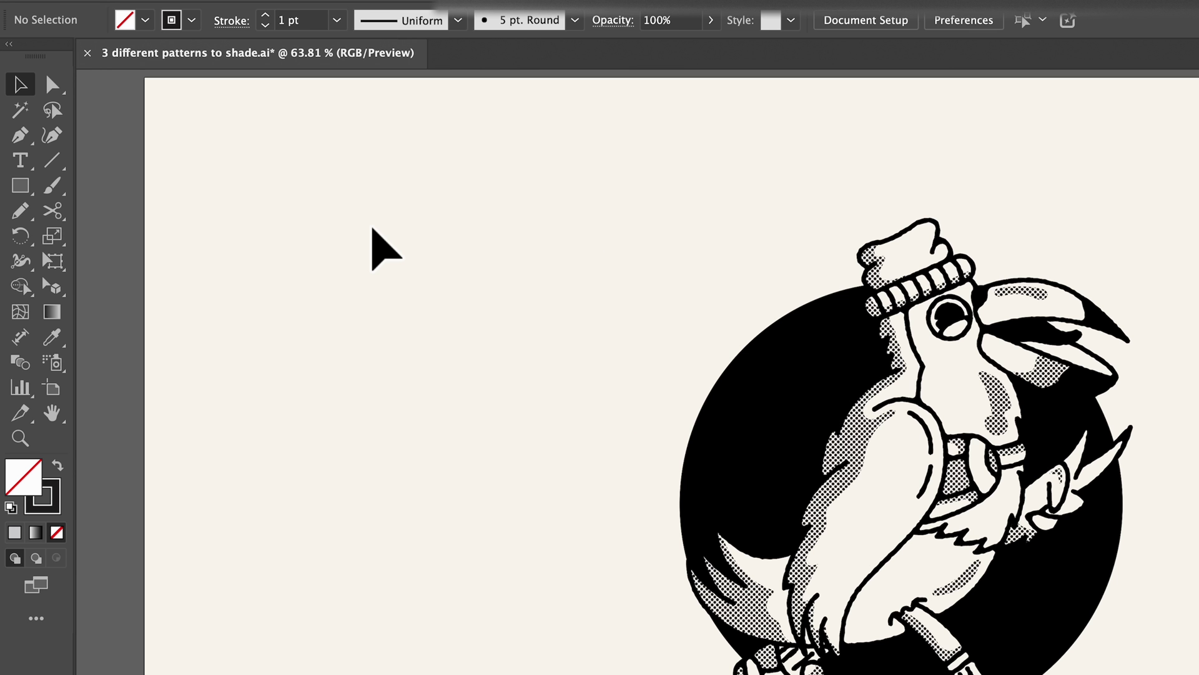
Draw a roughly 77 px vertical line beside the bird, zoom in, and select it
left_click(56, 163)
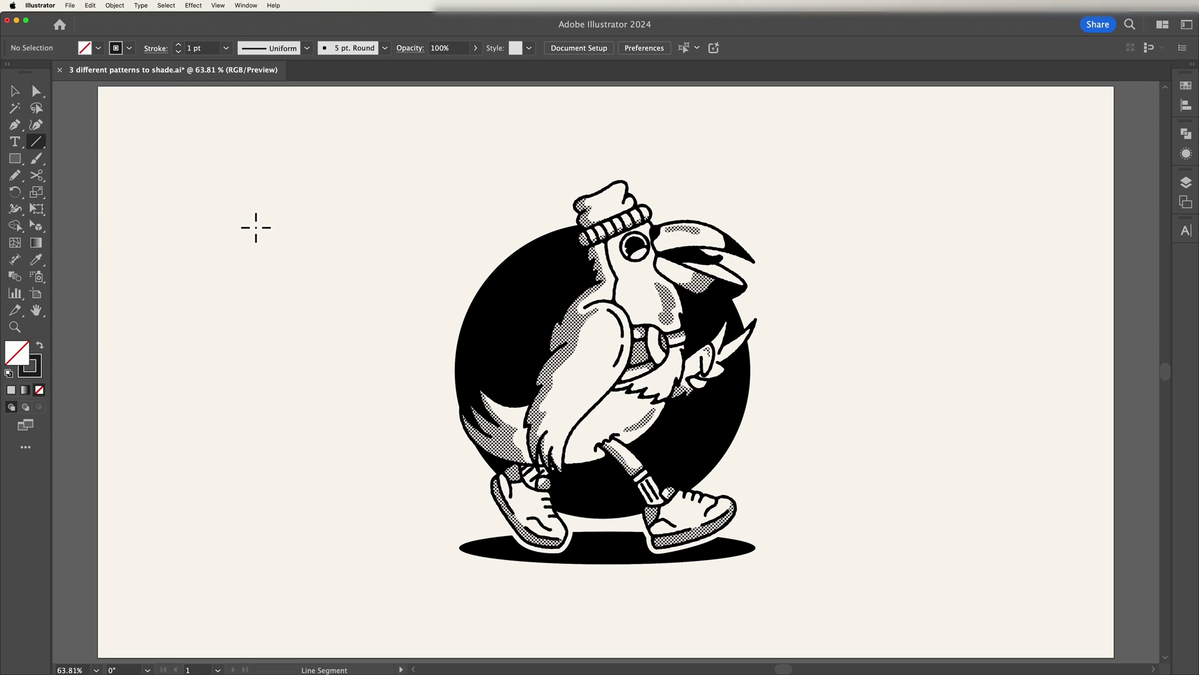
mouse_move(253, 221)
left_mouse_down()
mouse_move(254, 263)
mouse_move(310, 230)
mouse_move(494, 249)
left_mouse_up()
key("v")
left_click(302, 243)
key("z")
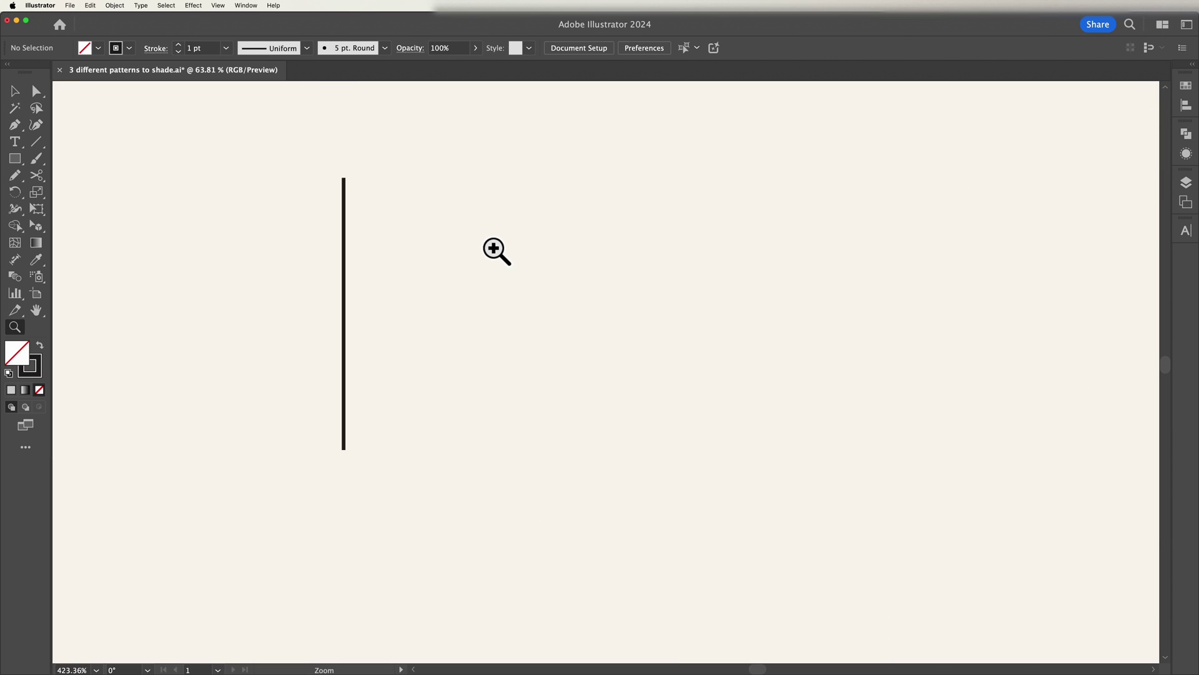
key("v")
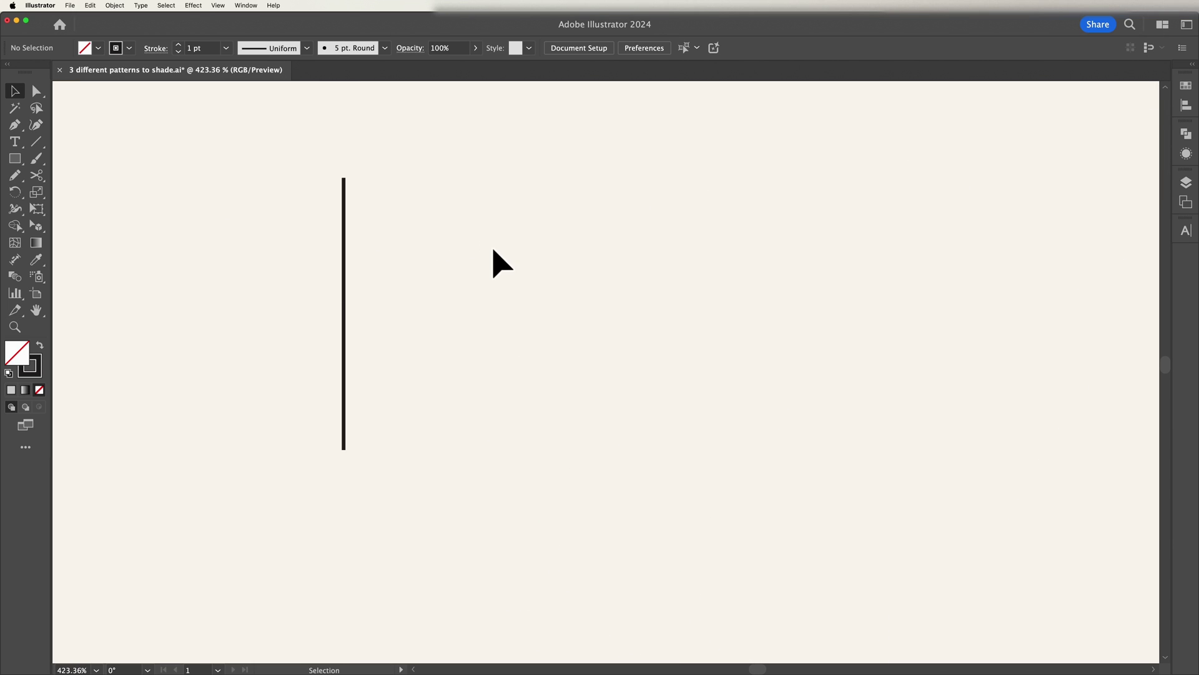
left_click(343, 276)
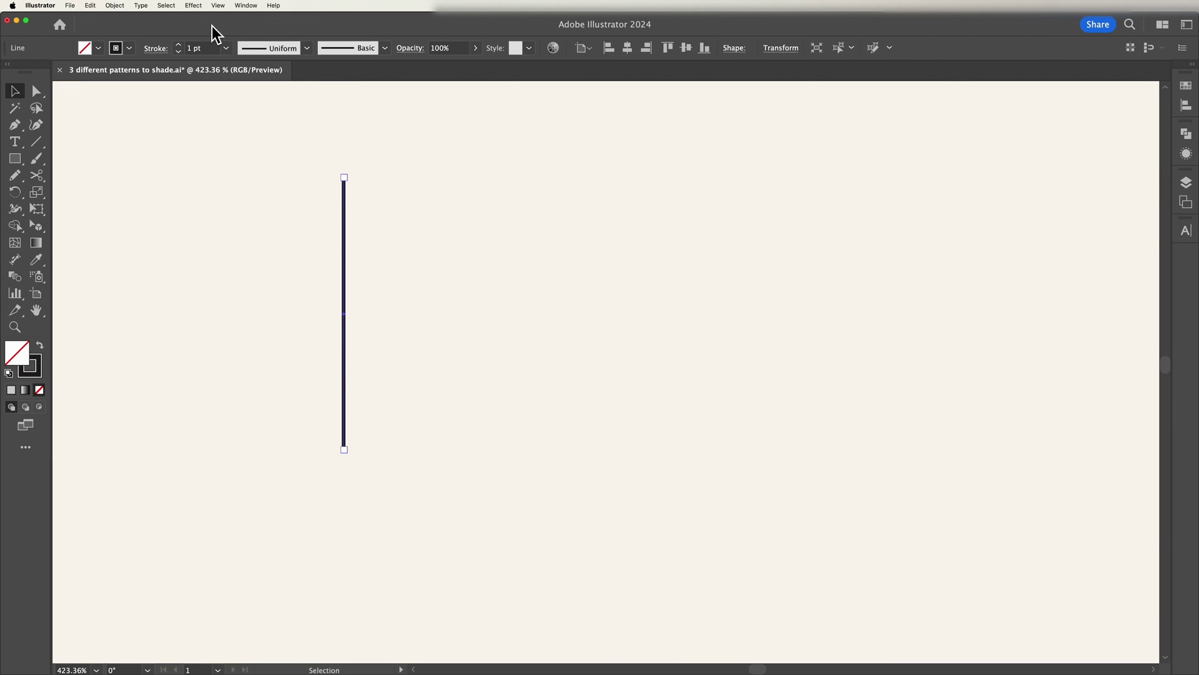
Apply Roughen to the line with size 1, Absolute and Smooth points, then reselect it
left_click(197, 10)
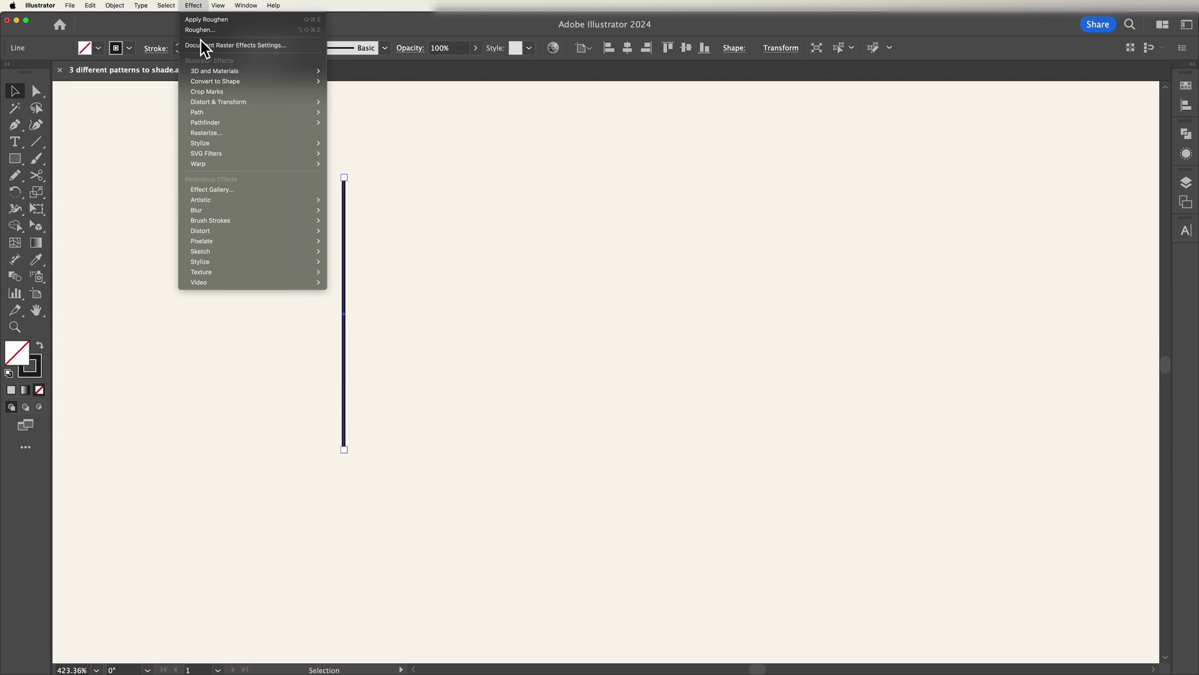
mouse_move(249, 106)
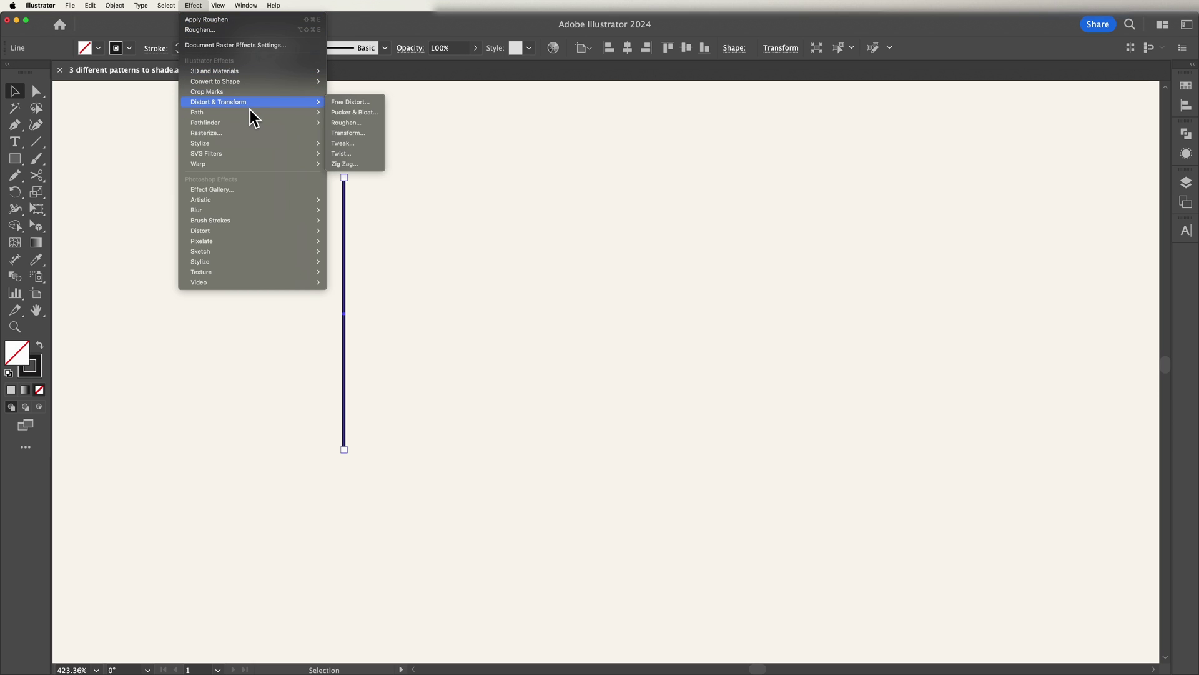
left_click(369, 126)
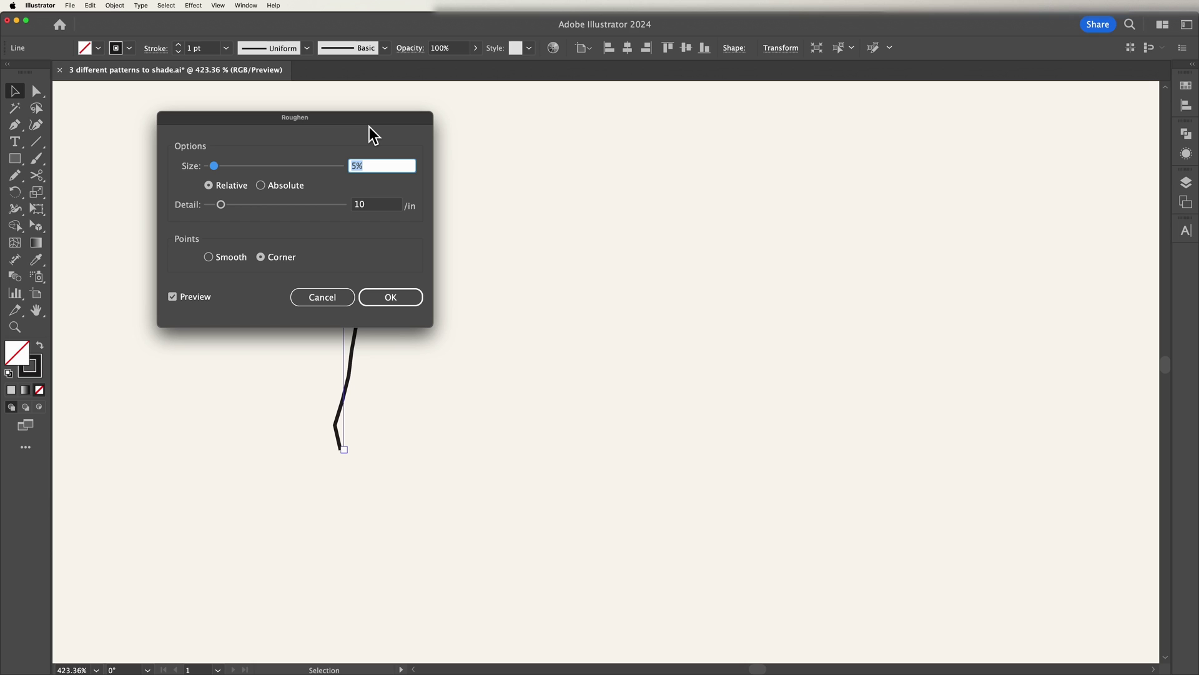
left_click_drag(344, 121, 623, 164)
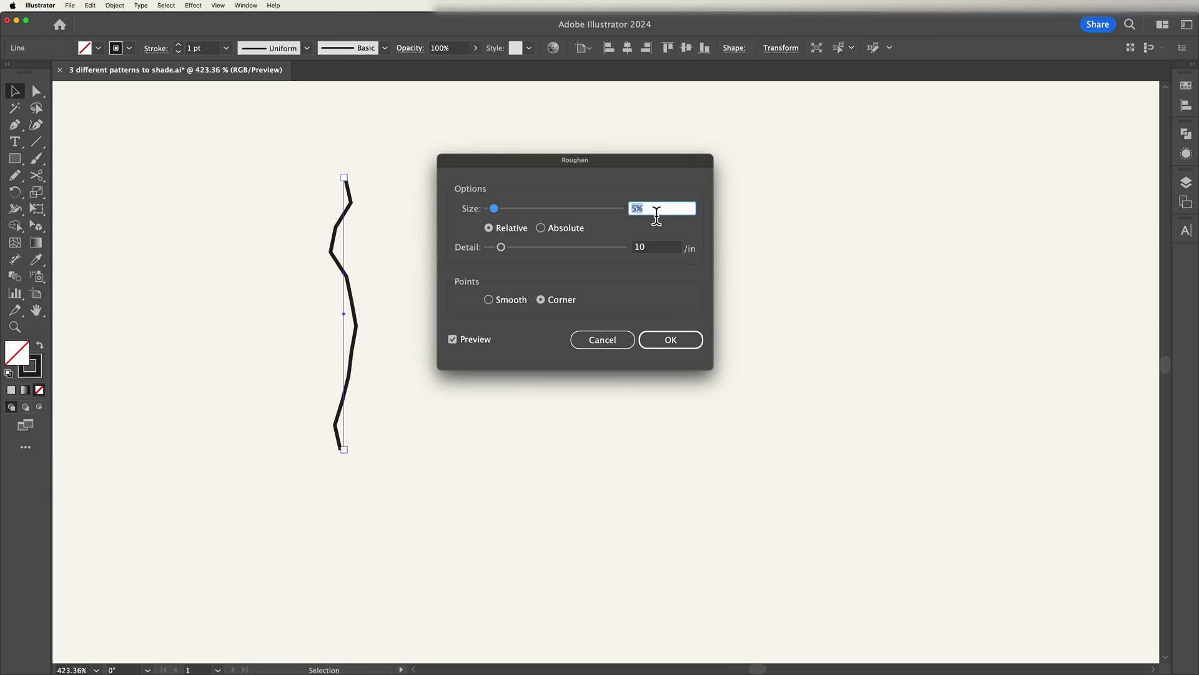
type("1")
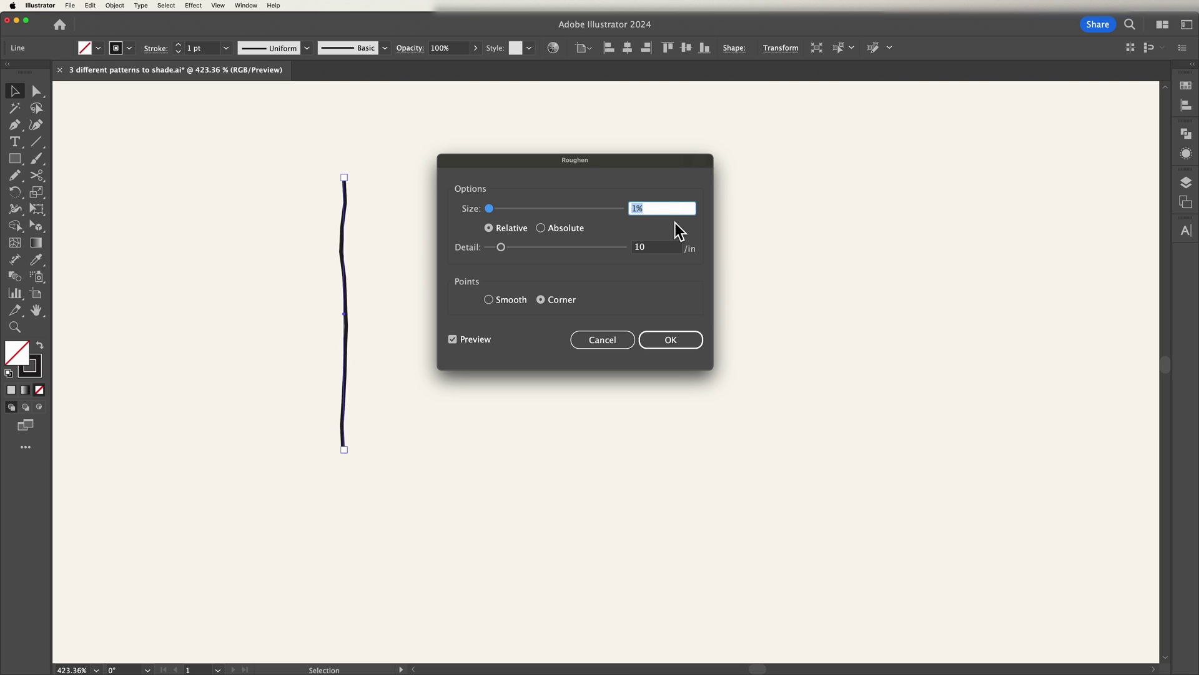
left_click(542, 228)
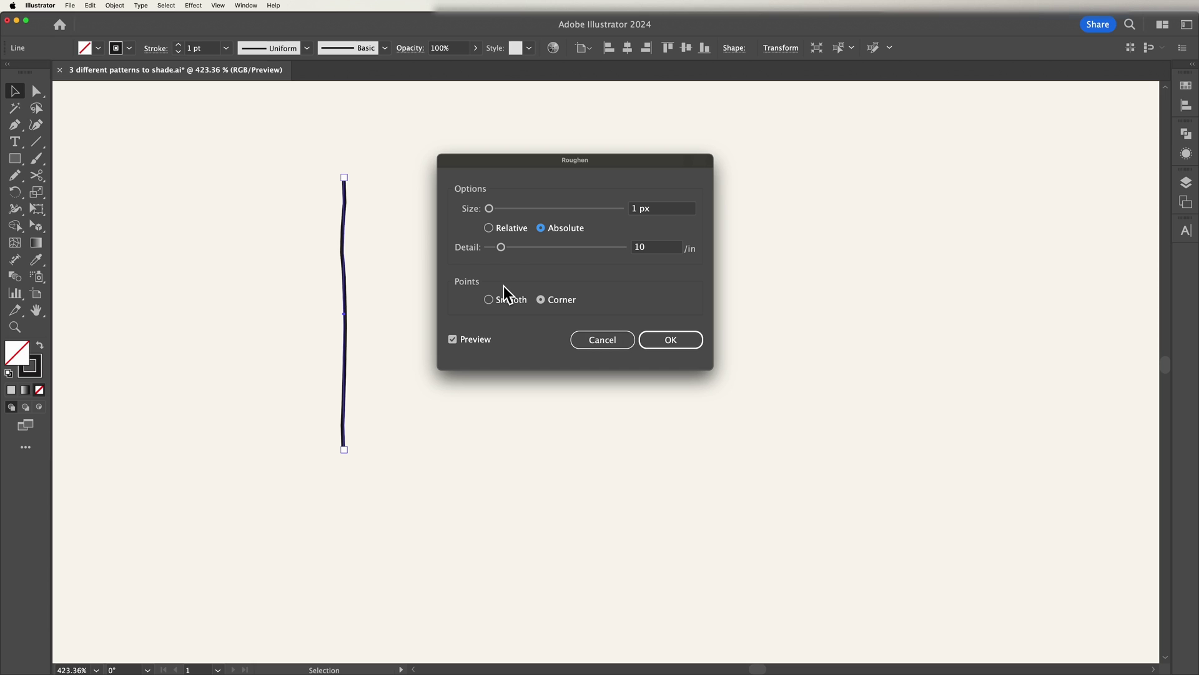
left_click(492, 302)
left_click(669, 339)
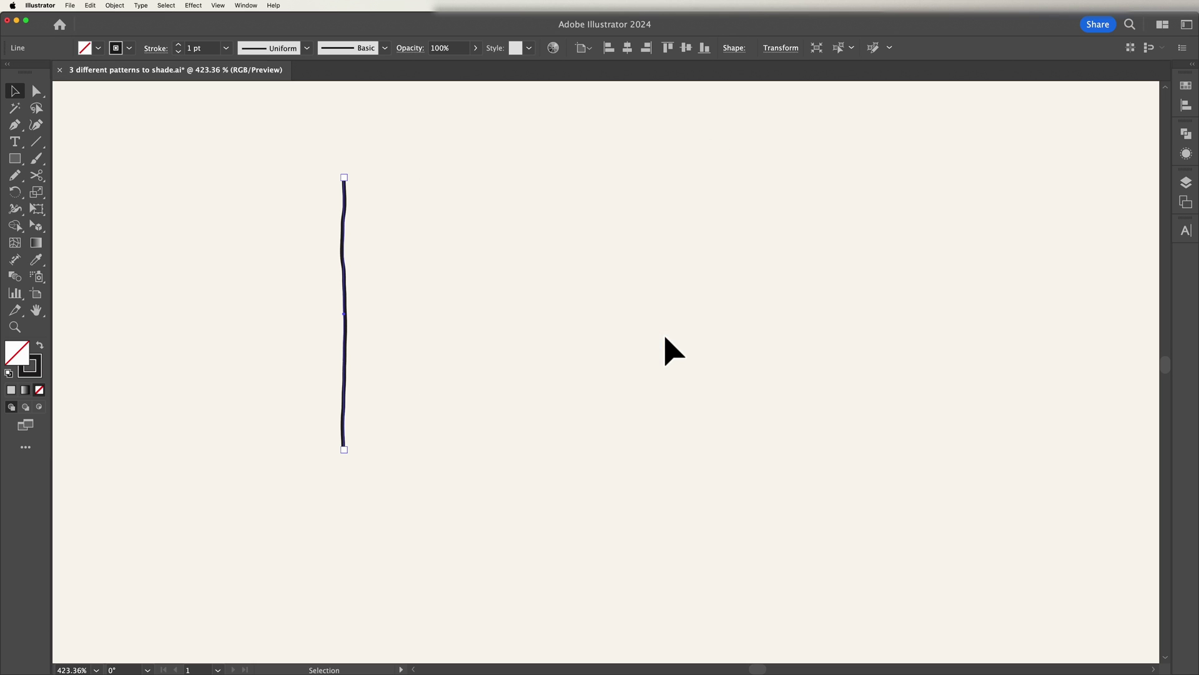
left_click(531, 325)
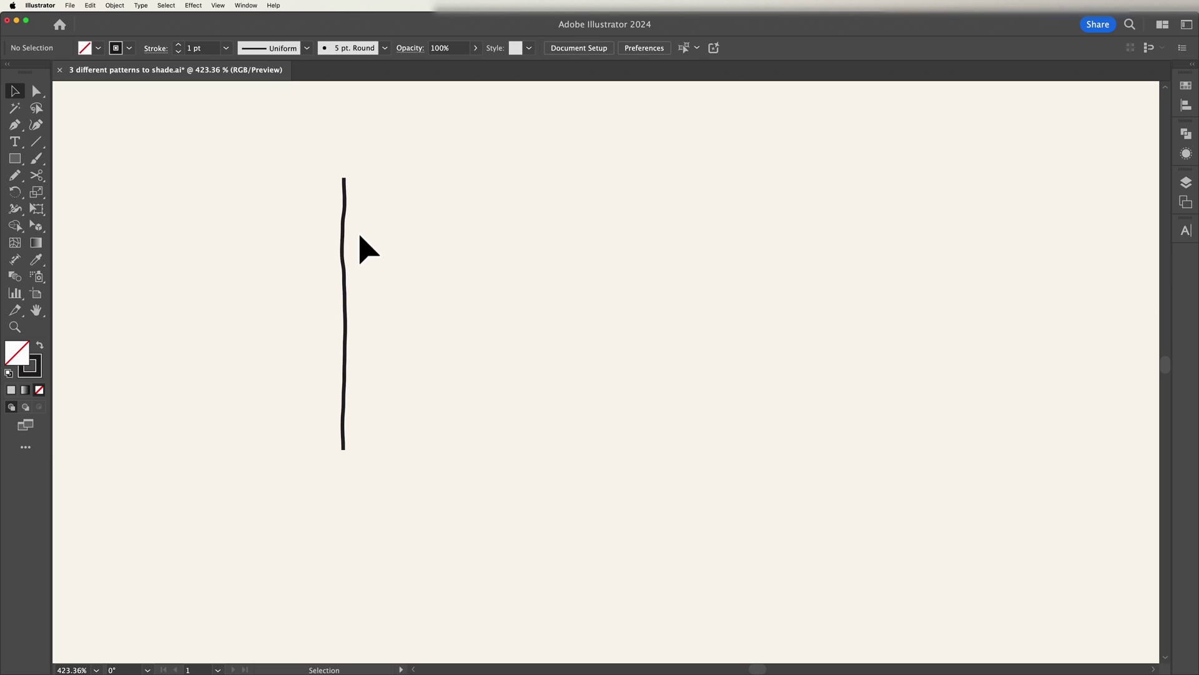
left_click_drag(319, 235, 360, 269)
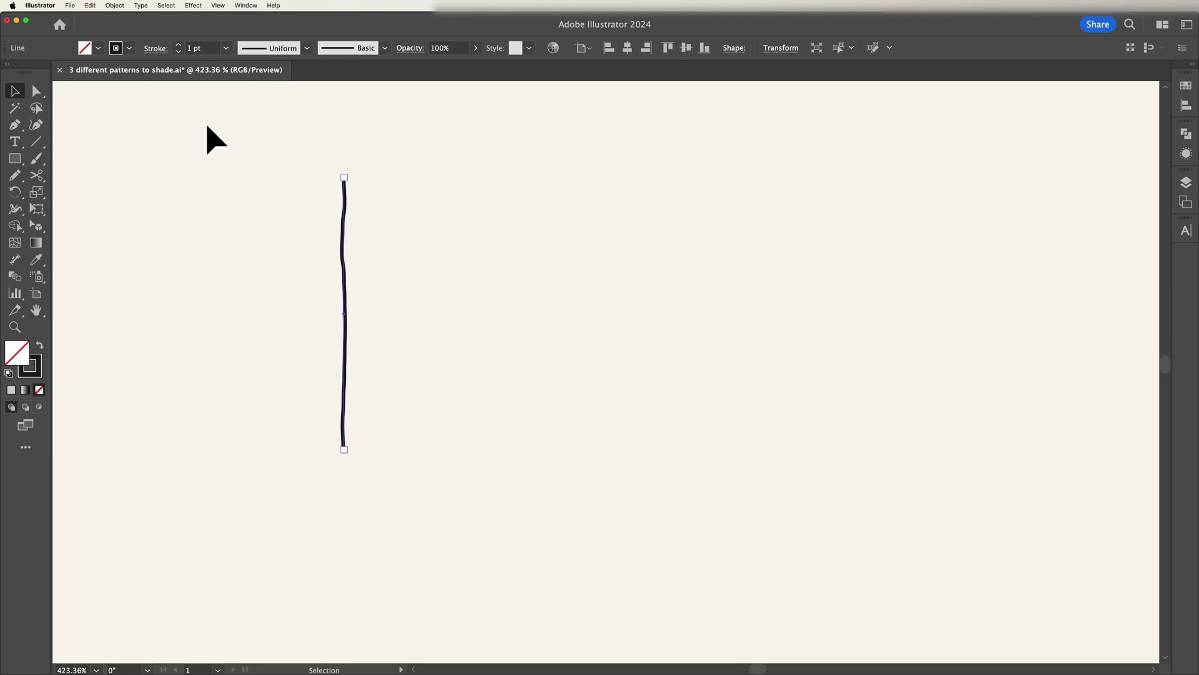
Expand the line's Roughen appearance into a plain wavy path
left_click(115, 6)
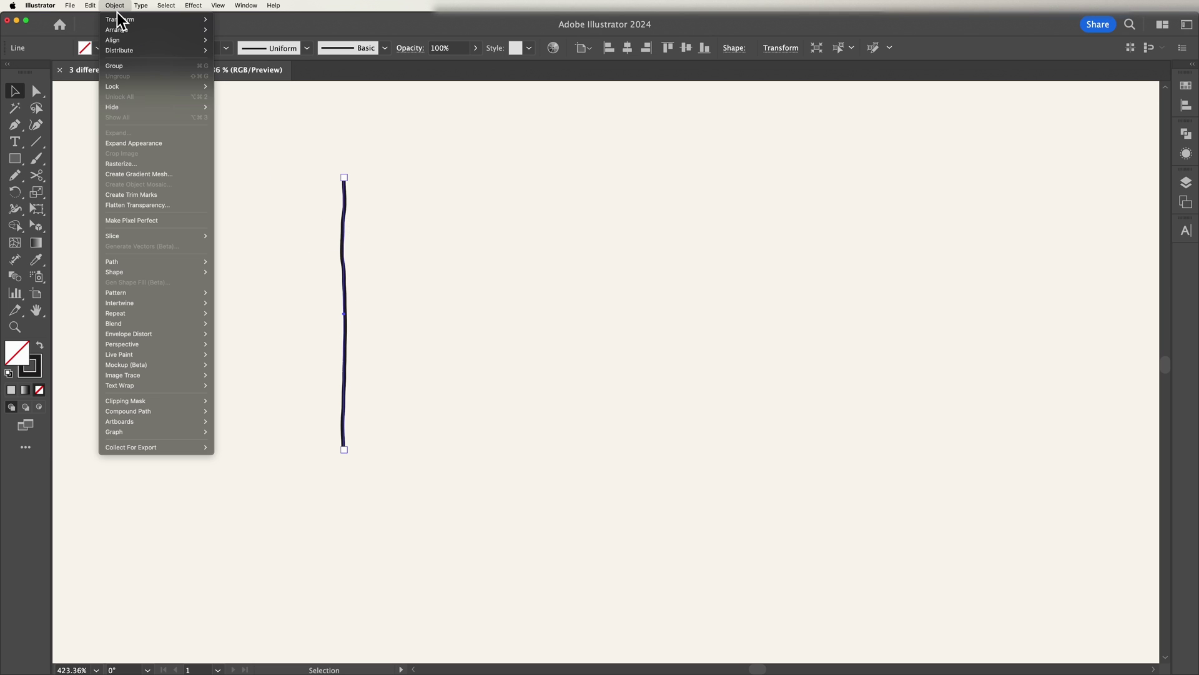
left_click(156, 148)
left_click(392, 357)
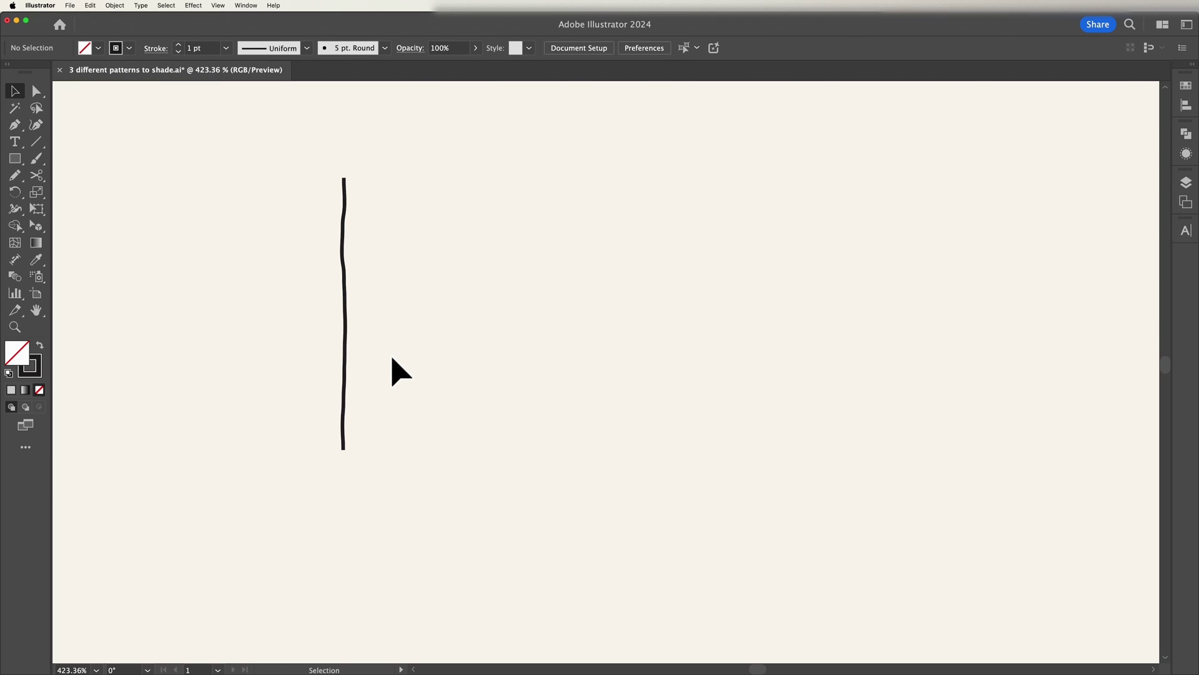
left_click_drag(278, 196, 413, 356)
left_click(465, 404)
Extend the wavy path's bottom endpoint with one Pen anchor just below it, then recentre the view
key("z")
left_click_drag(333, 457, 480, 464)
key("v")
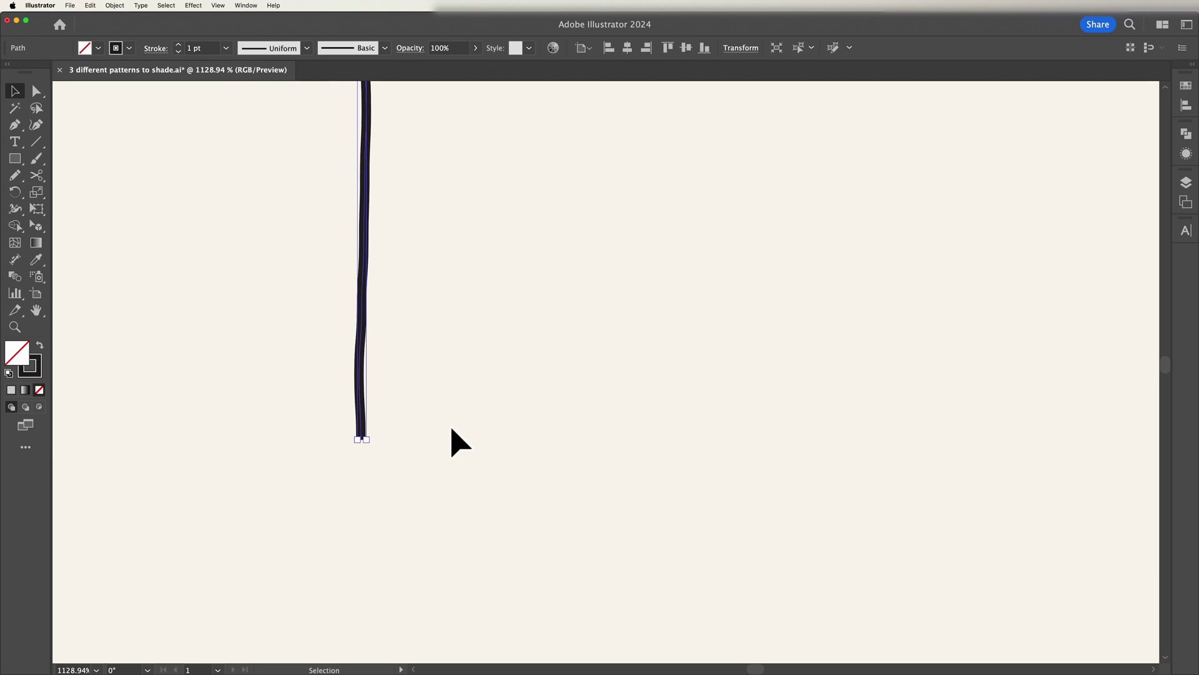
left_click(360, 419)
left_click(21, 130)
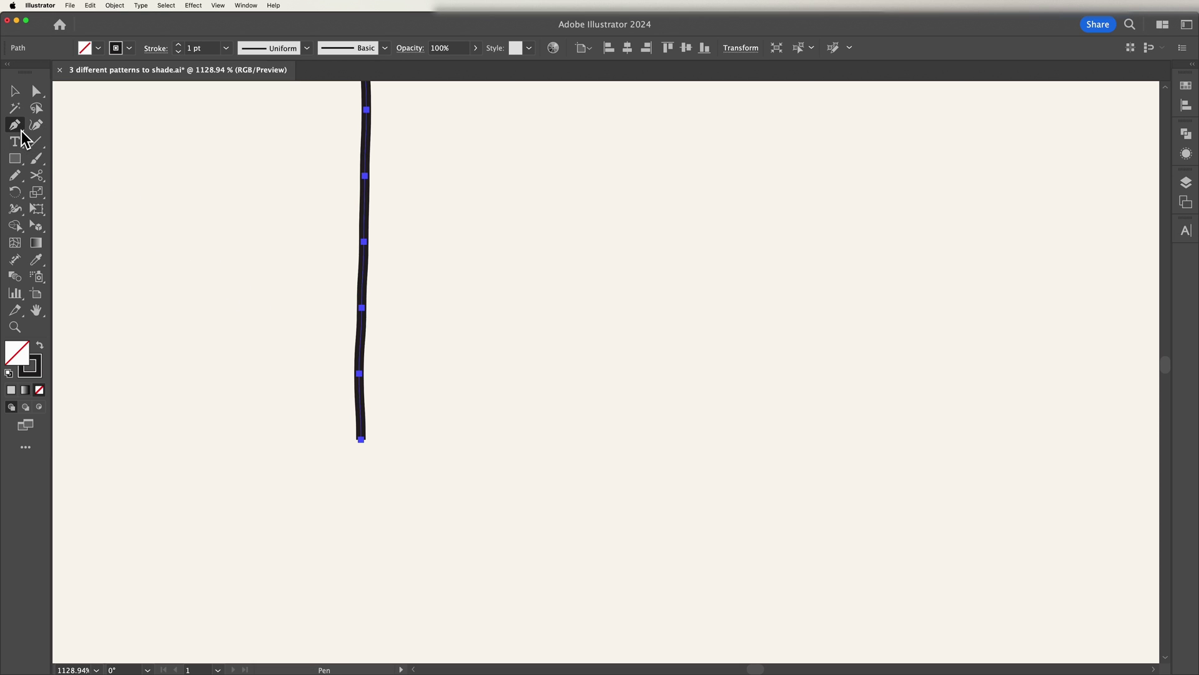
left_click(361, 440)
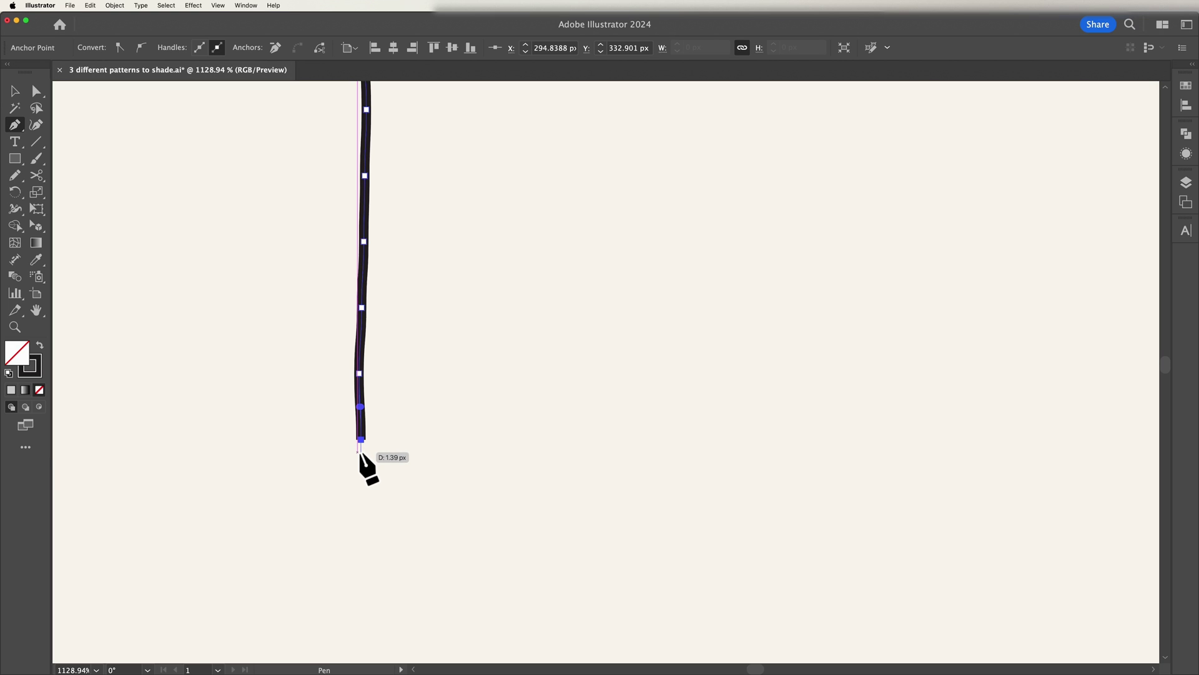
left_click(360, 450)
key("v")
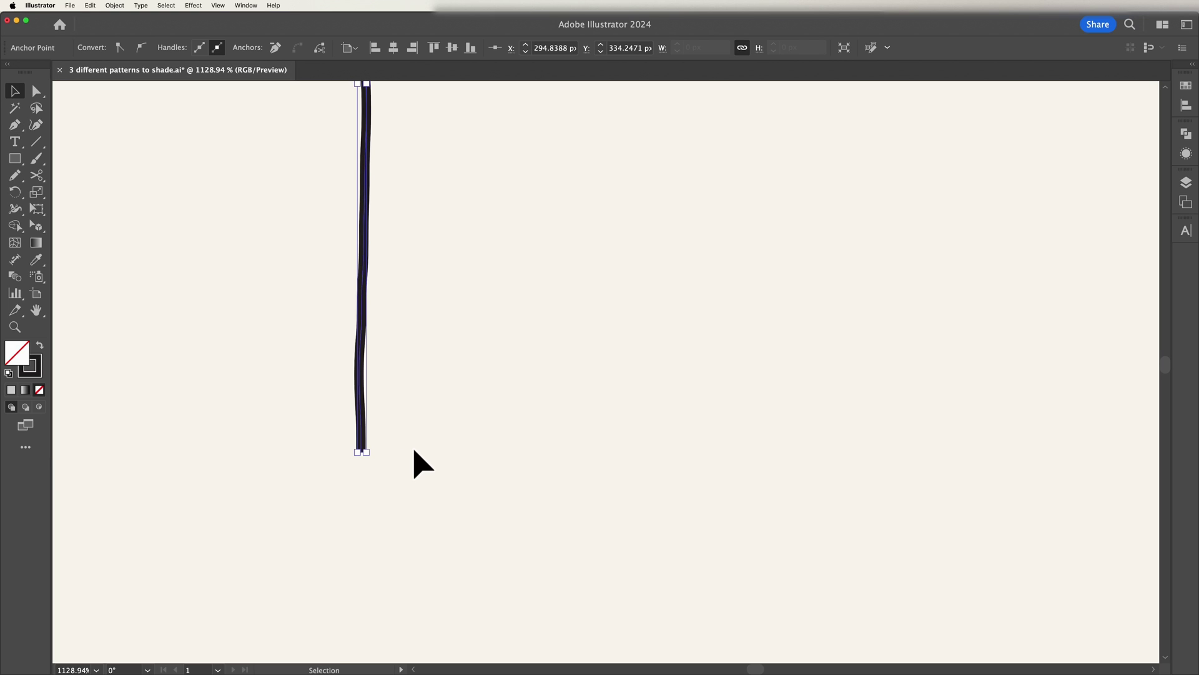
left_click(415, 461)
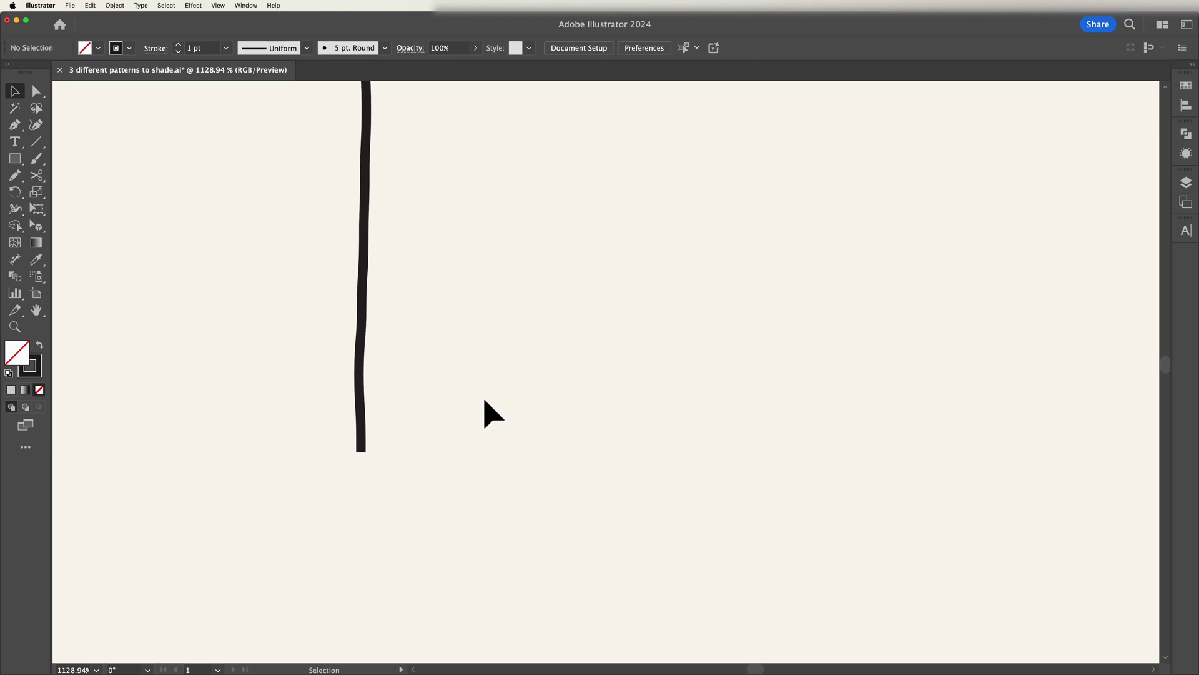
key("z")
left_click_drag(576, 384, 508, 388)
key("space")
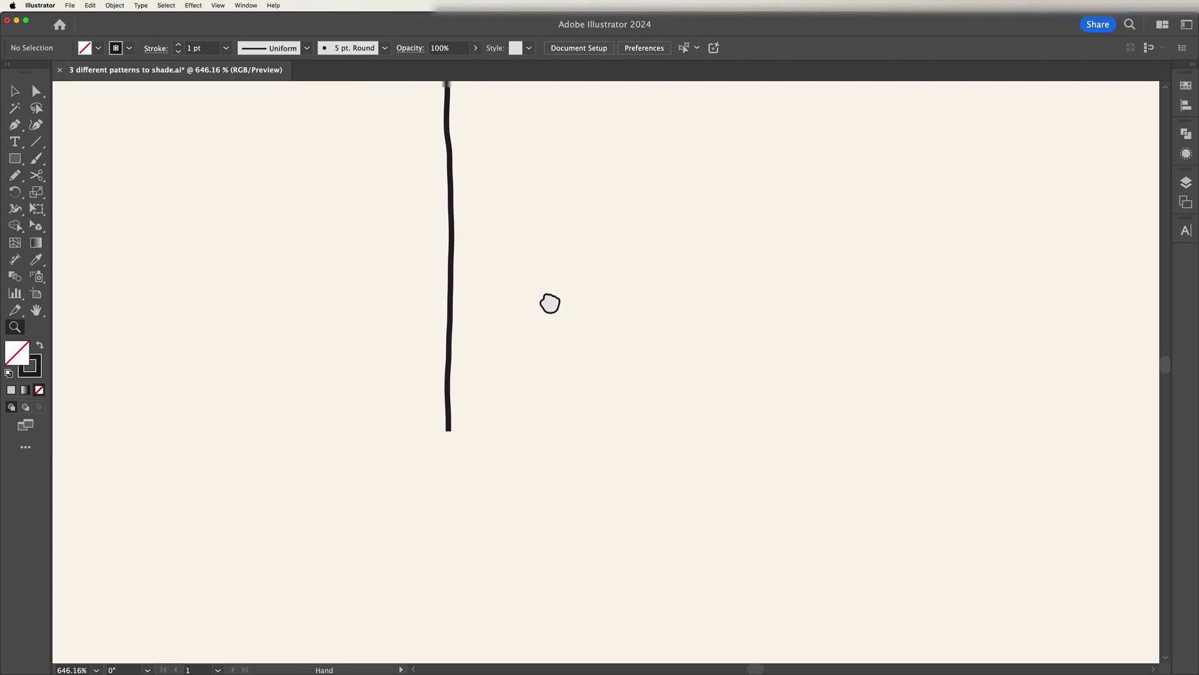
left_click_drag(550, 303, 478, 413)
Copy the wavy path, Paste in Place, and move the copy straight up above the original
key("v")
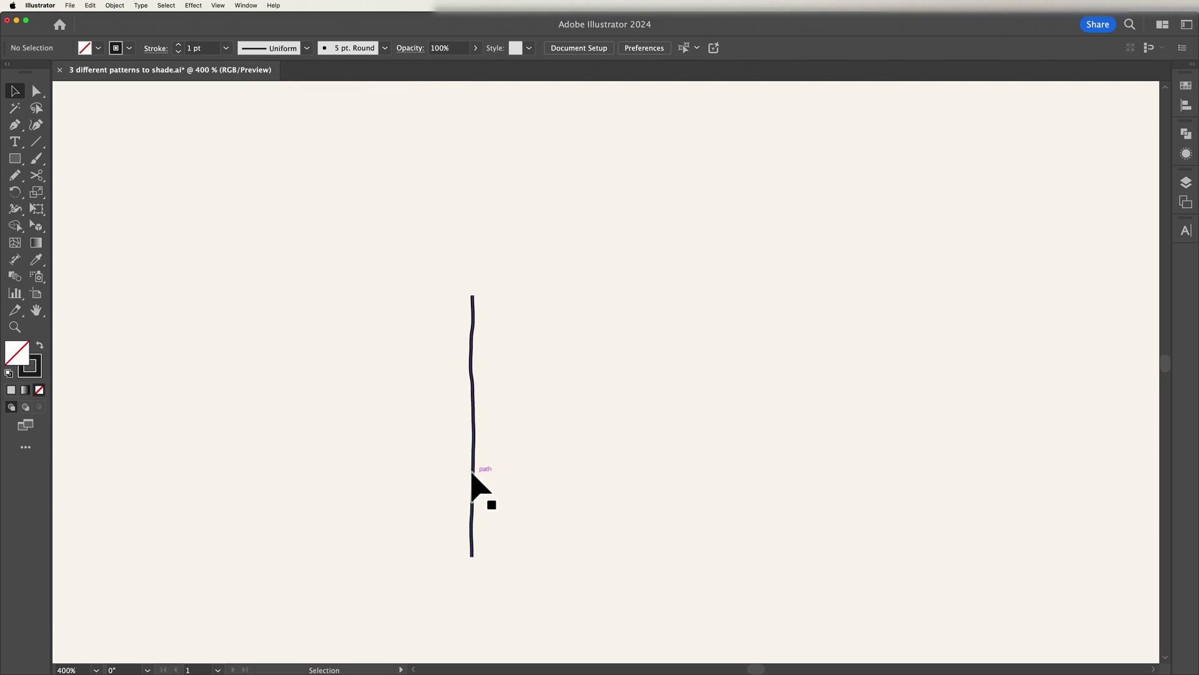
left_click(470, 476)
right_click(471, 476)
left_click(525, 346)
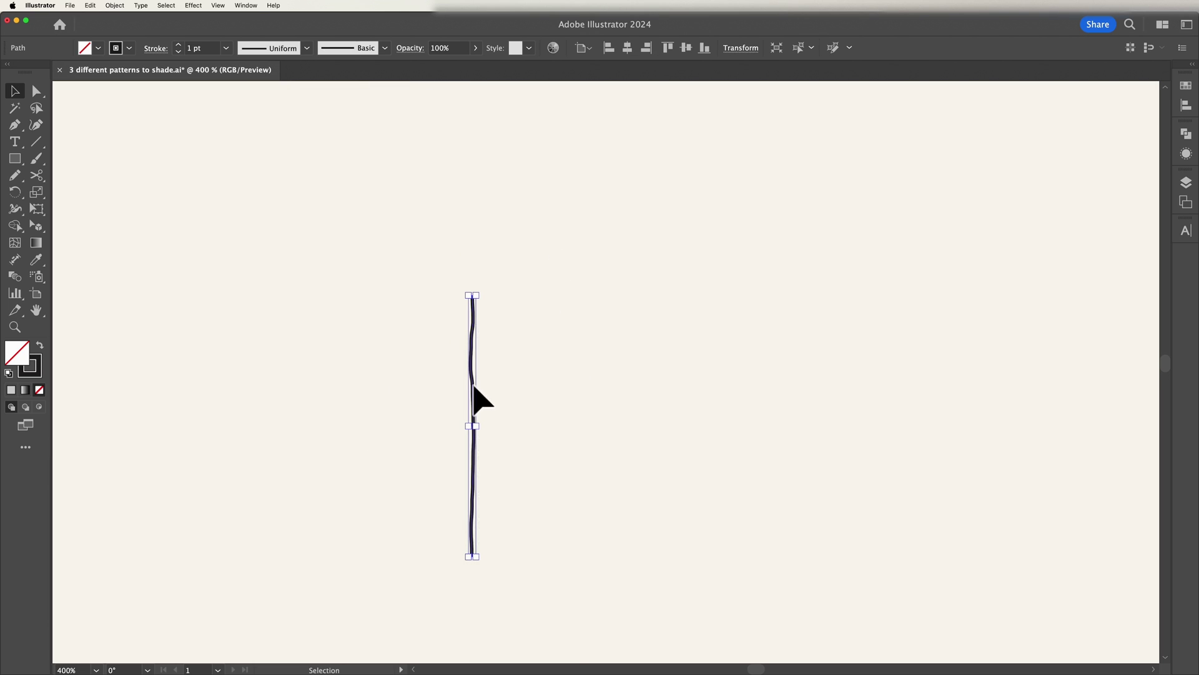
right_click(476, 400)
mouse_move(549, 365)
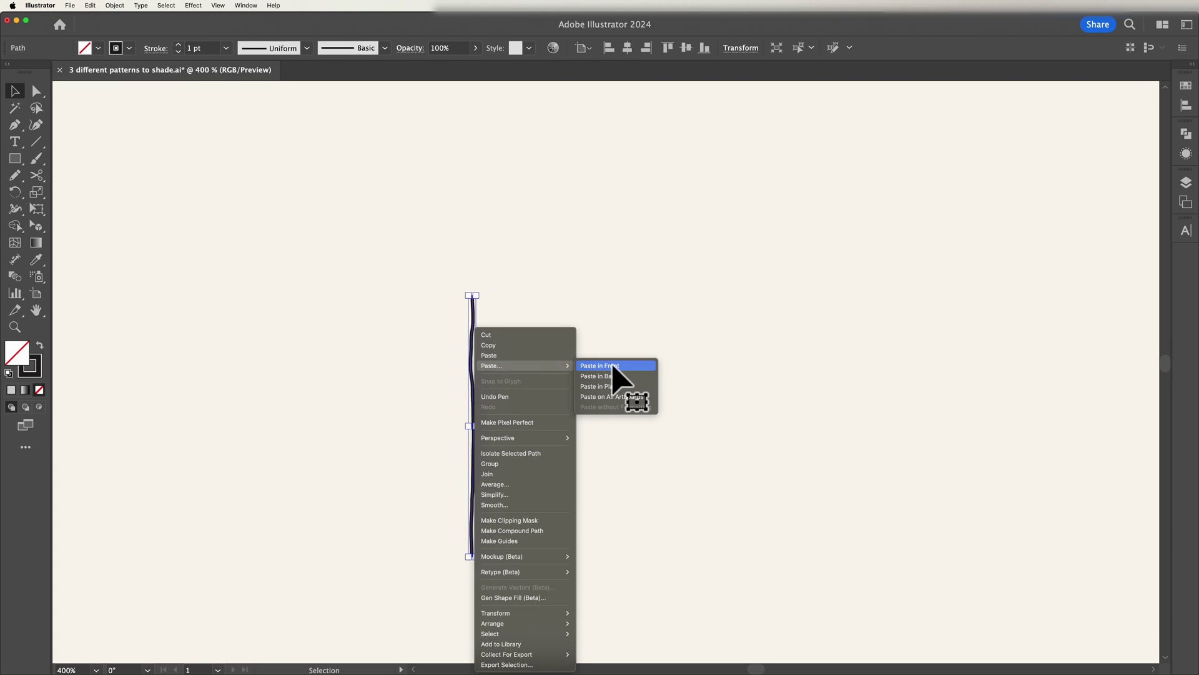
left_click(616, 367)
left_click(509, 425)
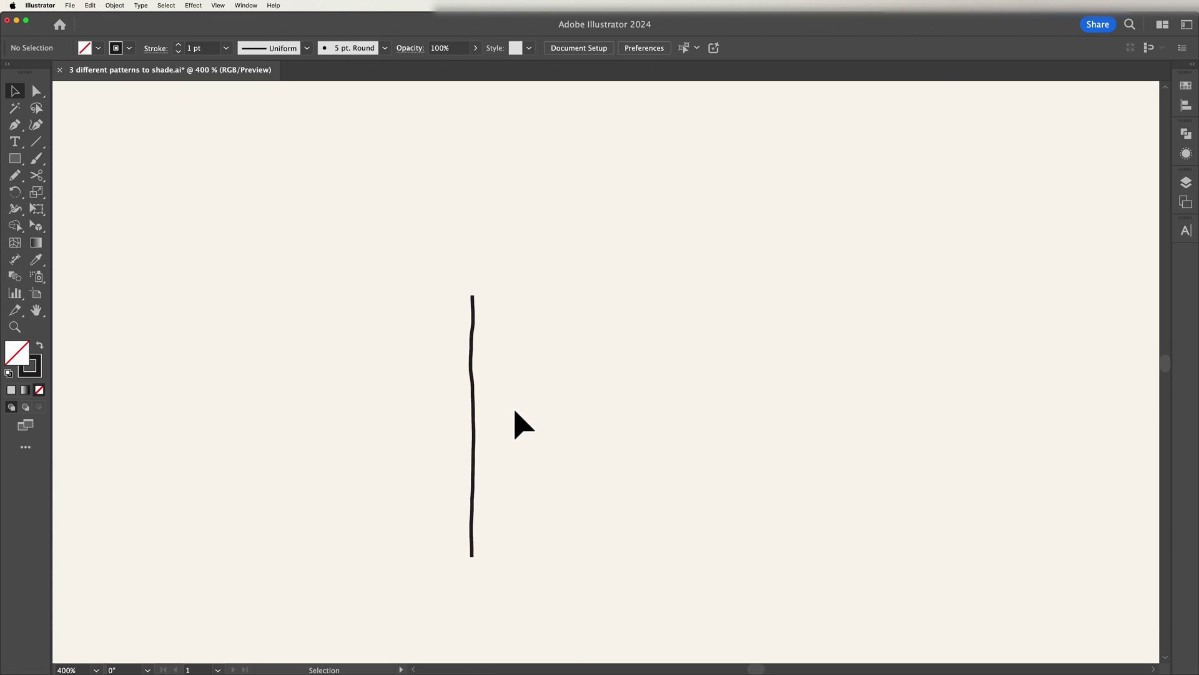
left_click_drag(474, 425, 482, 160)
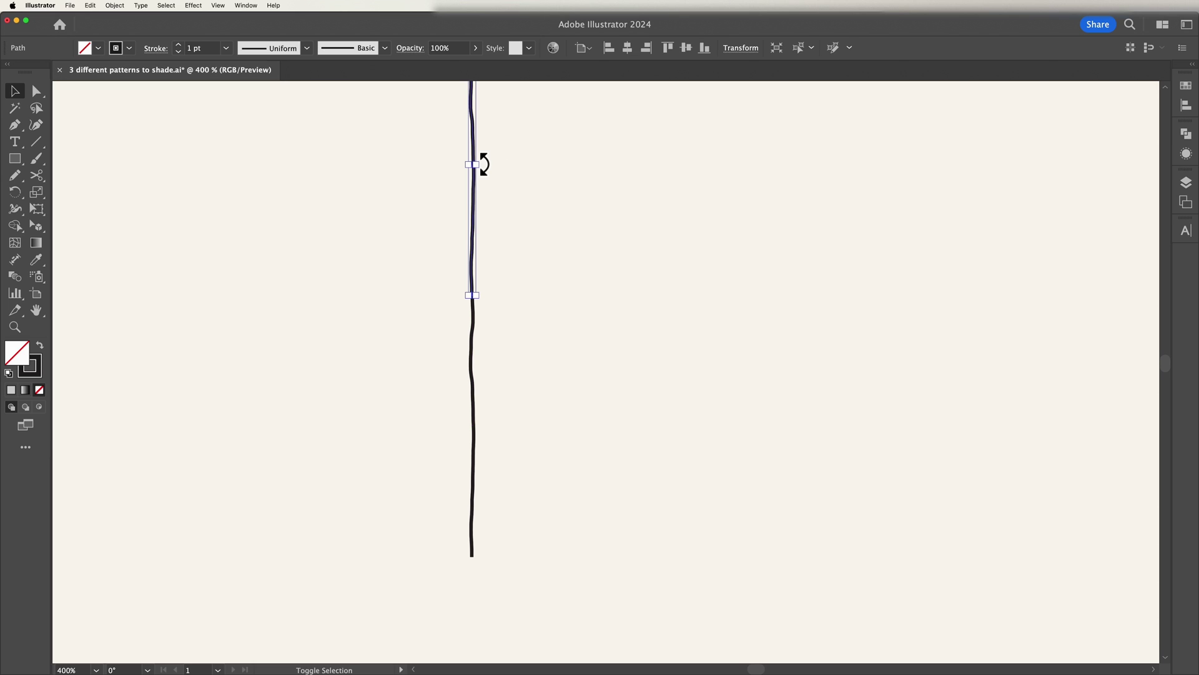
Zoom in to check the join between the two pieces, then select the upper piece
scroll(473, 300, "up", 2)
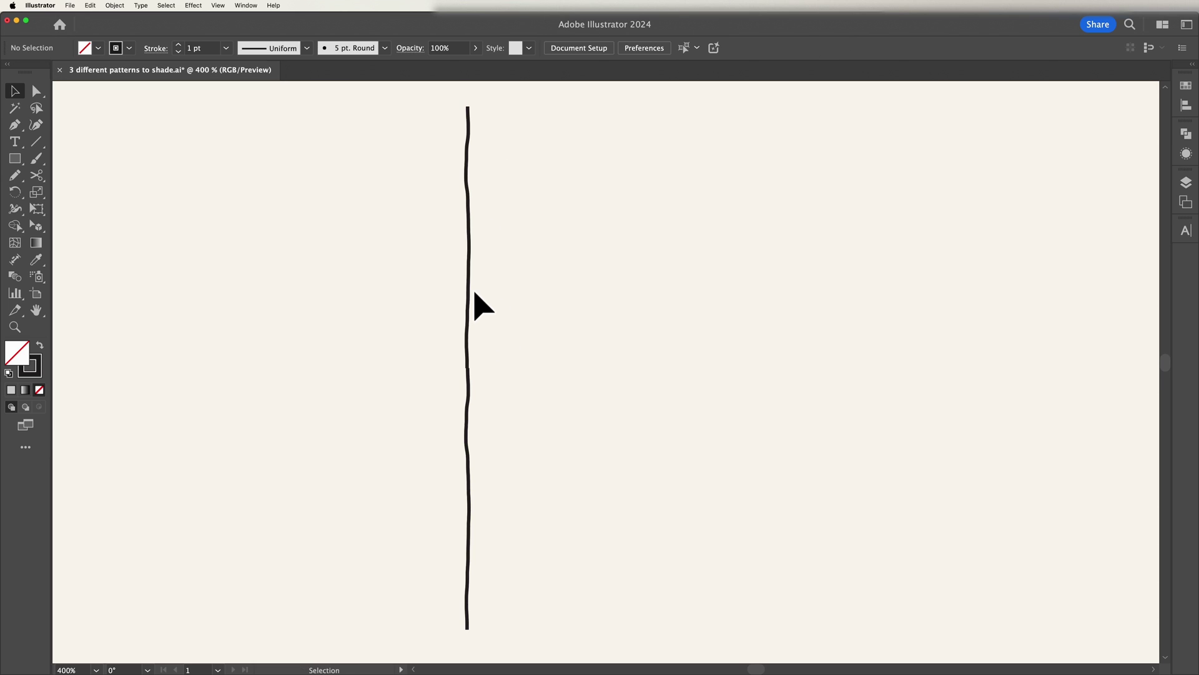
key("z")
left_click_drag(476, 385, 627, 388)
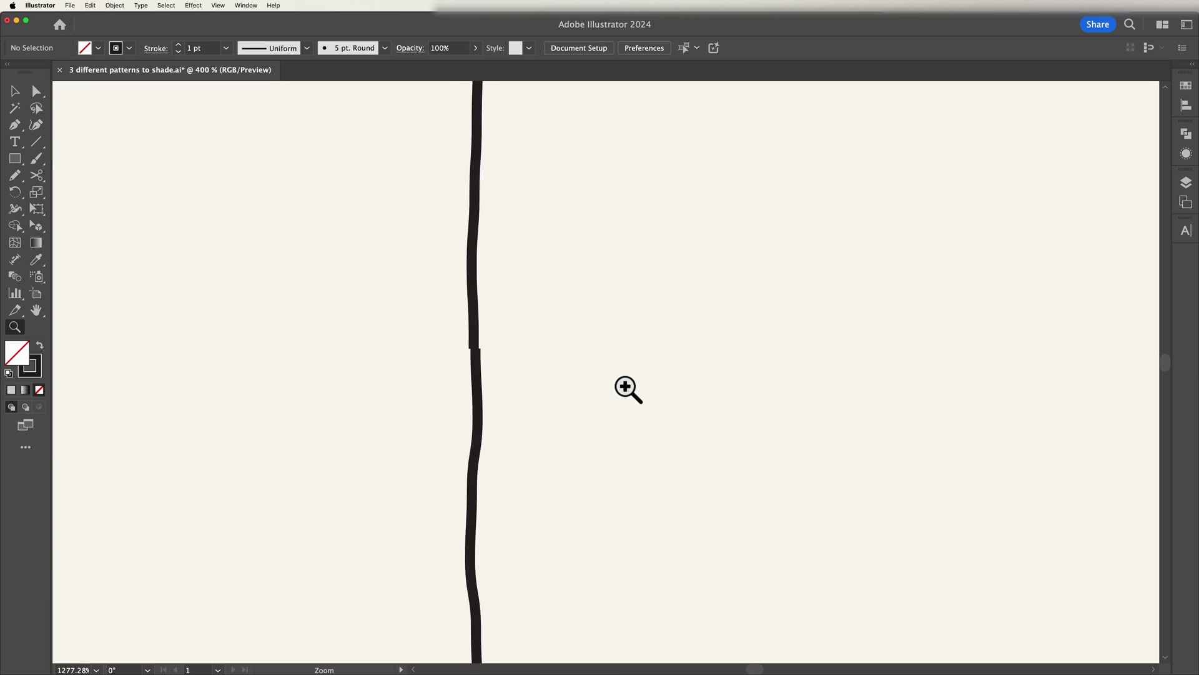
left_click_drag(715, 394, 485, 370)
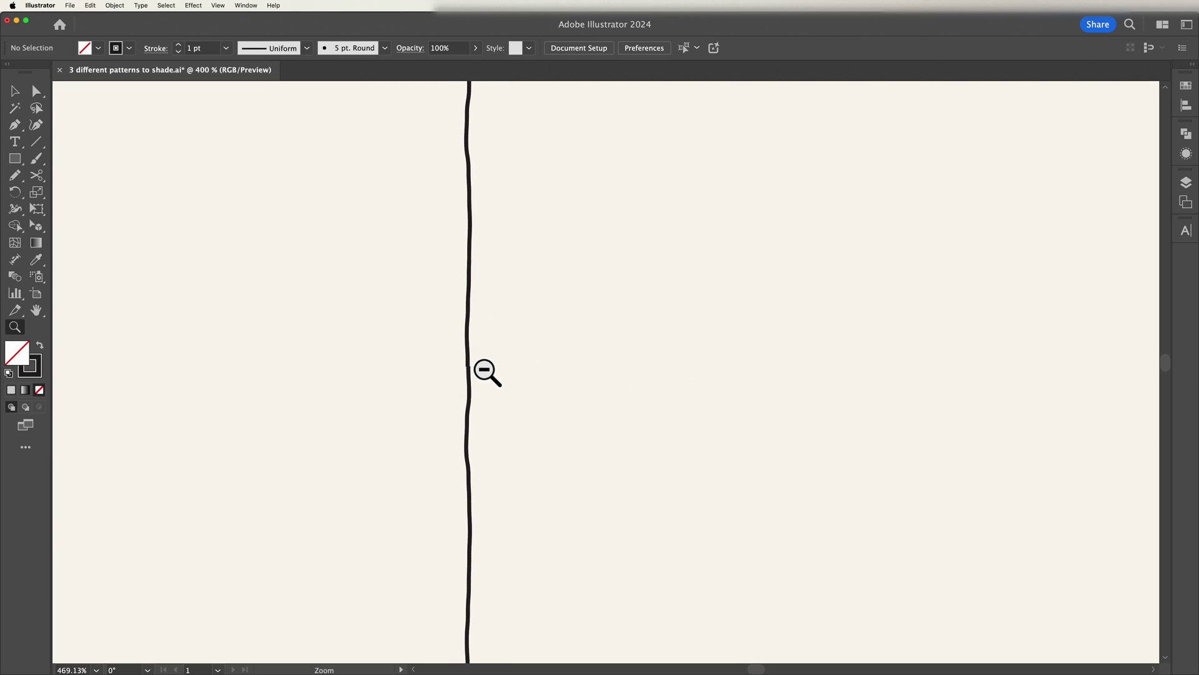
key("v")
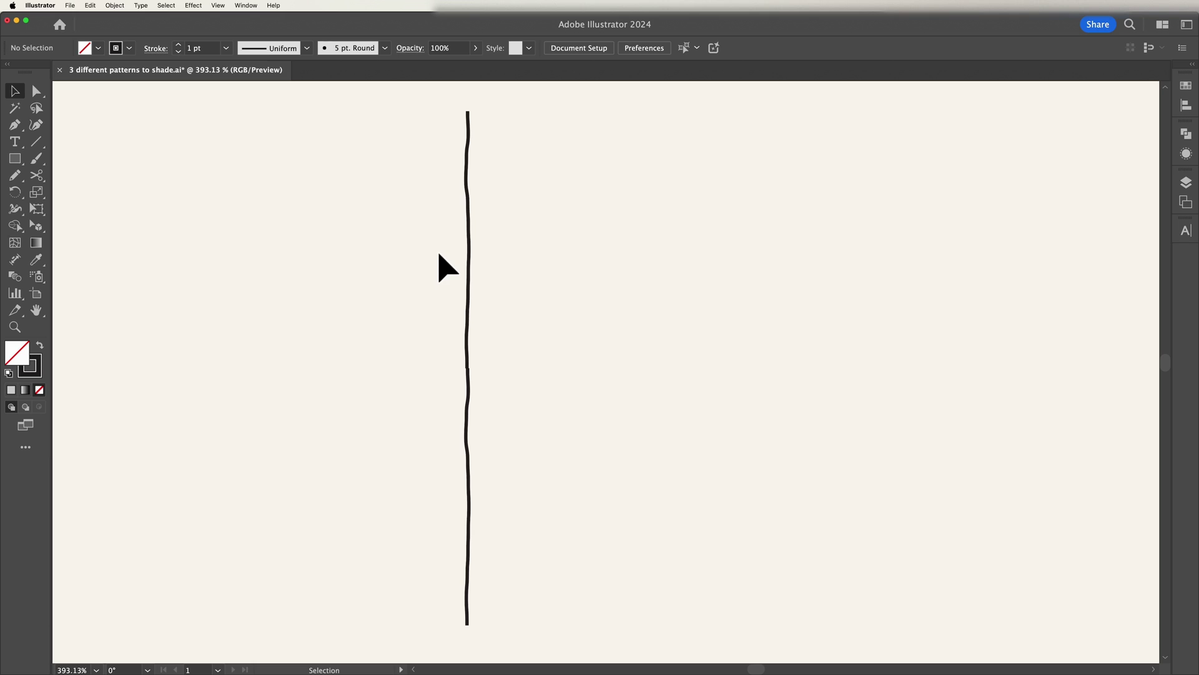
left_click(467, 270)
Reflect the upper wavy piece across the horizontal axis so its waves mirror the lower piece
right_click(469, 276)
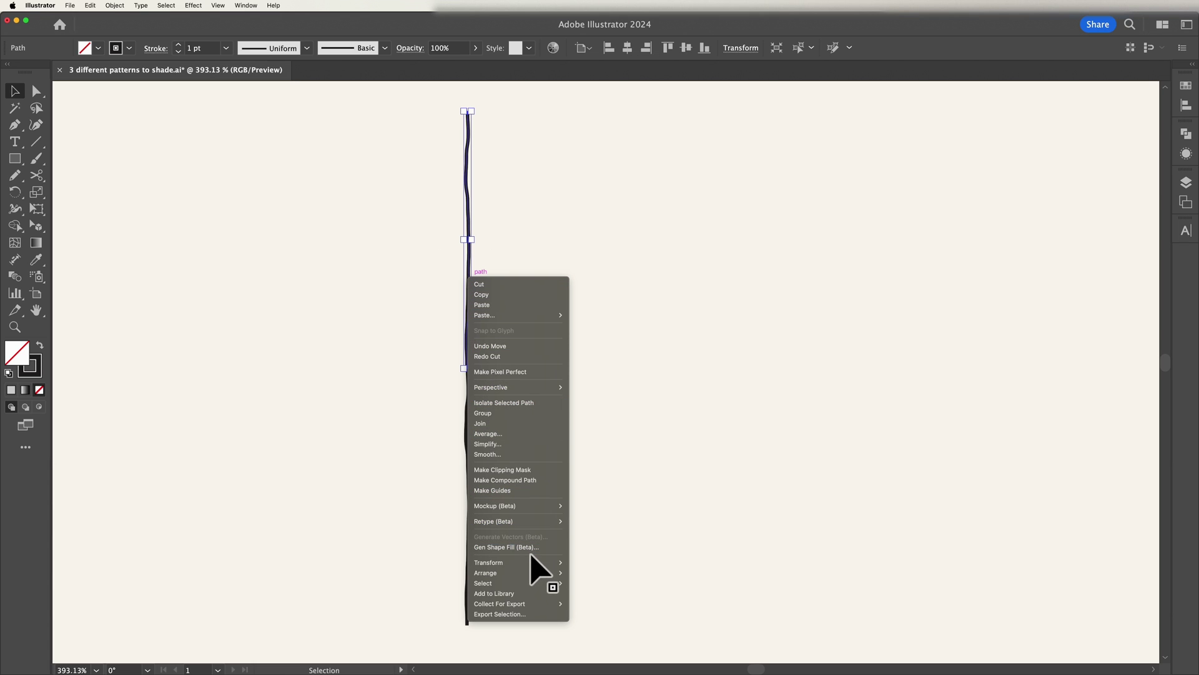
mouse_move(539, 565)
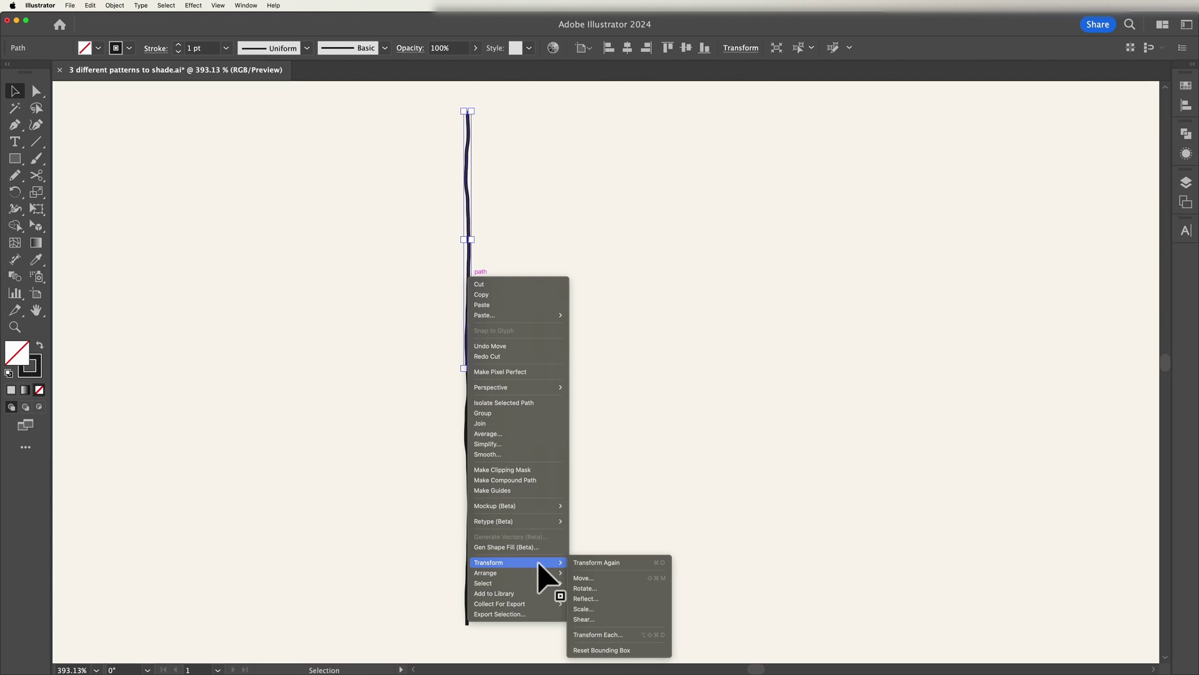
left_click(619, 601)
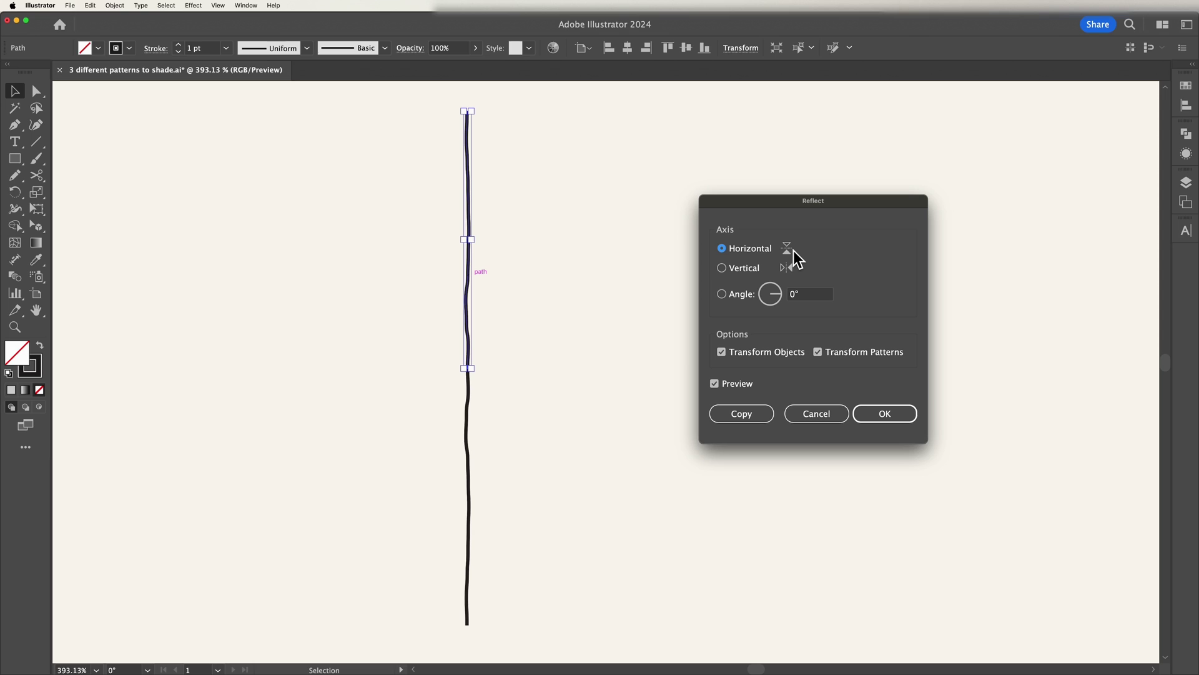
left_click(899, 417)
left_click(541, 359)
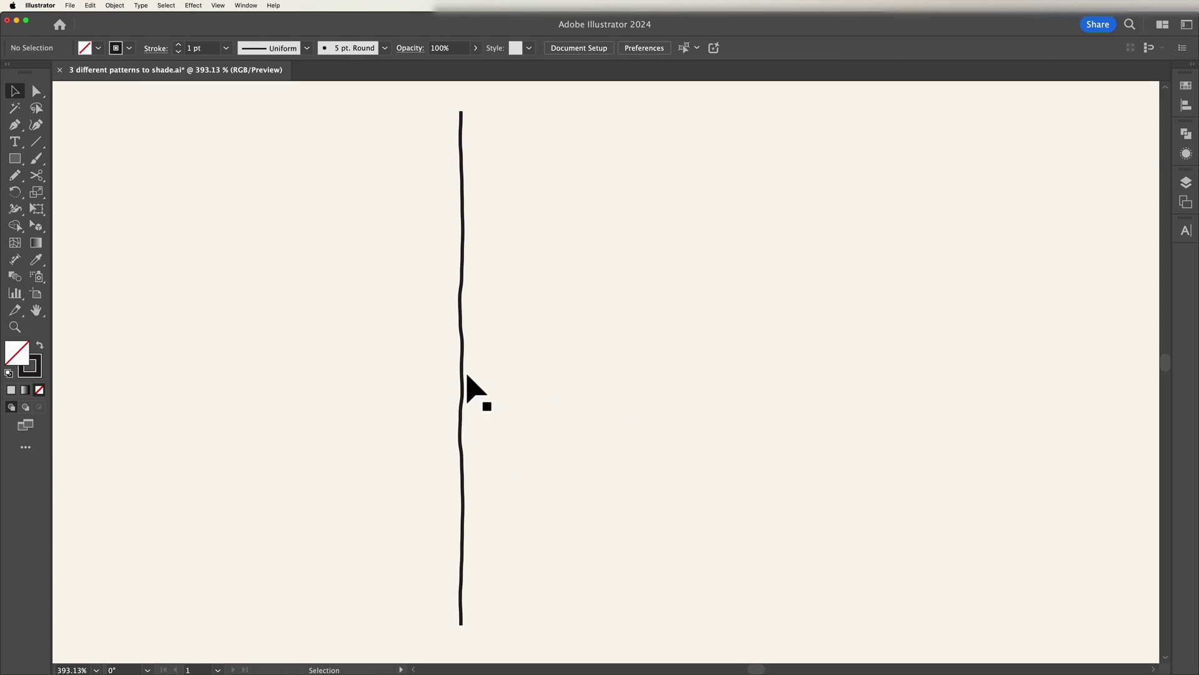
Marquee-select the whole long wavy line and raise its stroke weight to 2 pt
key("z")
left_click_drag(478, 353, 468, 313)
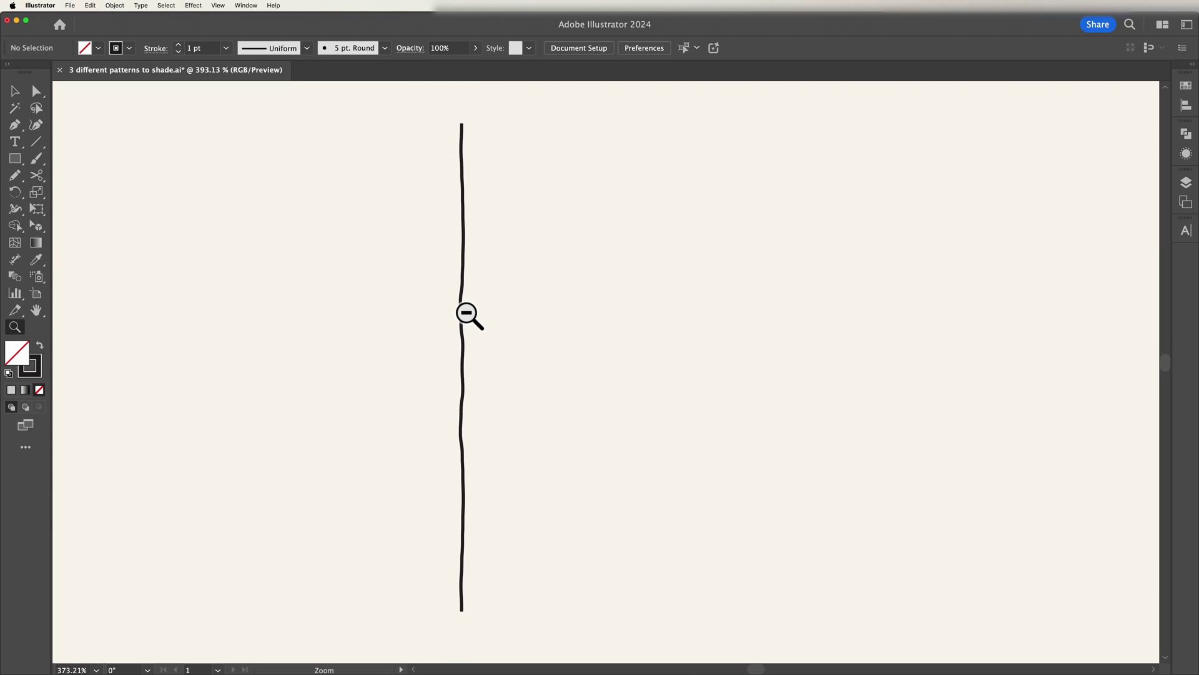
key("v")
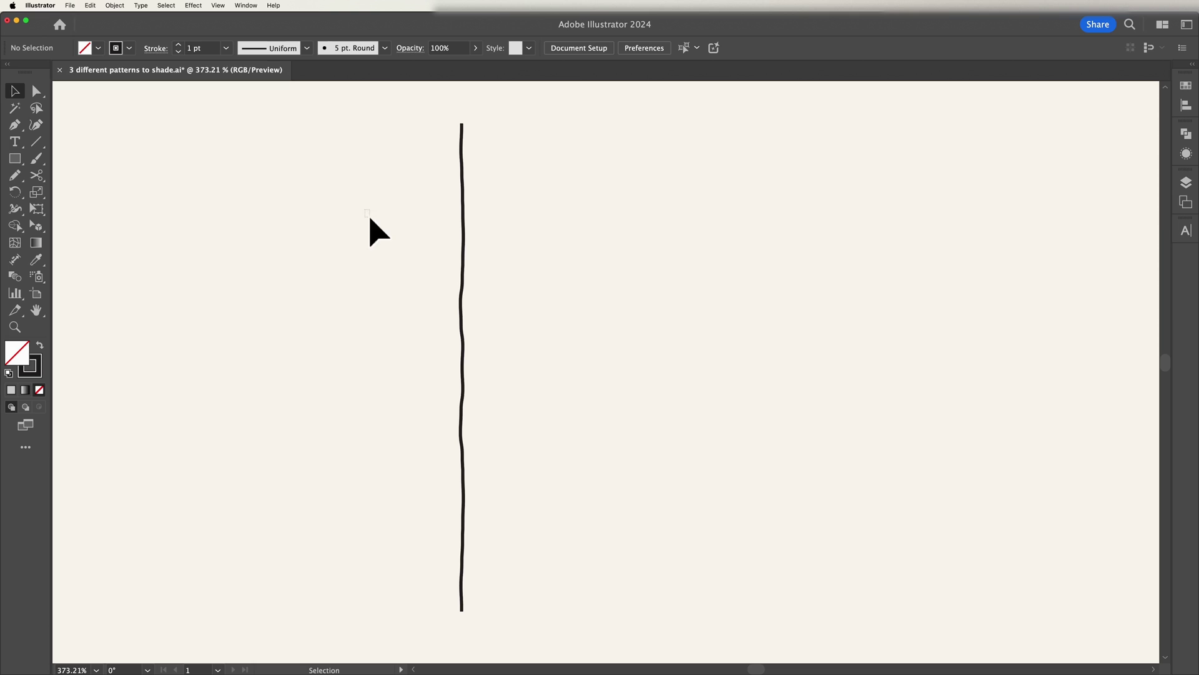
left_click_drag(367, 211, 571, 448)
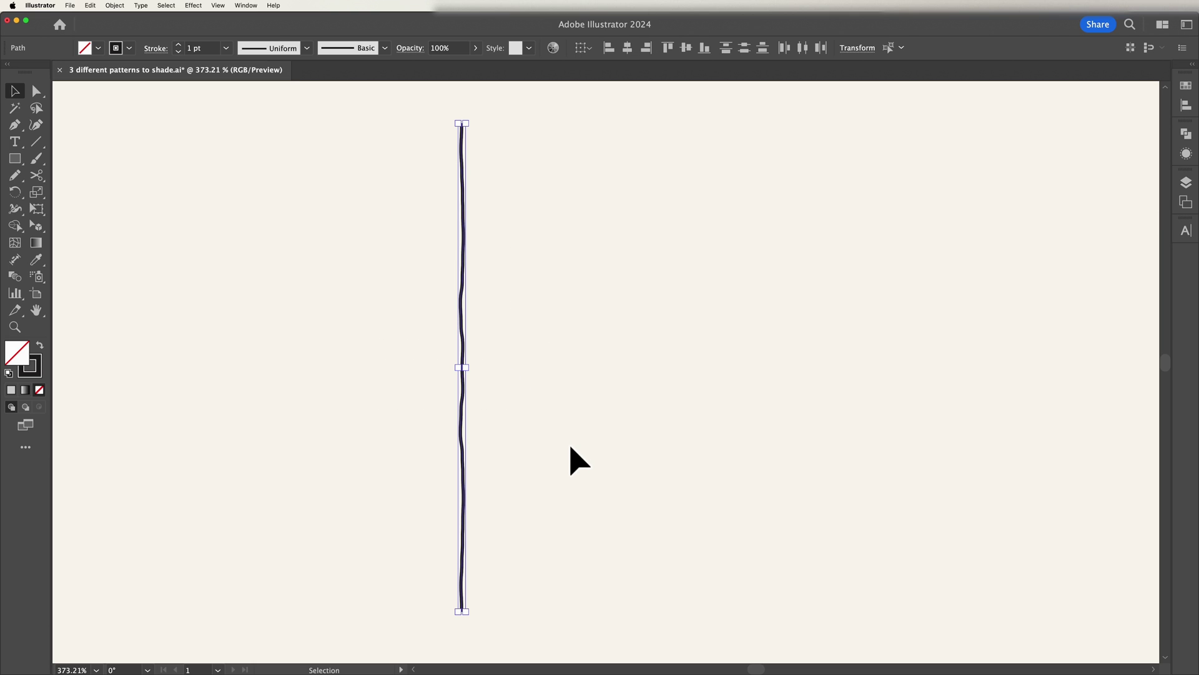
left_click(179, 46)
left_click(291, 189)
mouse_move(274, 150)
left_mouse_down()
mouse_move(428, 343)
mouse_move(595, 500)
left_mouse_up()
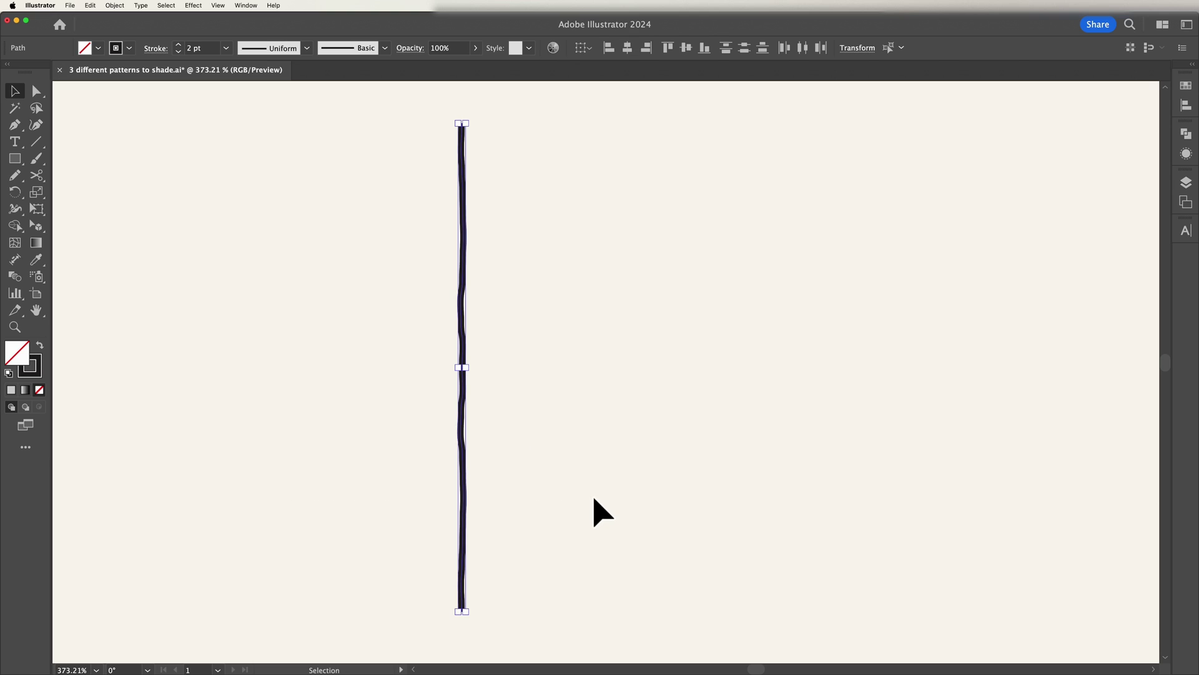
left_click(116, 6)
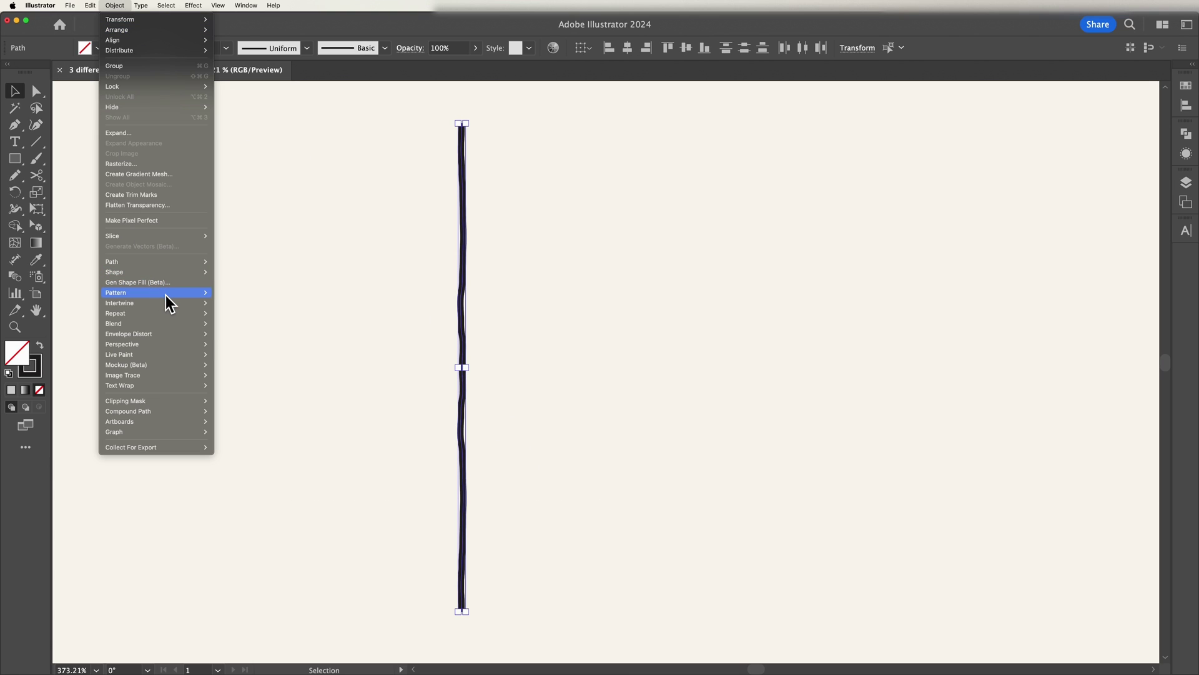
Make a pattern from the thickened wavy line with a tile width of 5 px
mouse_move(166, 295)
left_click(264, 298)
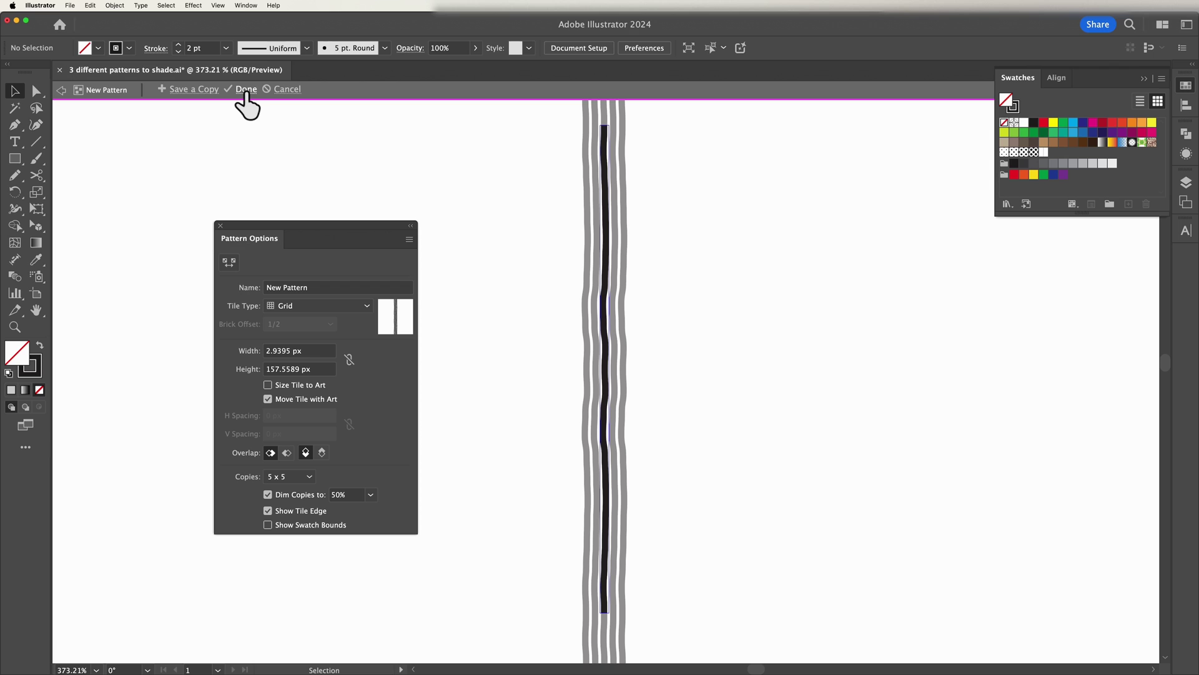
left_click(316, 353)
key("super+a")
type("4")
key("Return")
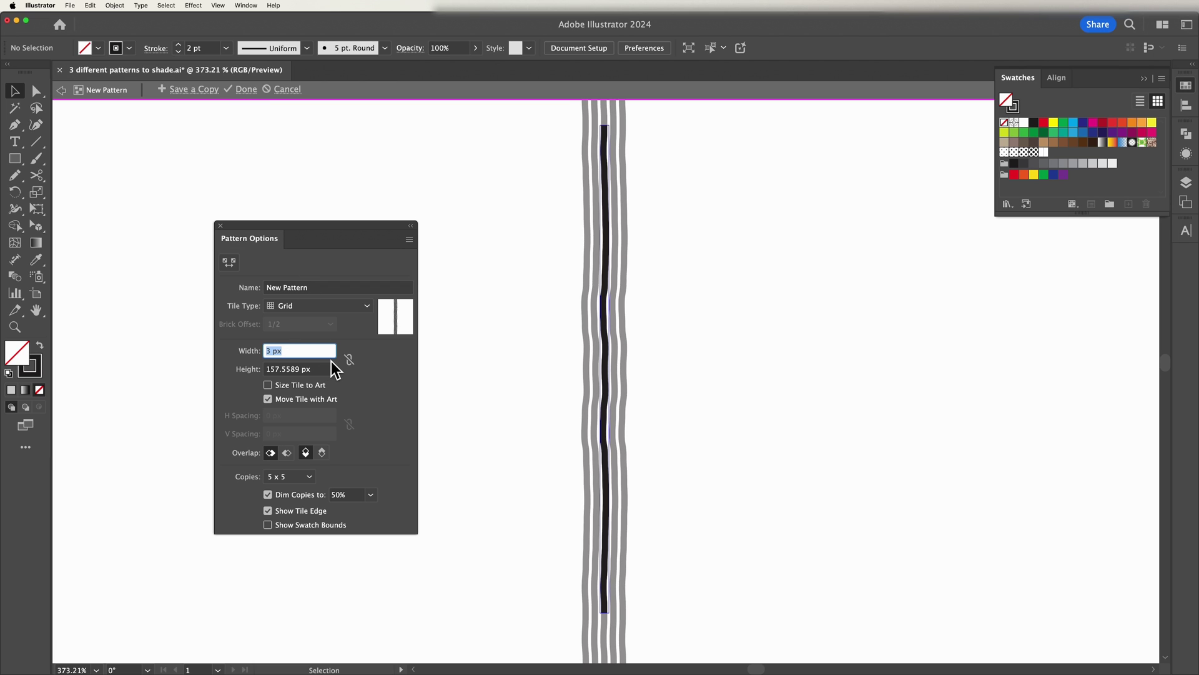
key("Up")
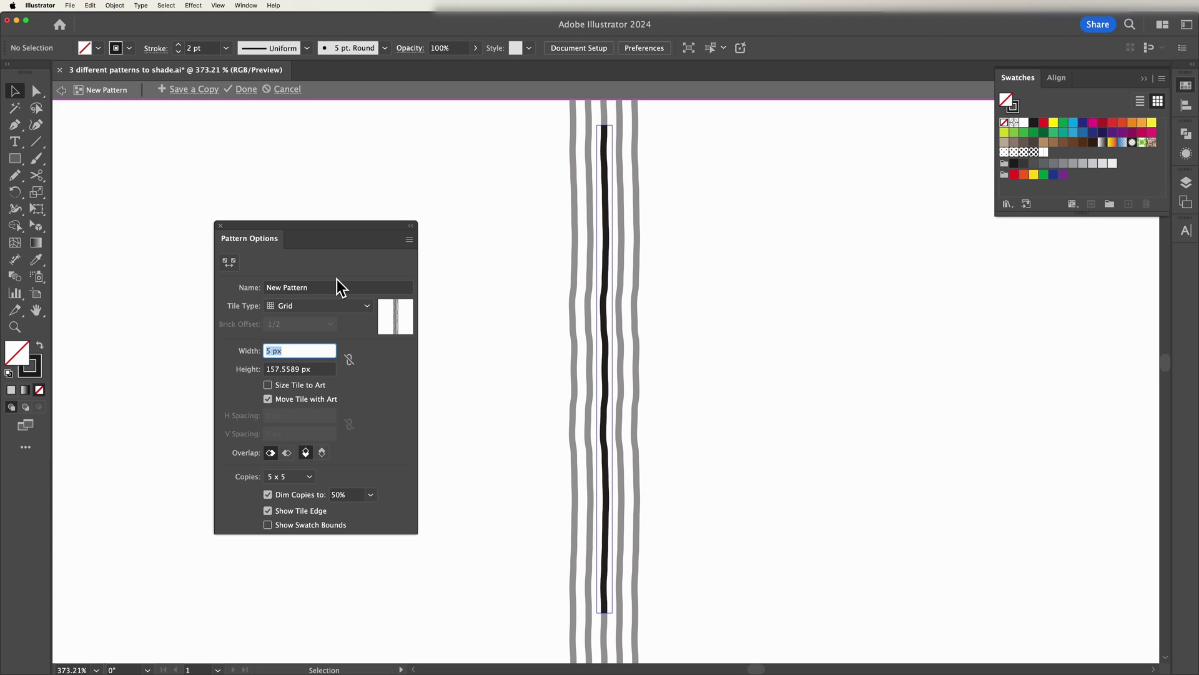
left_click(246, 89)
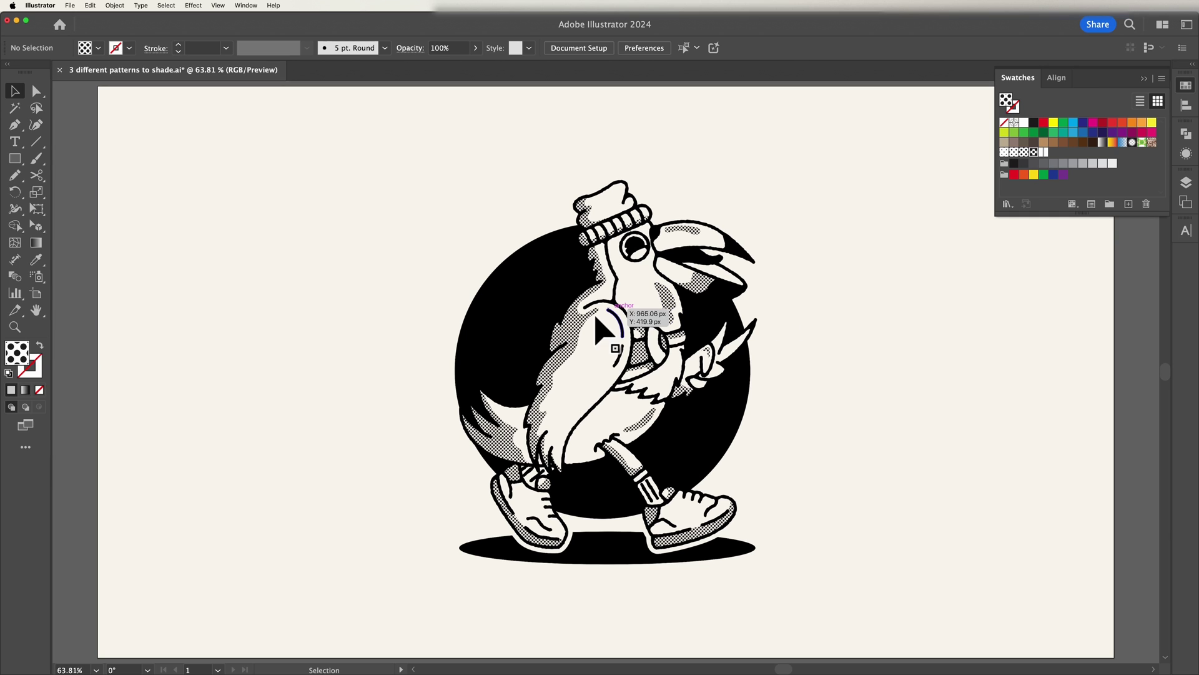
Fill the bird's back shading with the new wavy line pattern swatch and zoom in to check it
left_click(582, 332)
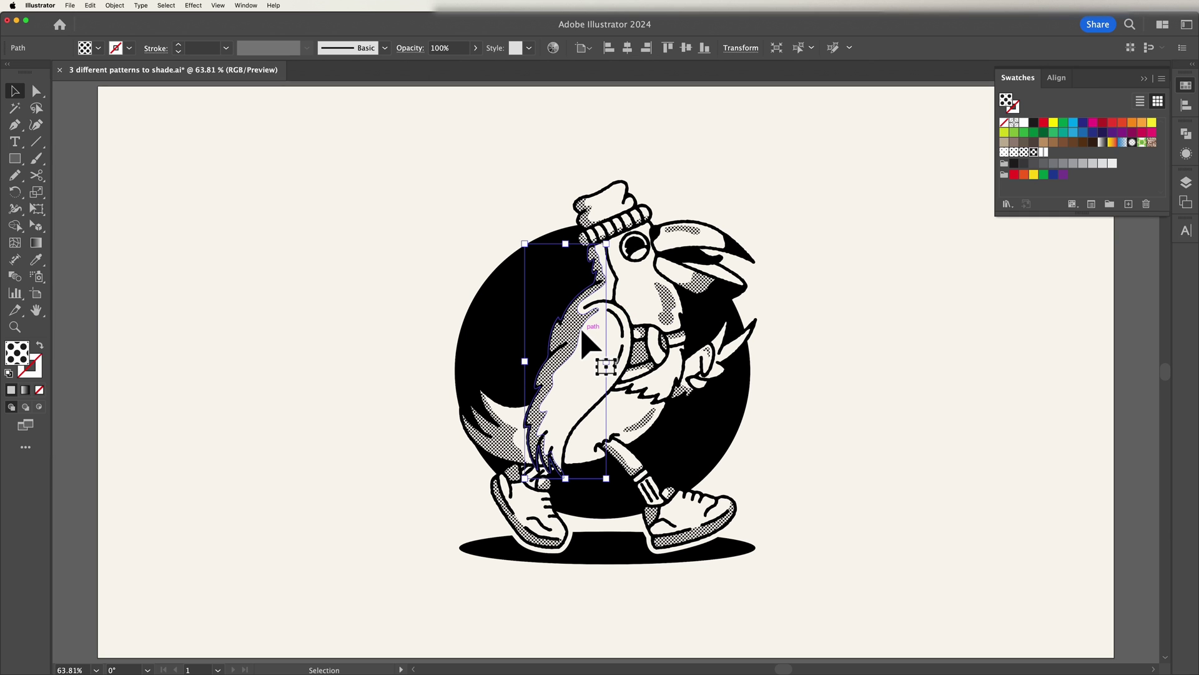
left_click(1045, 152)
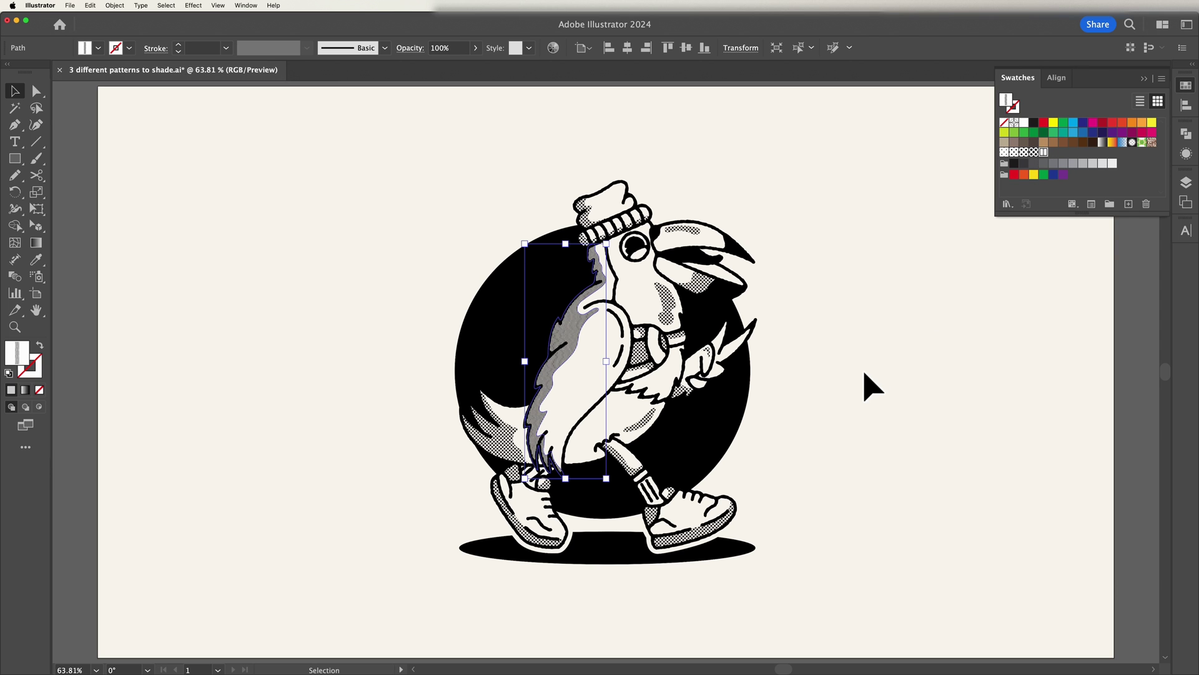
left_click(874, 385)
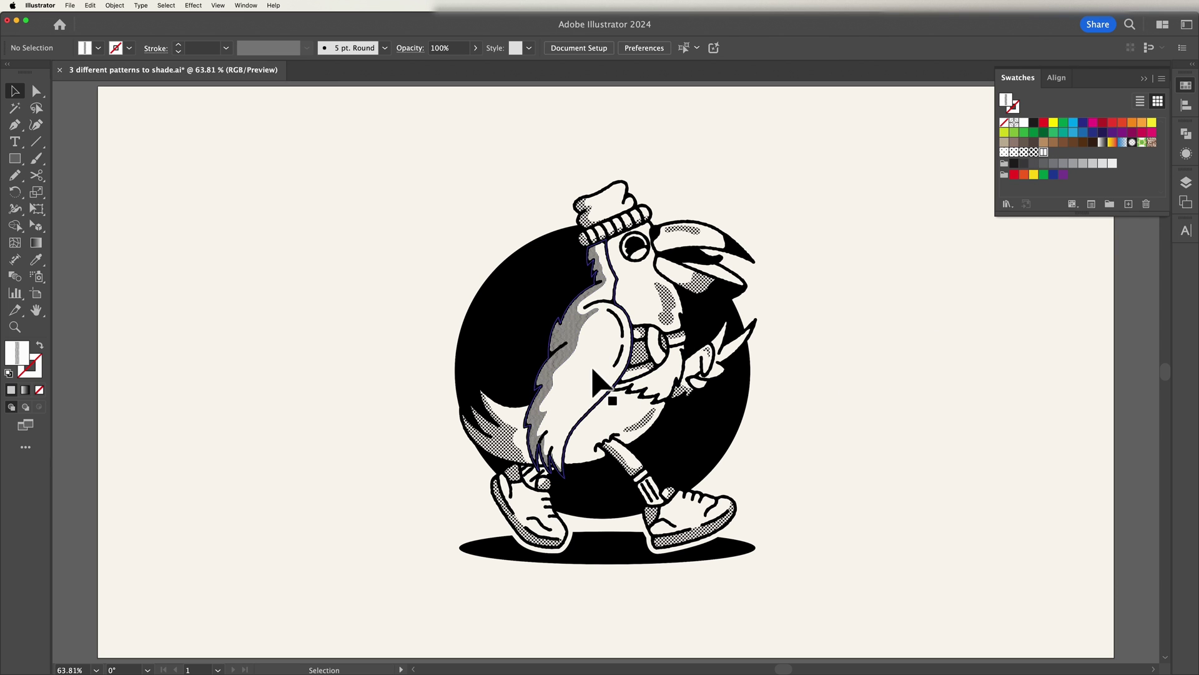
key("z")
mouse_move(573, 341)
left_mouse_down()
mouse_move(710, 329)
mouse_move(854, 343)
mouse_move(717, 335)
left_mouse_up()
key("super+1")
key("v")
left_click(578, 320)
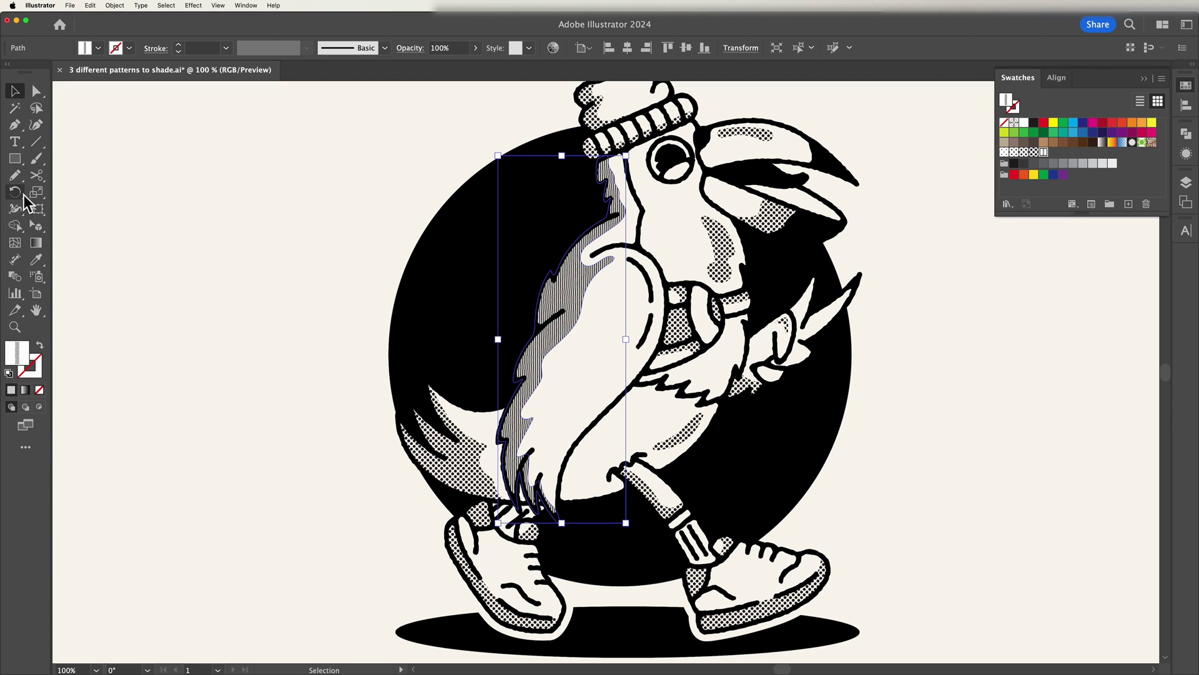
Rotate the back shading's pattern by -310° with Transform Objects turned off
double_click(20, 196)
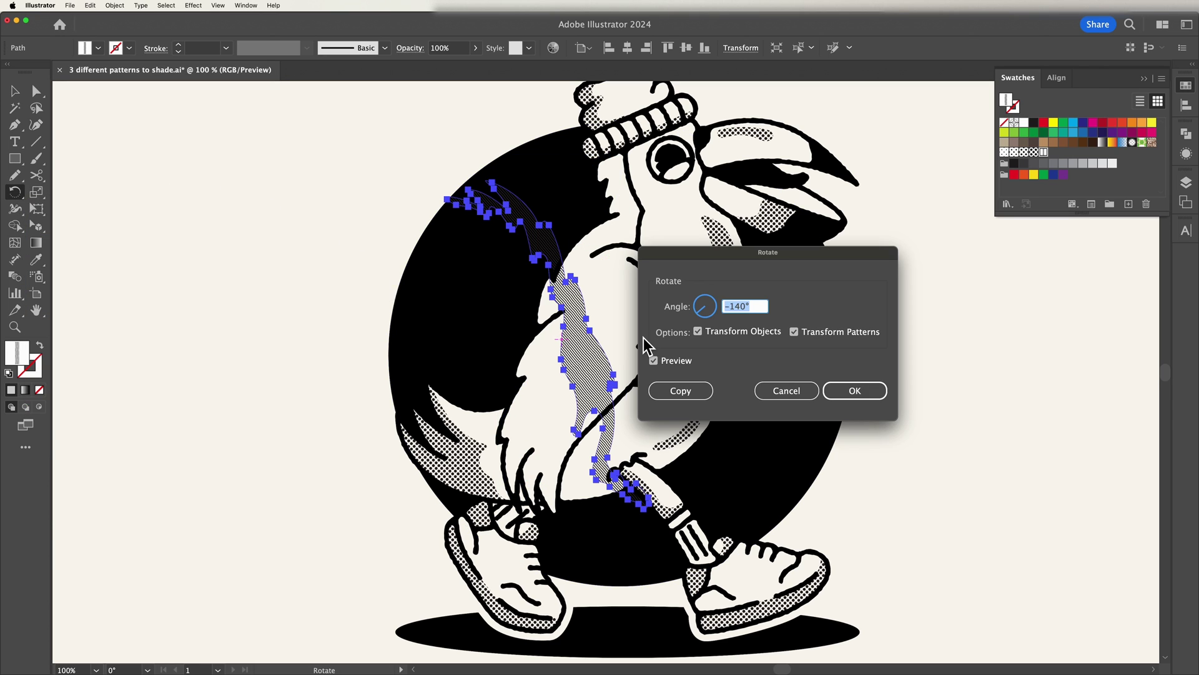
left_click_drag(816, 257, 331, 247)
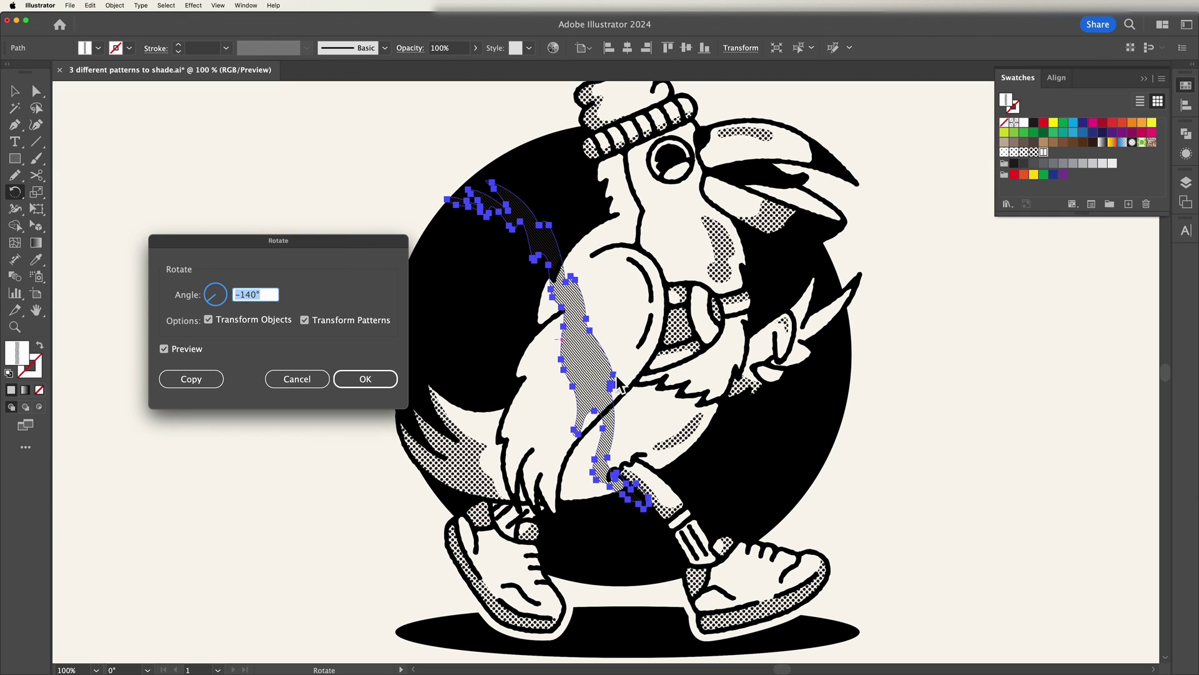
left_click(210, 322)
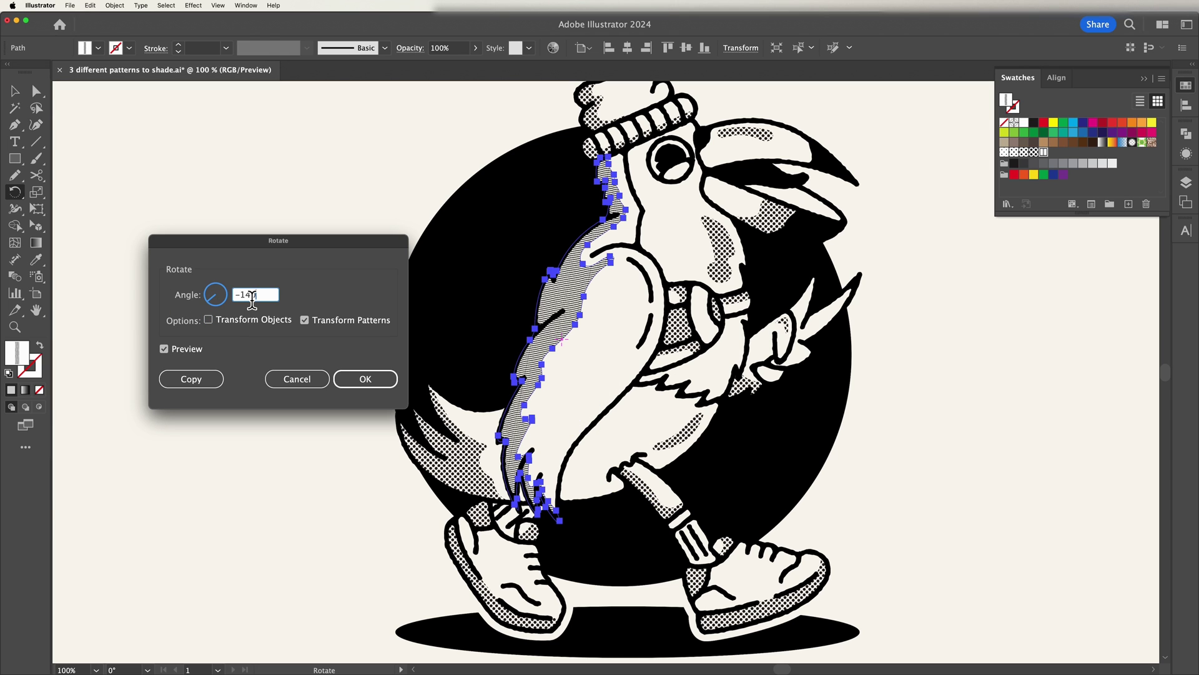
key("shift+Down")
key("shift+Down")
key("shift+Down")
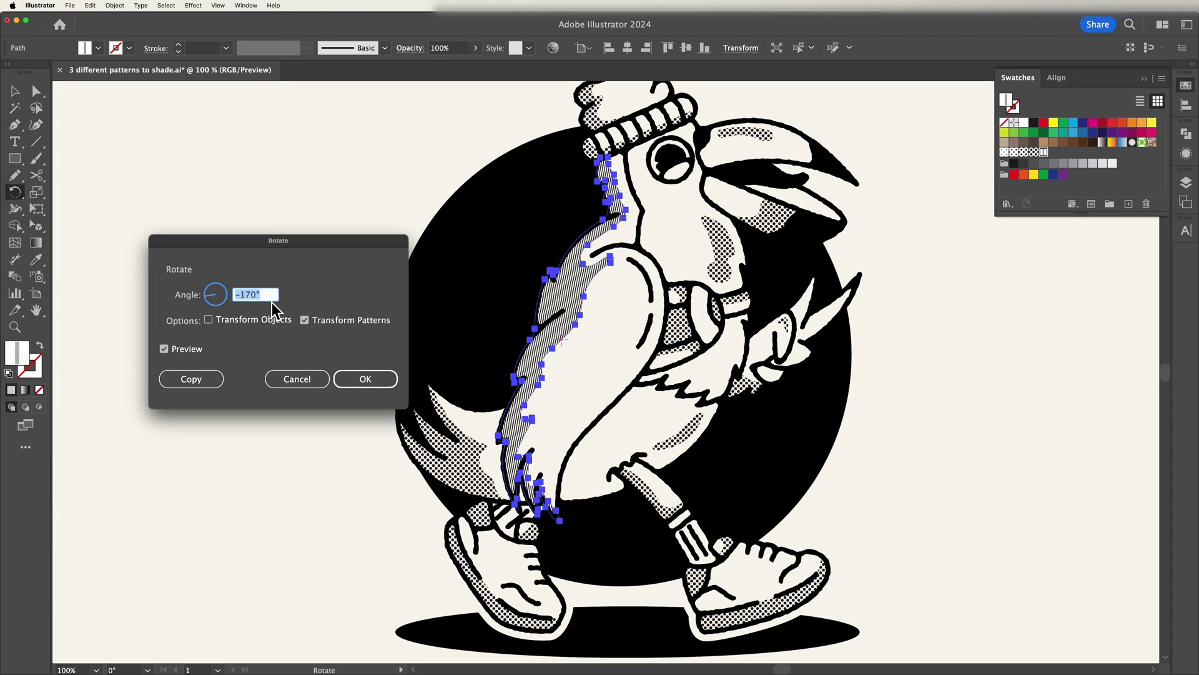
key("shift+Down")
key("shift+Down")
key("shift+Down")
key("shift+Down")
key("shift+Down")
key("shift+Down")
key("shift+Down")
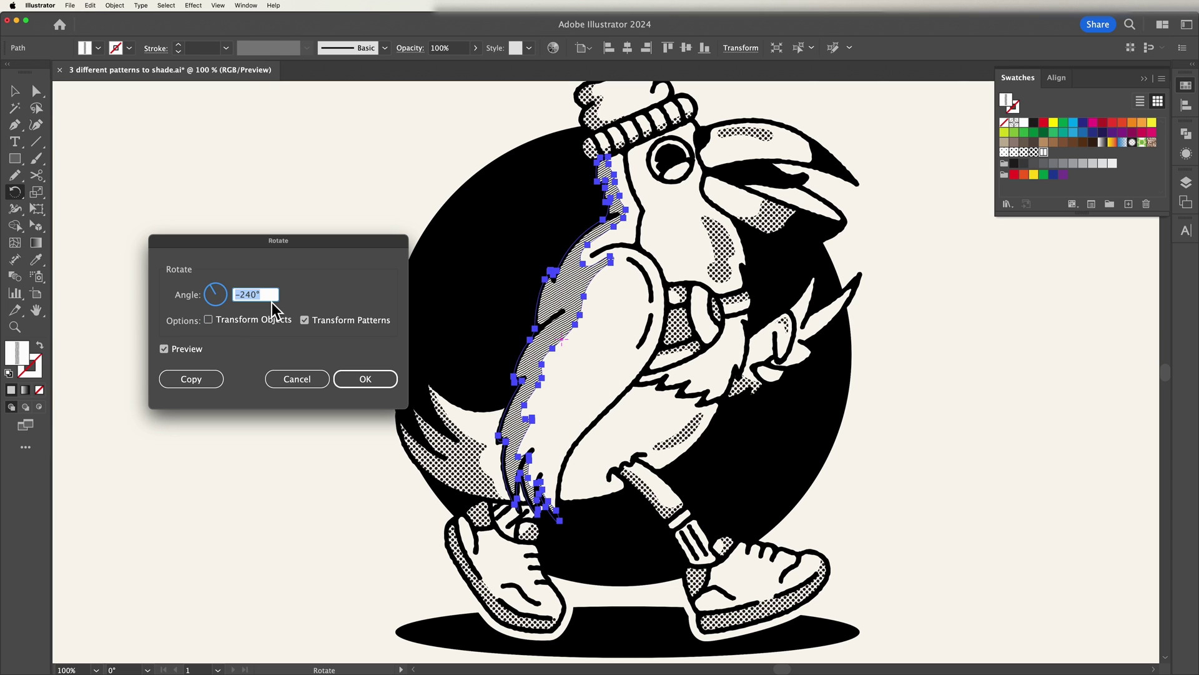
key("shift+Down")
key("shift+Down")
key("shift+Down")
key("shift+Down")
key("shift+Down")
key("shift+Down")
key("shift+Down")
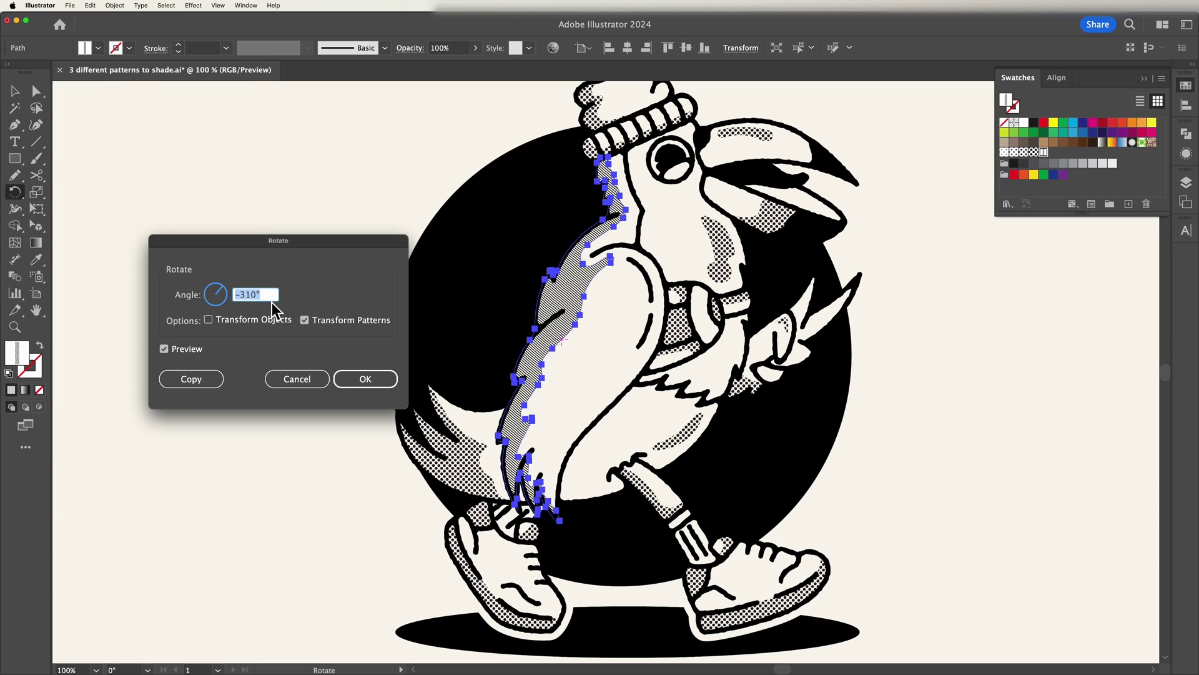
left_click(366, 380)
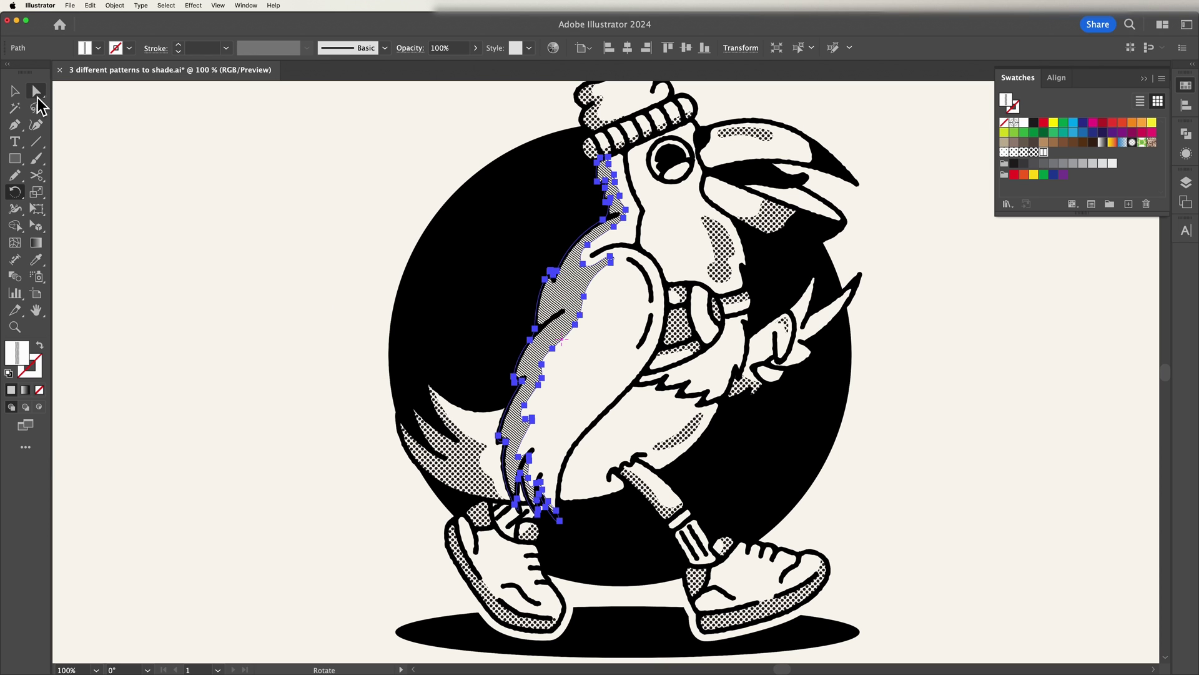
left_click(16, 92)
left_click(262, 220)
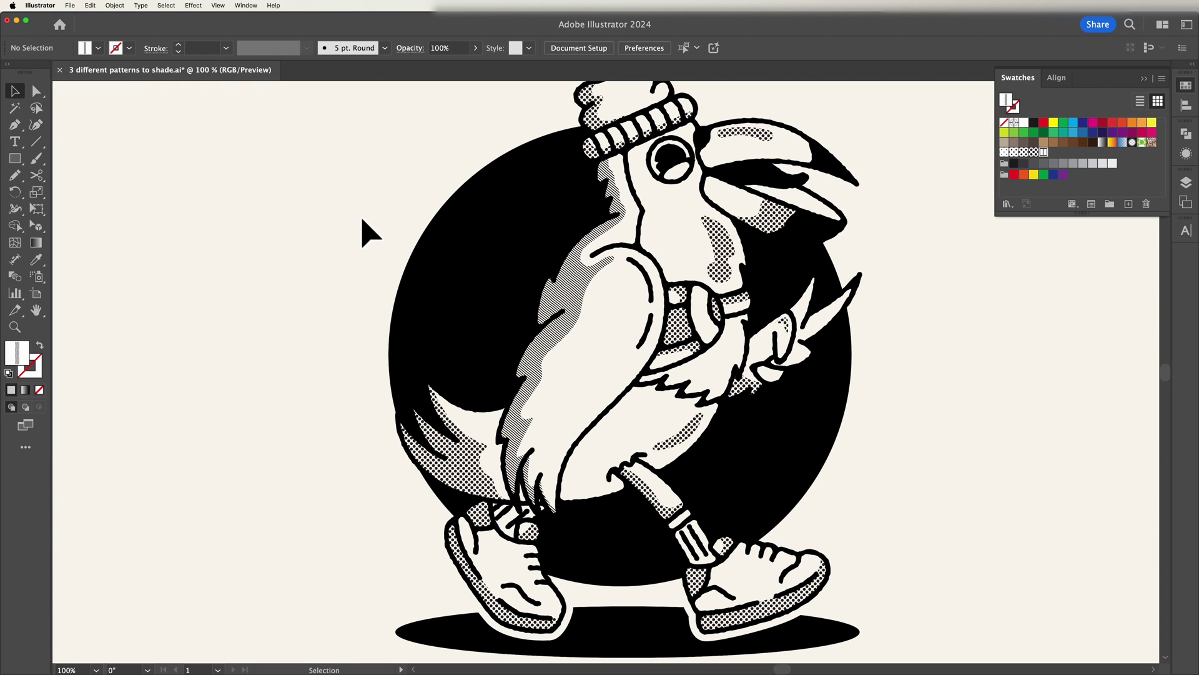
Magic-wand select all dot-filled shapes and eyedropper the back's line hatch fill onto them
key("super+minus")
scroll(371, 233, "right", 5)
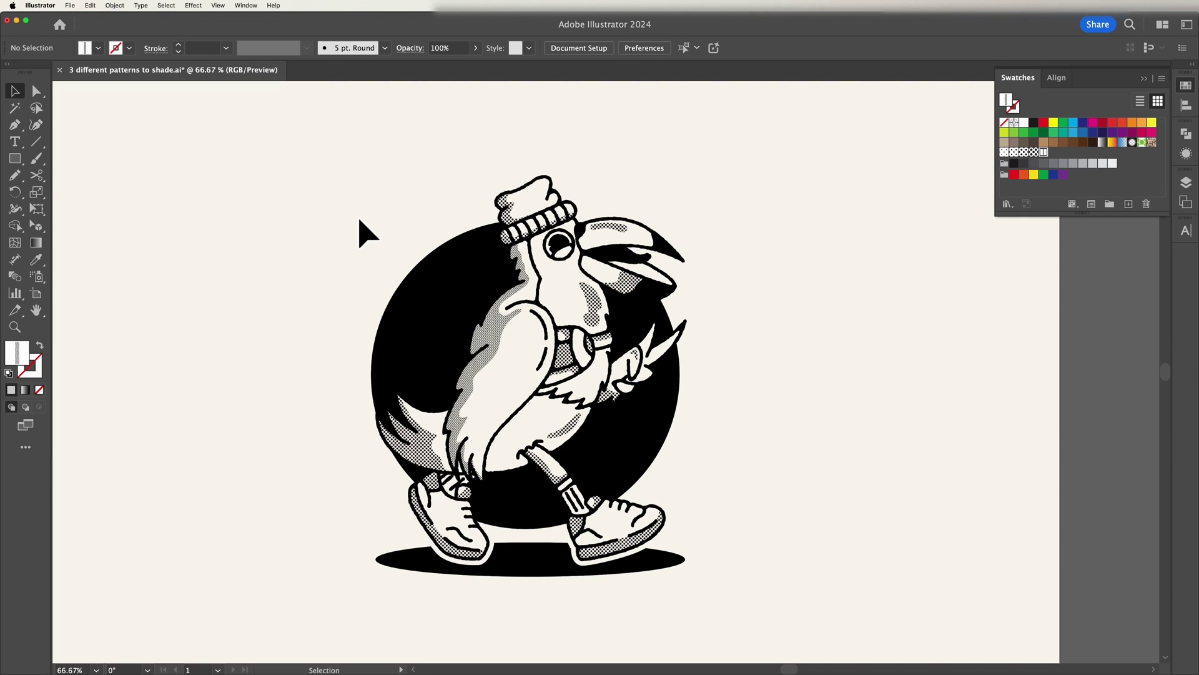
left_click(17, 110)
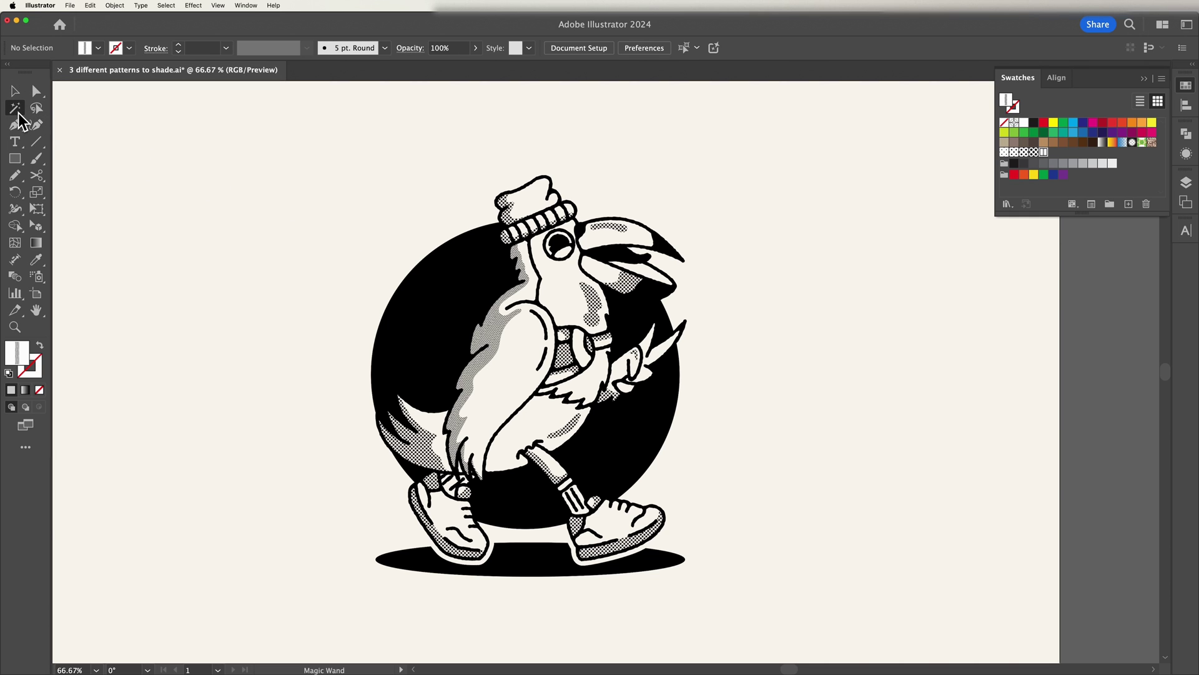
left_click(620, 232)
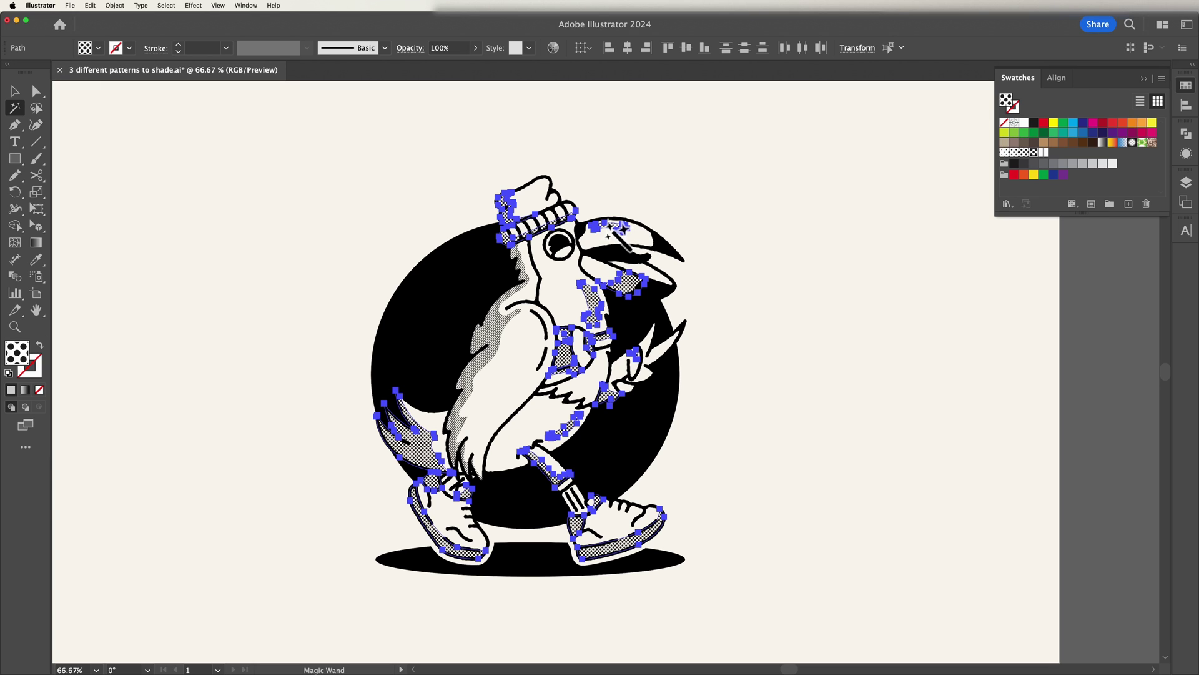
left_click(38, 260)
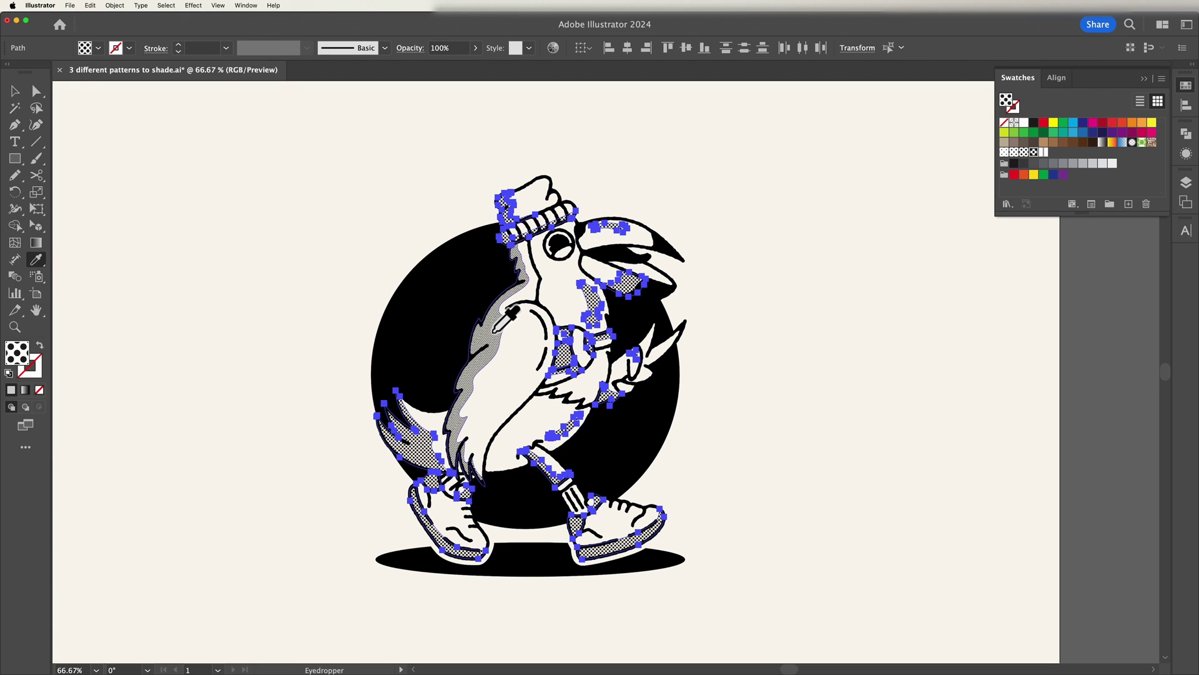
left_click(497, 329)
left_click(16, 92)
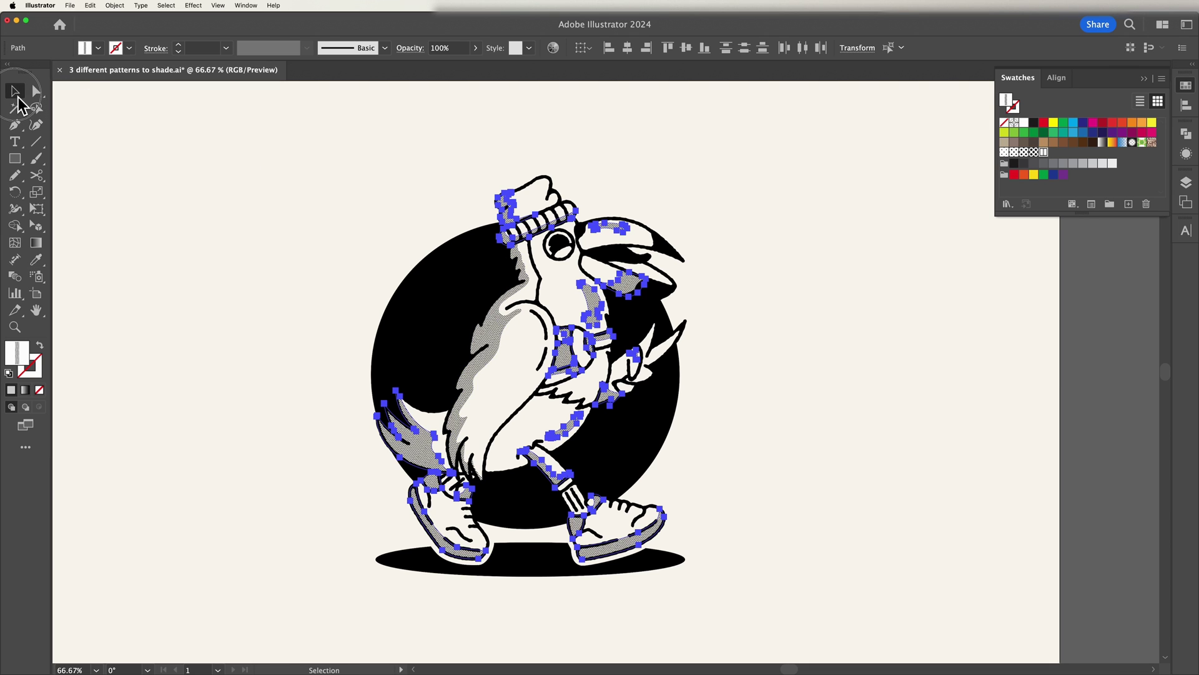
left_click(328, 260)
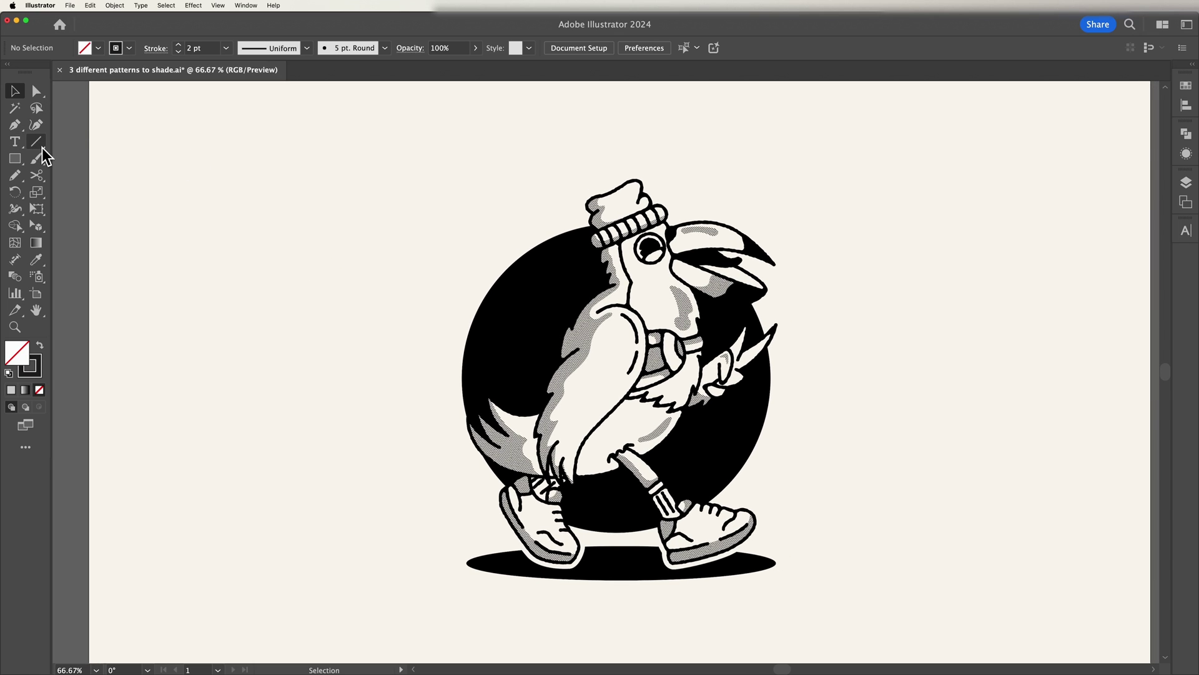
Draw a vertical straight line to the left of the bird
left_click(42, 149)
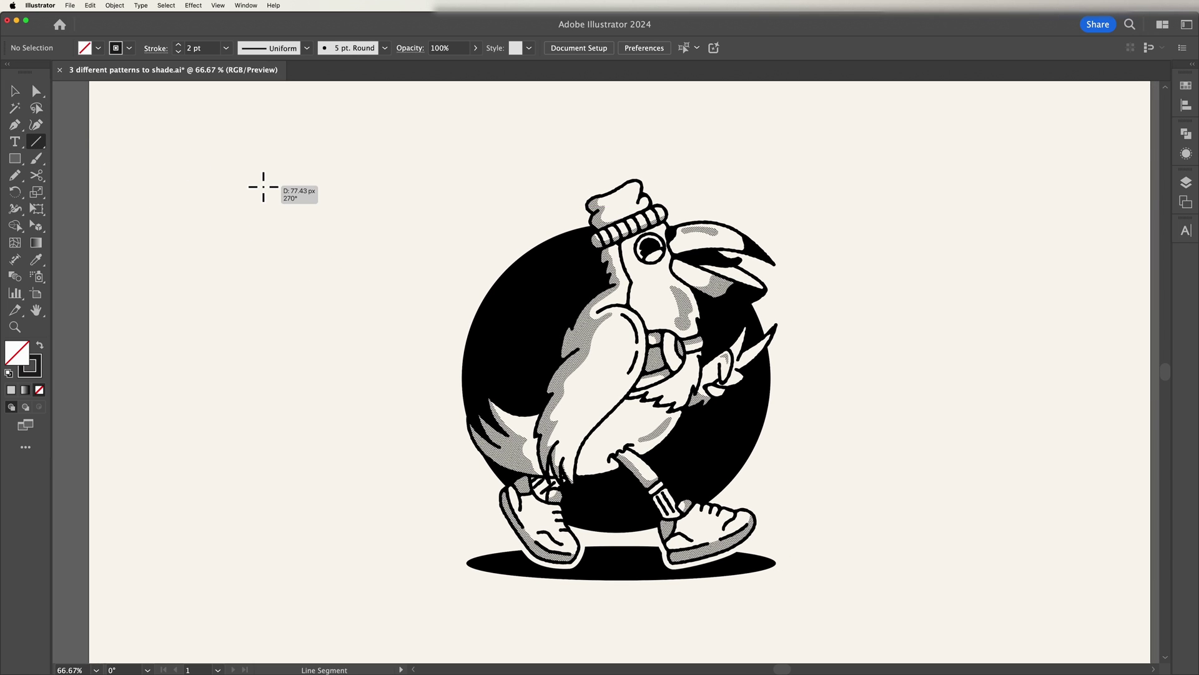
left_click_drag(262, 185, 263, 289)
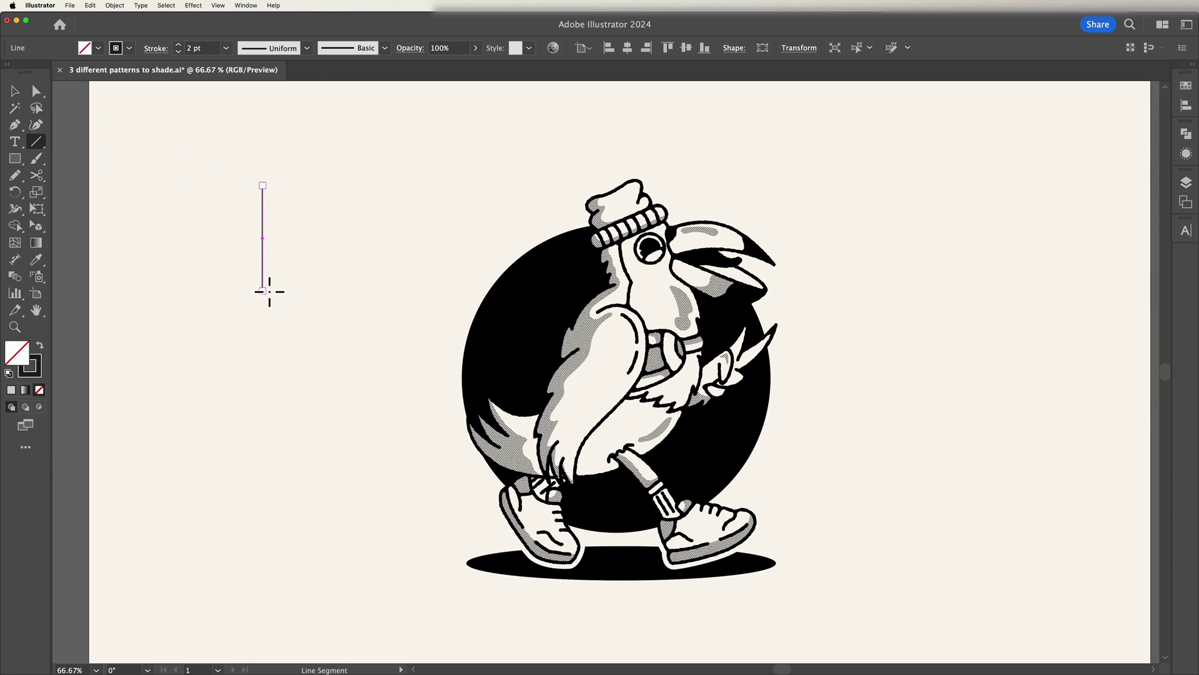
key("v")
left_click(295, 246)
left_click_drag(197, 197, 301, 233)
Apply a smooth Zig Zag effect to the line: size 4 px, 5 ridges per segment
left_click(201, 7)
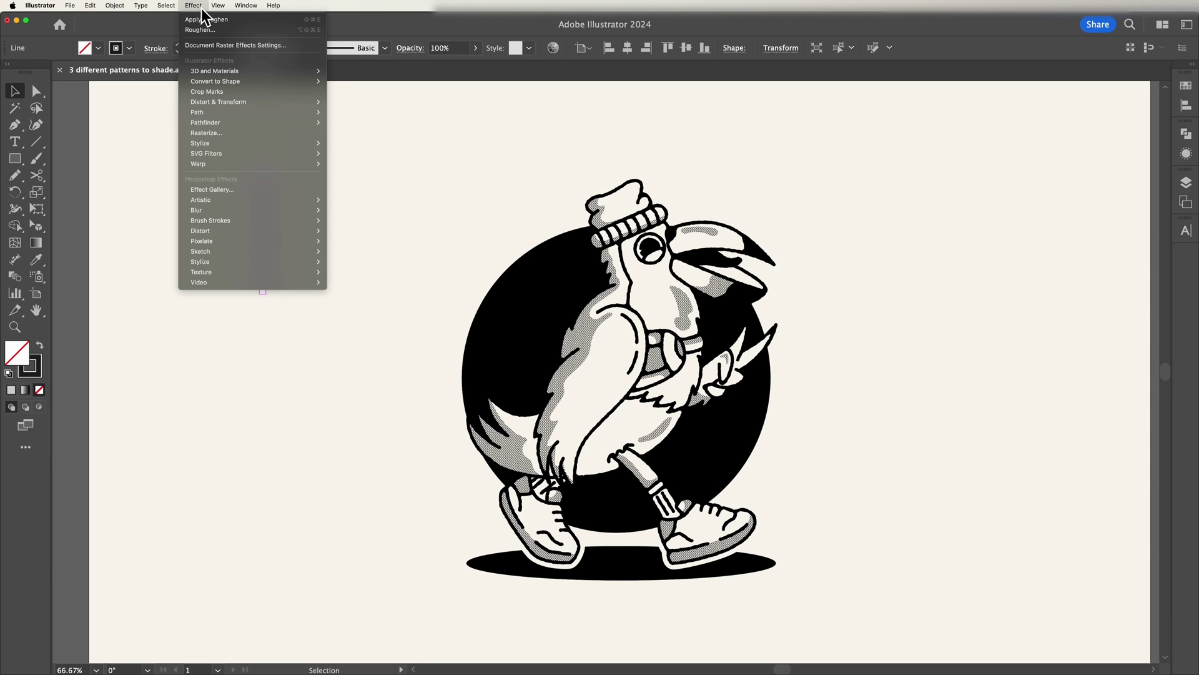
mouse_move(278, 103)
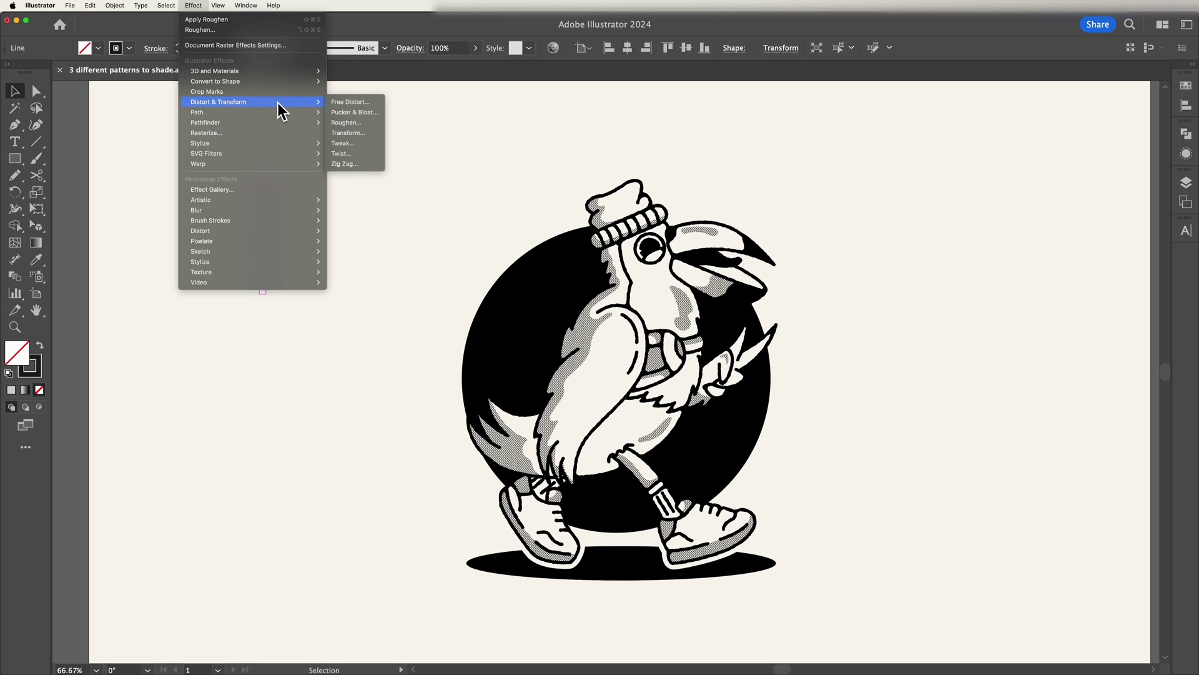
left_click(366, 165)
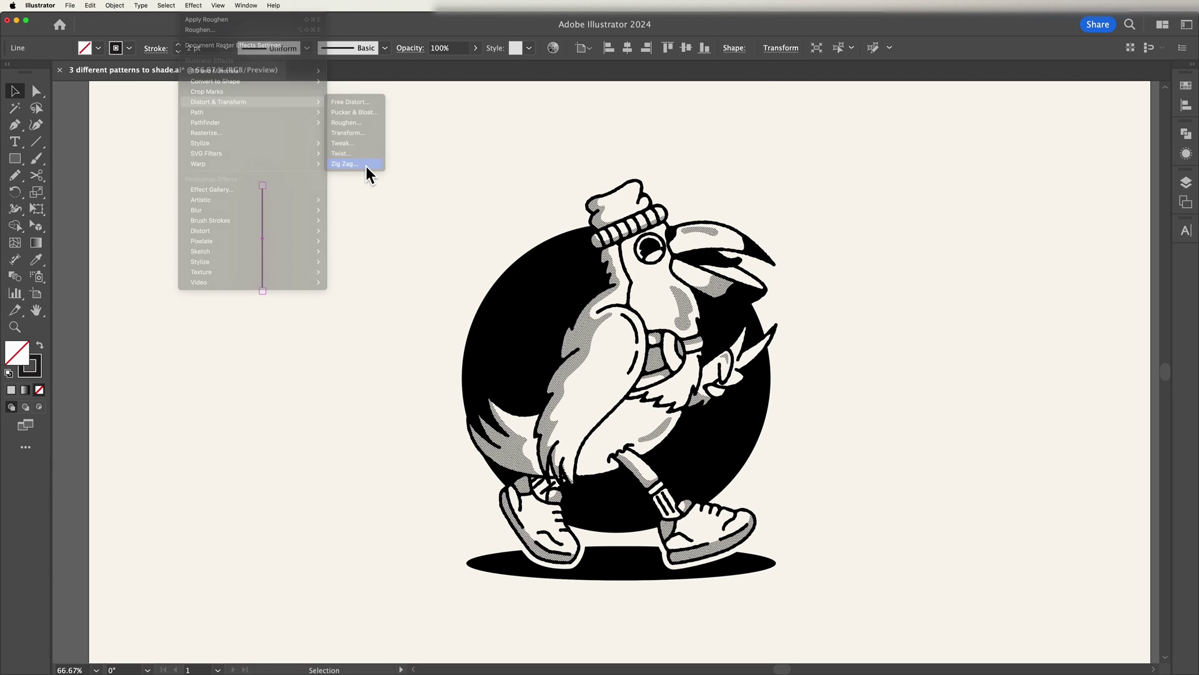
left_click_drag(701, 223, 410, 132)
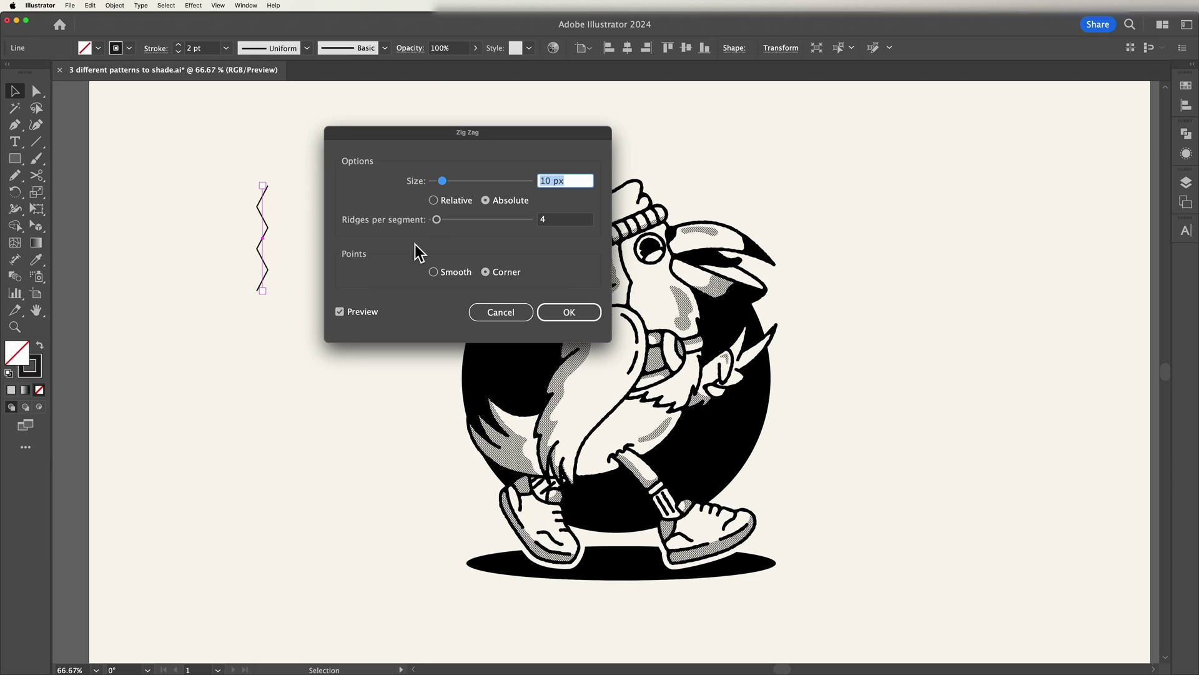
left_click(434, 272)
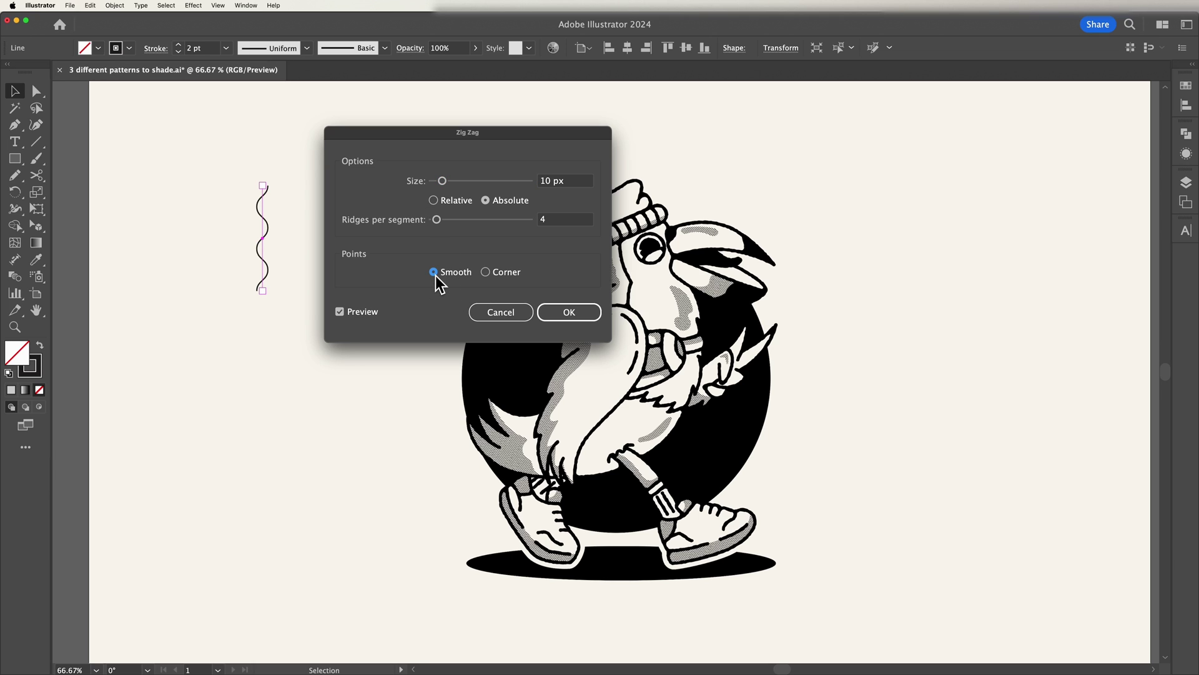
left_click(552, 186)
key("Down")
key("Down")
key("Down")
key("Down")
key("Down")
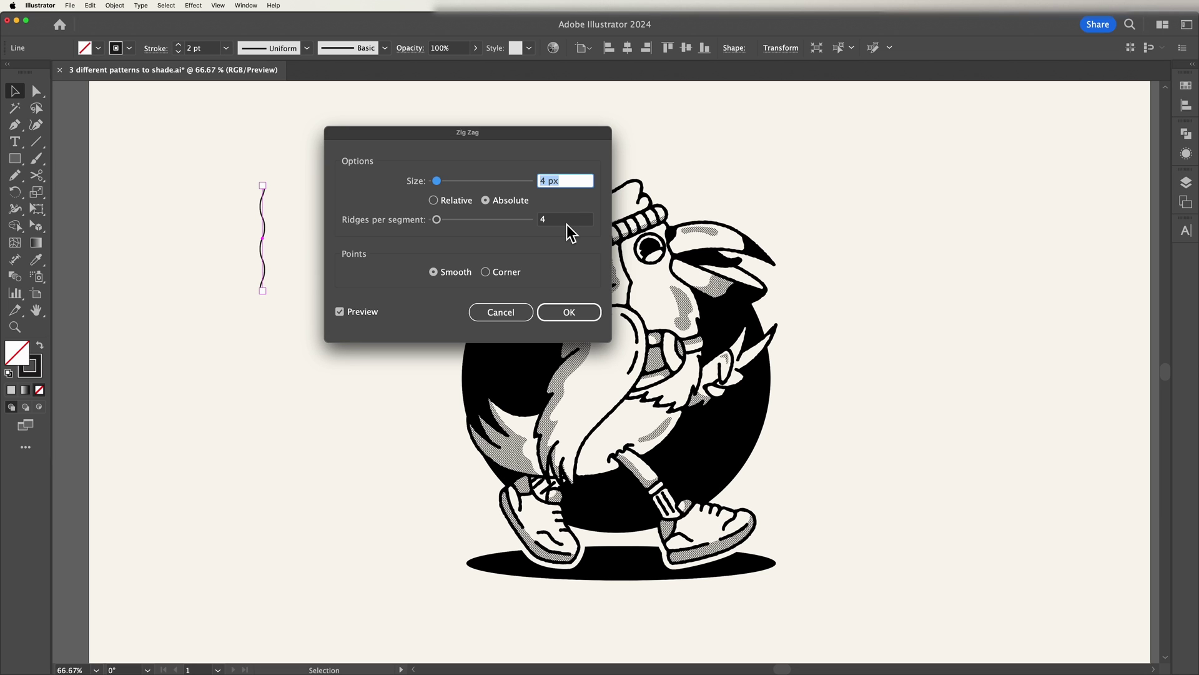
left_click(567, 222)
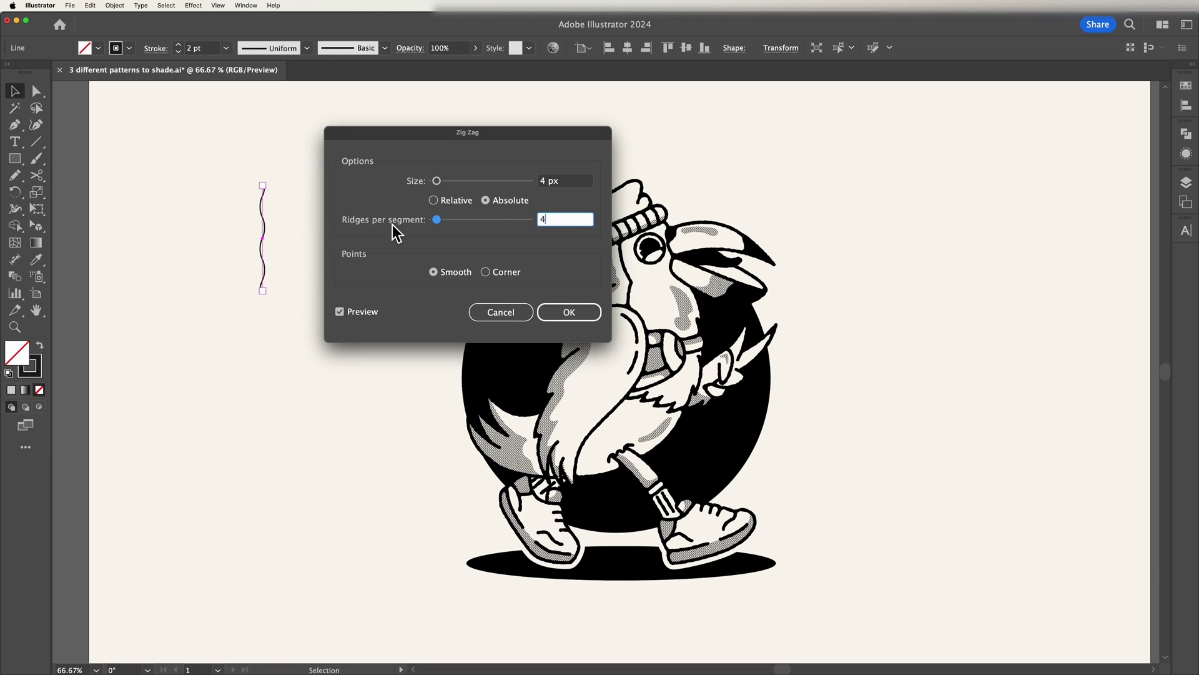
key("Up")
left_click(571, 315)
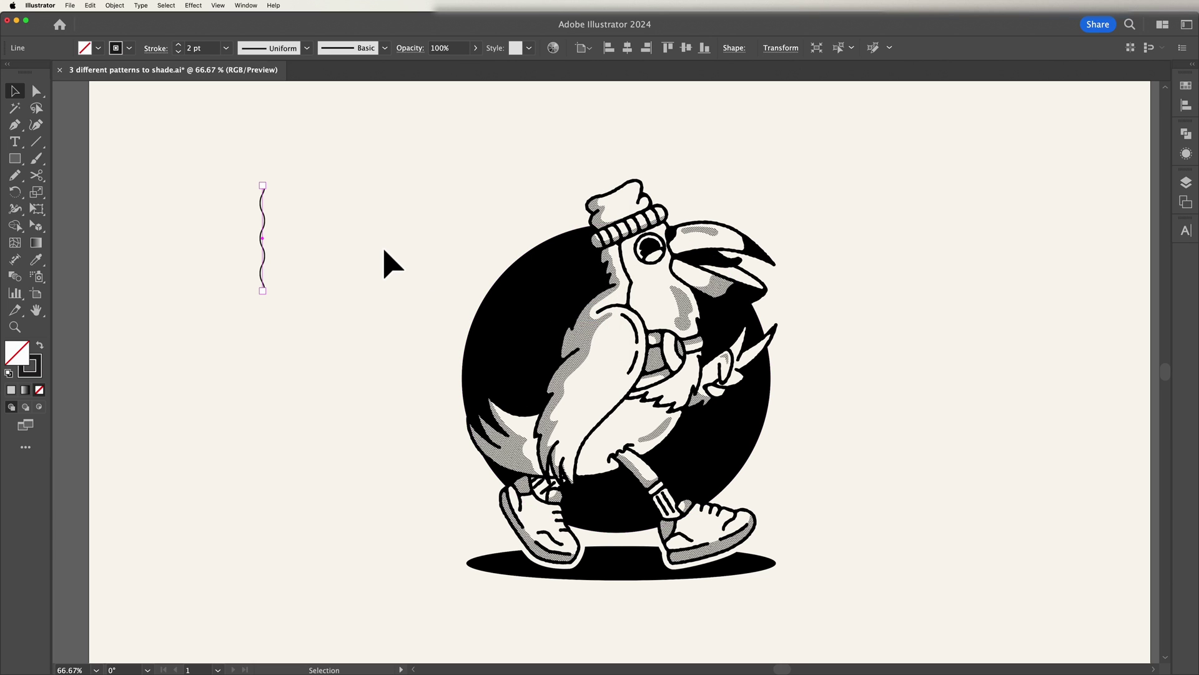
Expand the wave effect's appearance into a plain path
left_click(111, 6)
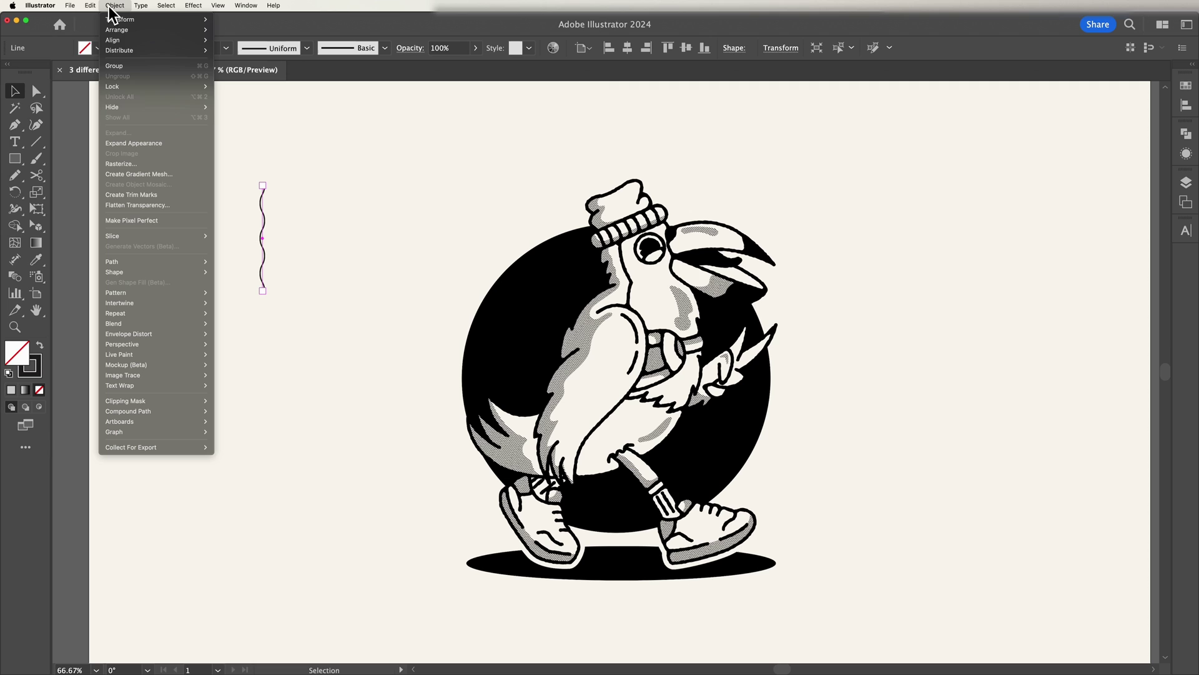
left_click(156, 143)
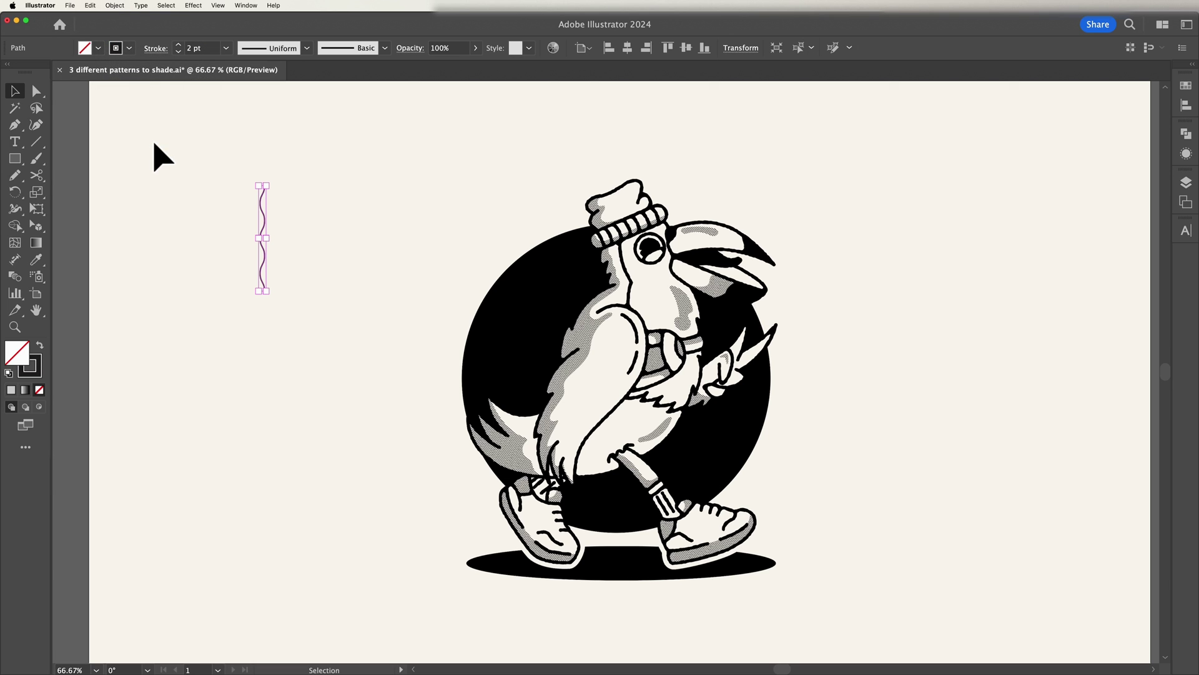
left_click(320, 217)
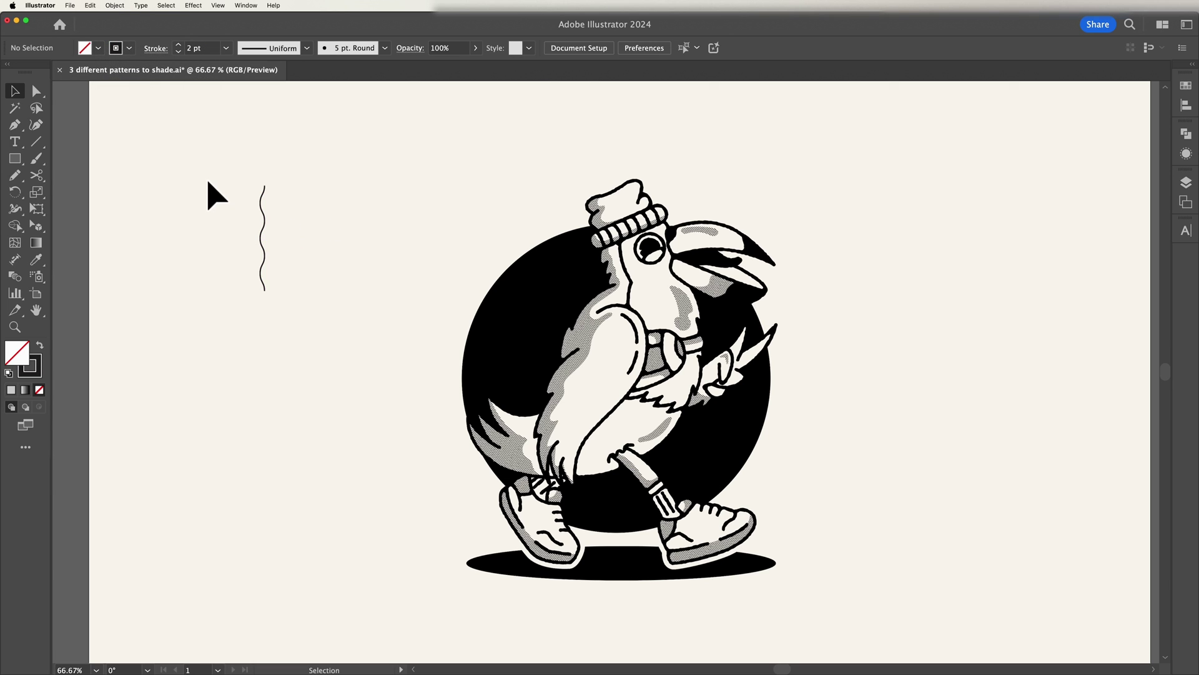
Make New Pattern 2 from the expanded wavy line
left_click_drag(209, 184, 289, 265)
left_click(114, 6)
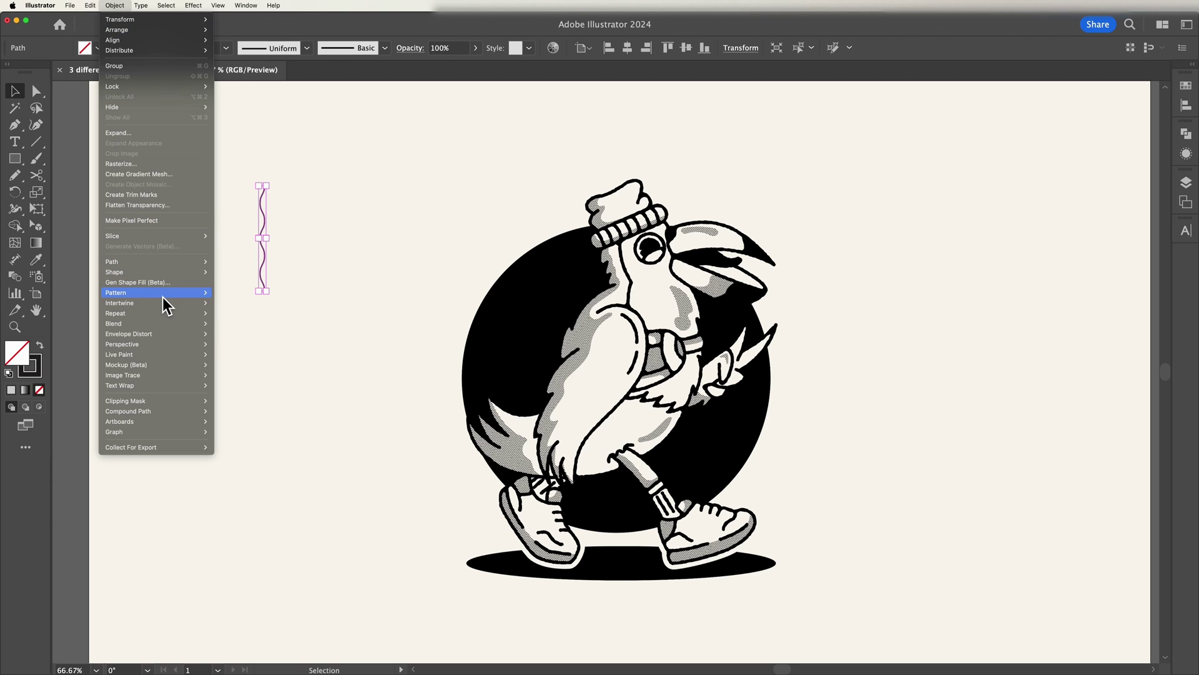
mouse_move(163, 298)
left_click(256, 299)
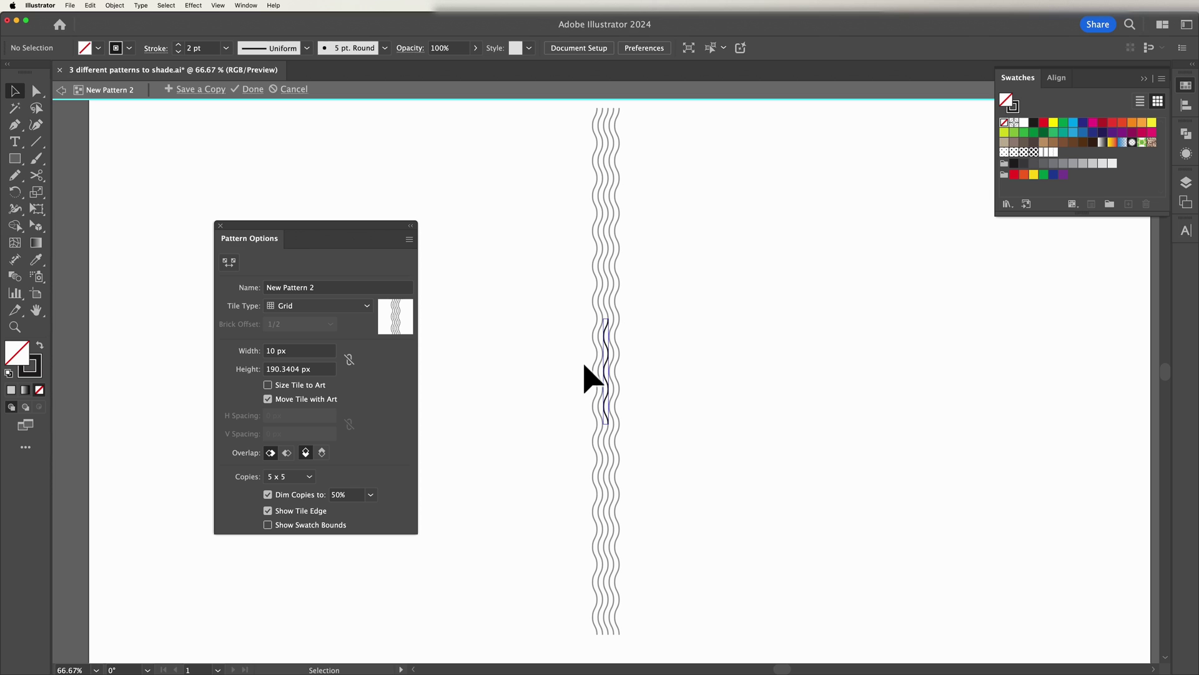
Save New Pattern 2 and fill the bird's back shading with it
left_click(252, 89)
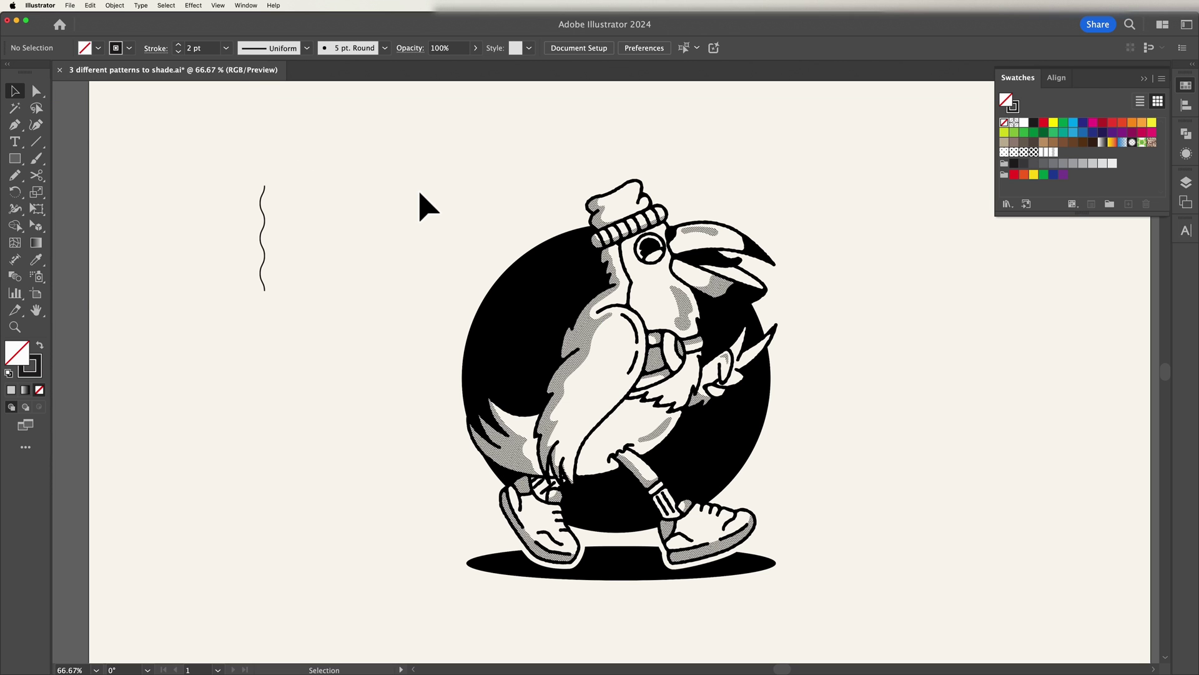
scroll(419, 206, "right", 2)
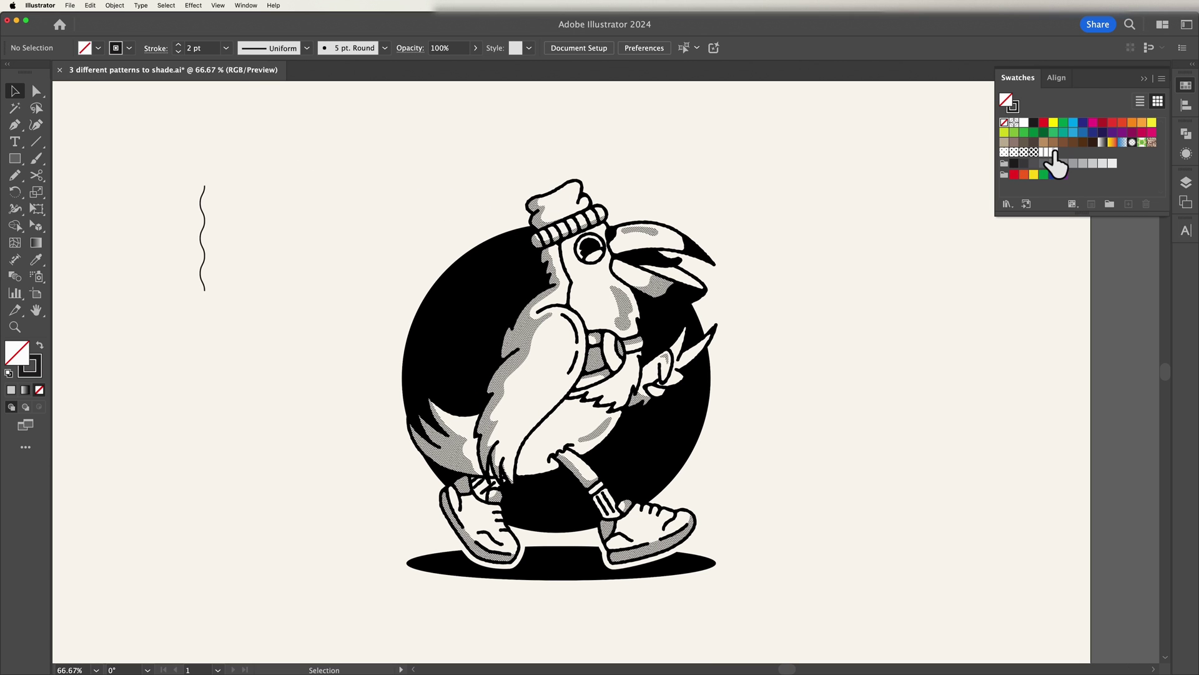
key("z")
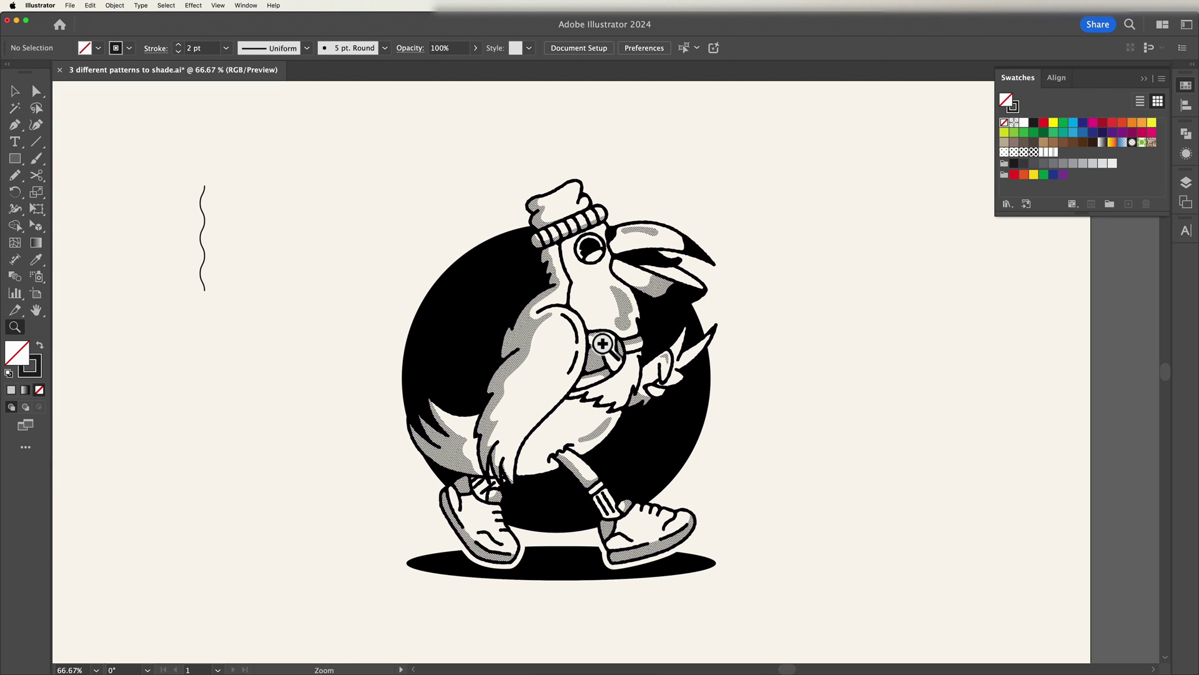
left_click_drag(603, 344, 676, 326)
key("v")
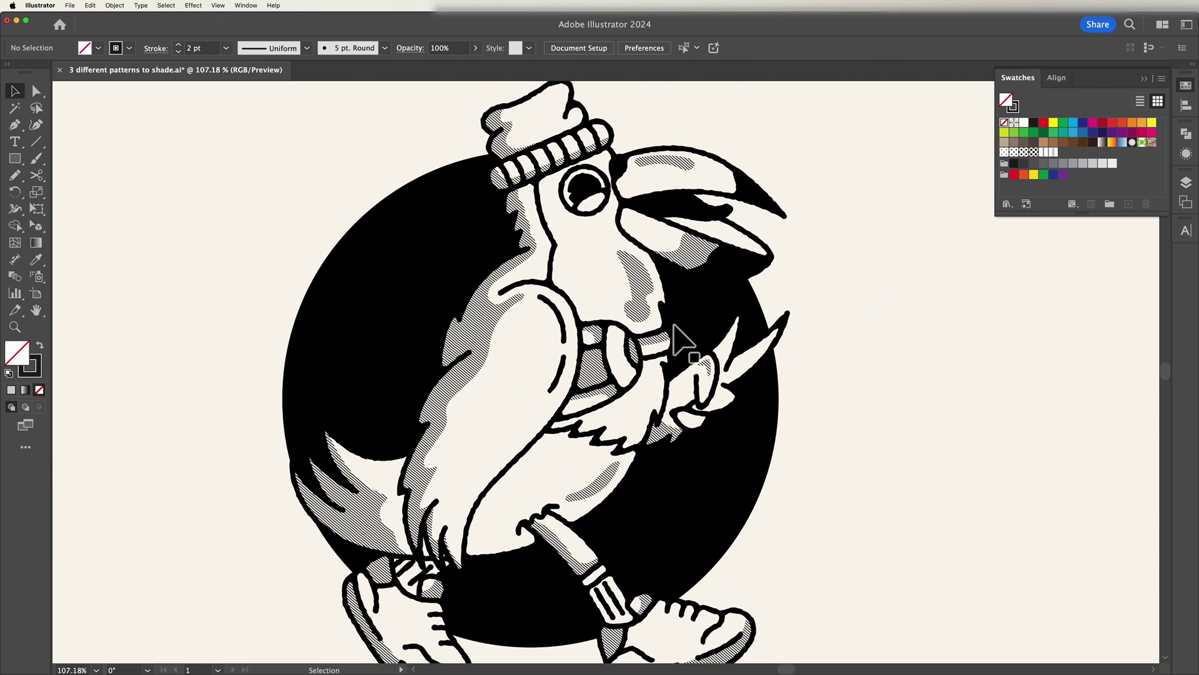
left_click(497, 340)
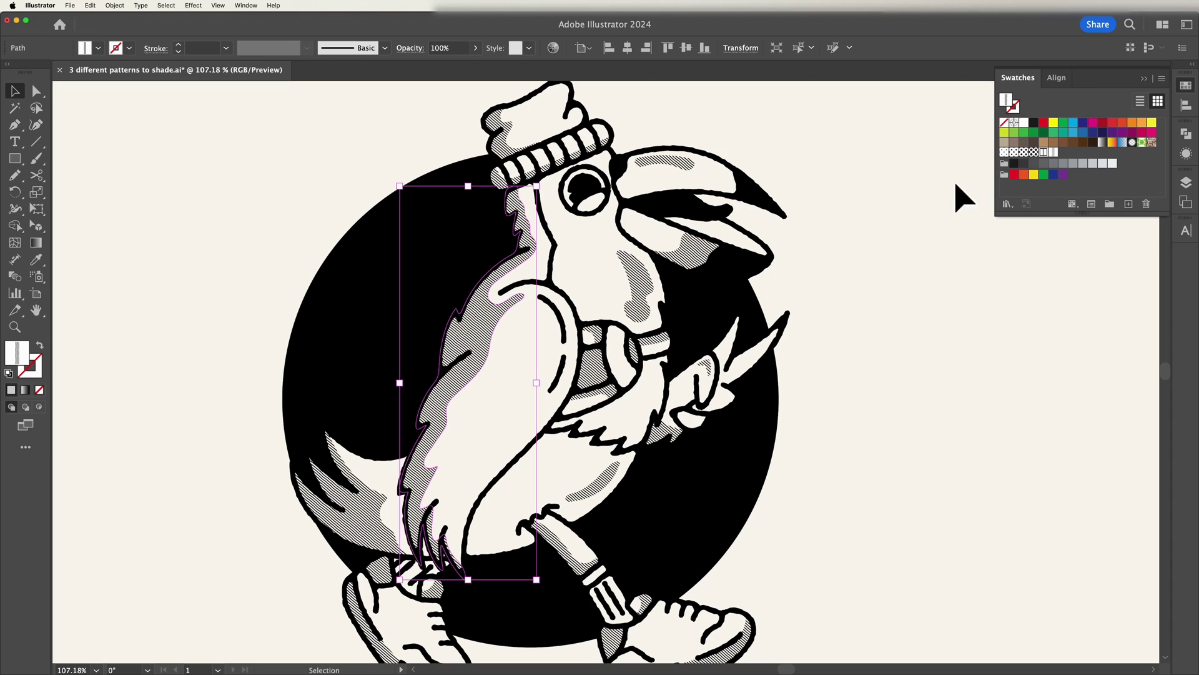
left_click(1054, 152)
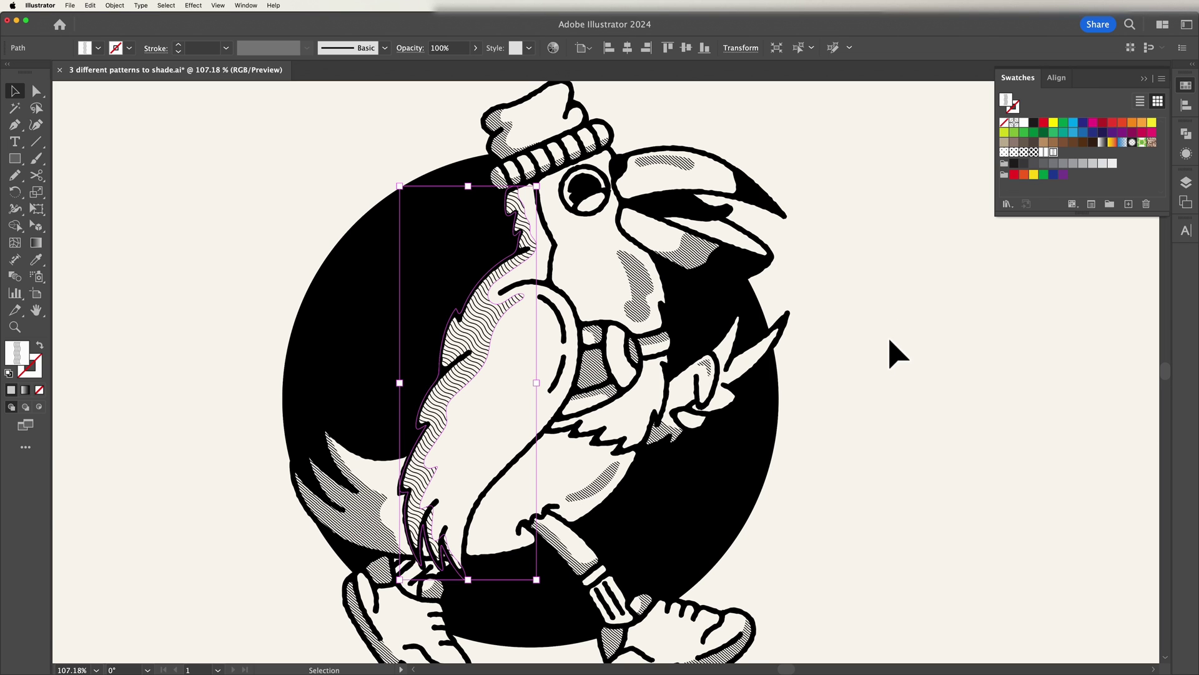
left_click(897, 354)
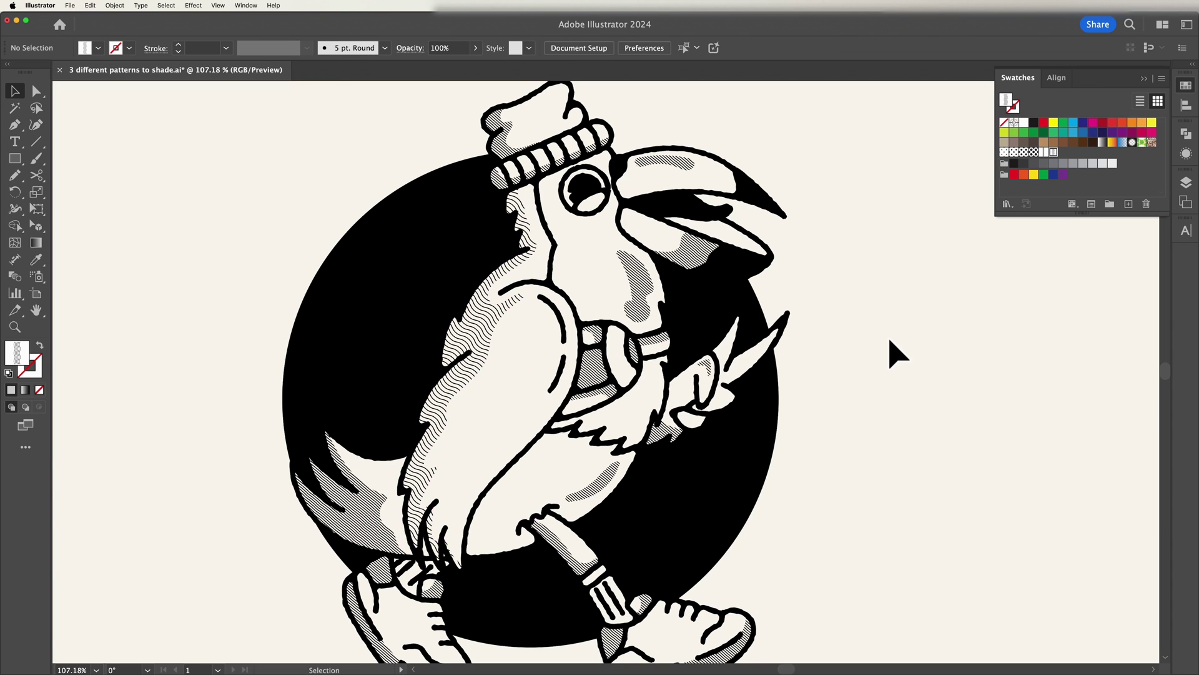
Magic-wand select all grey-hatch shapes and refill them with the new wavy pattern
left_click(15, 109)
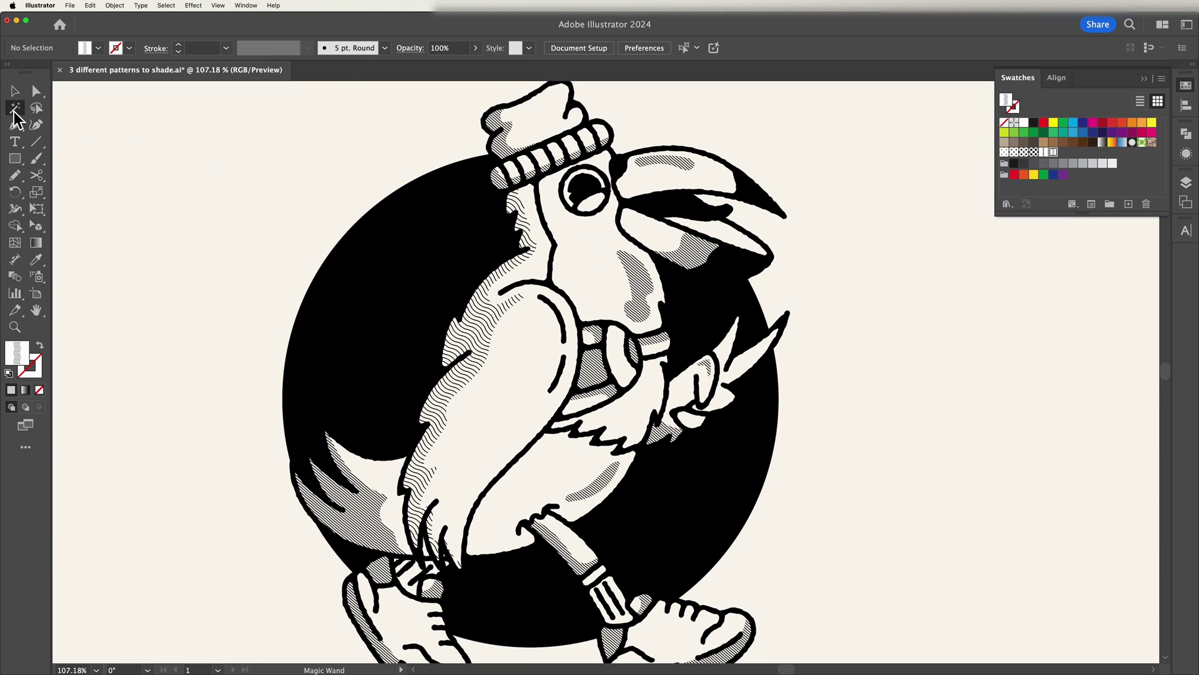
left_click(631, 273)
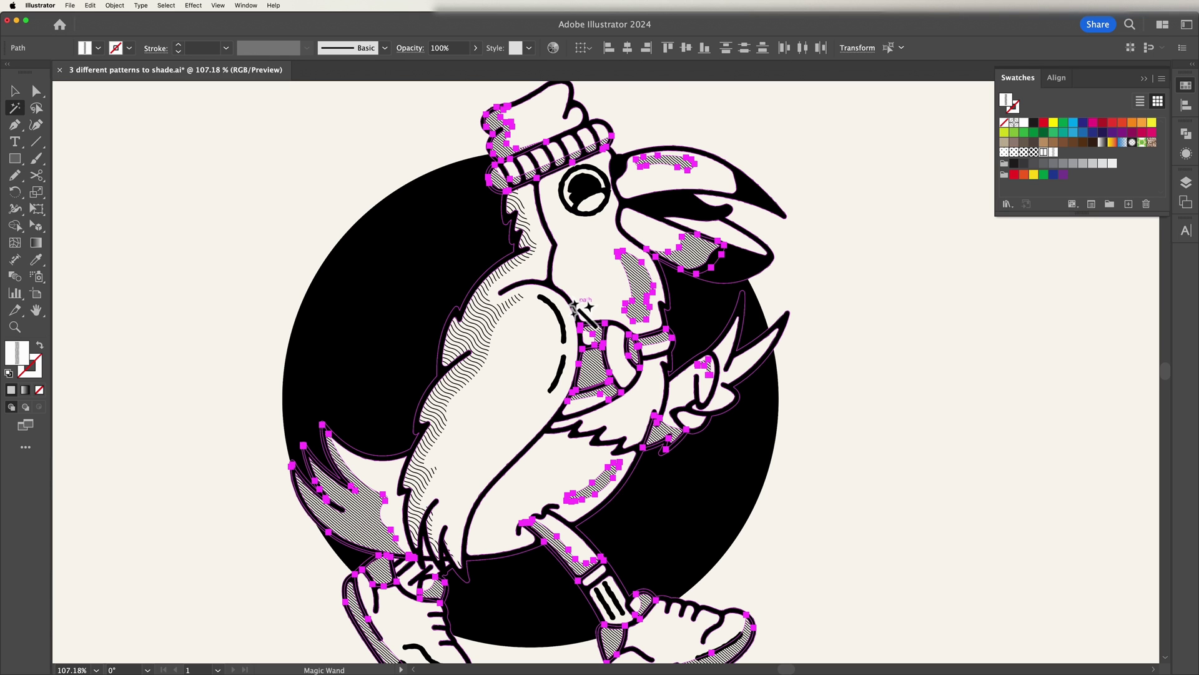
left_click(1055, 153)
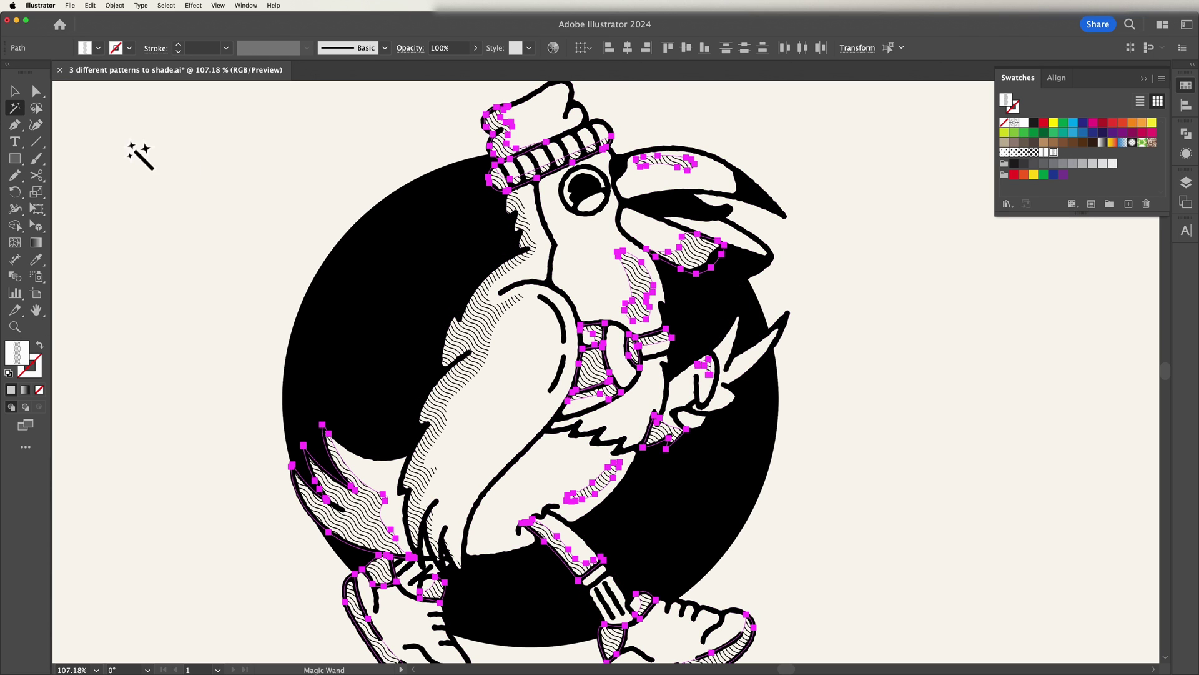
left_click(15, 91)
left_click(937, 407)
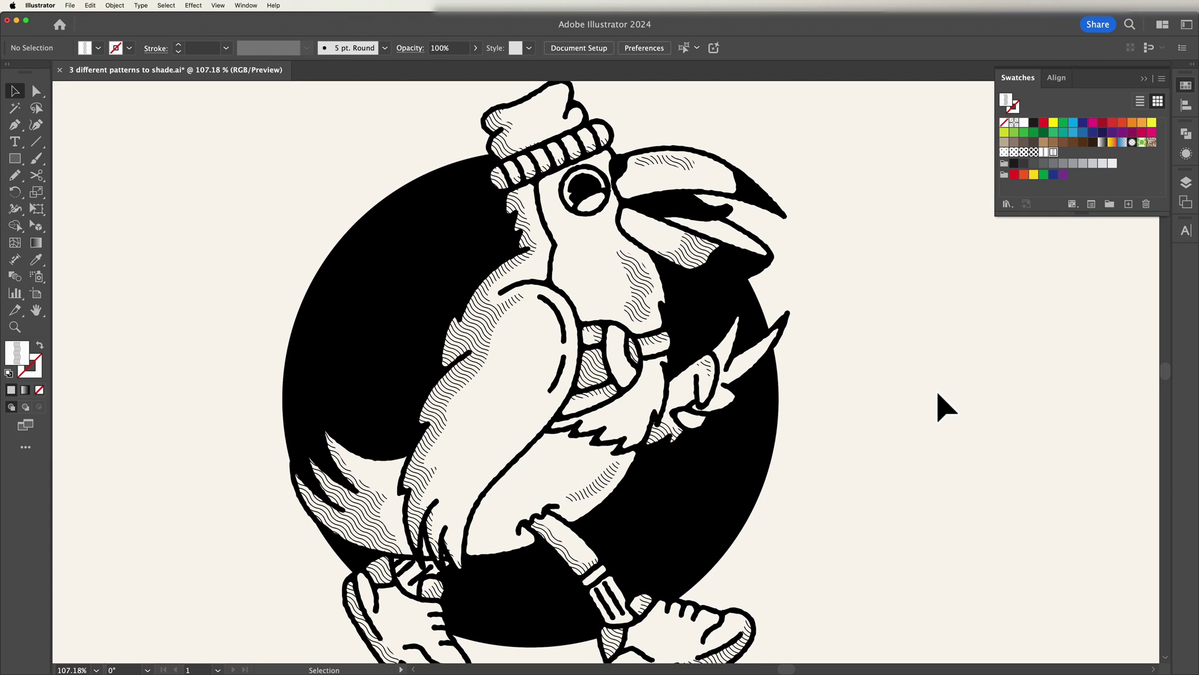
Recolor the left bird's black to dark green (H101 S85 B24) with Recolor Artwork
key("super+minus")
key("super+minus")
key("super+minus")
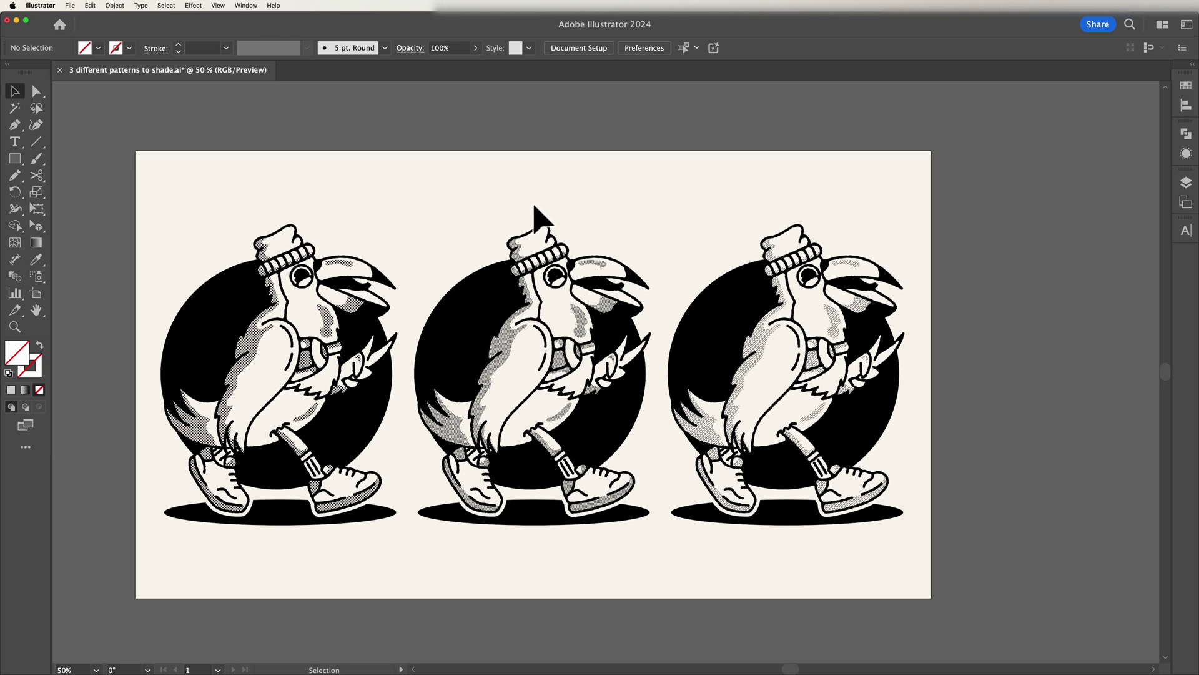
left_click(250, 326)
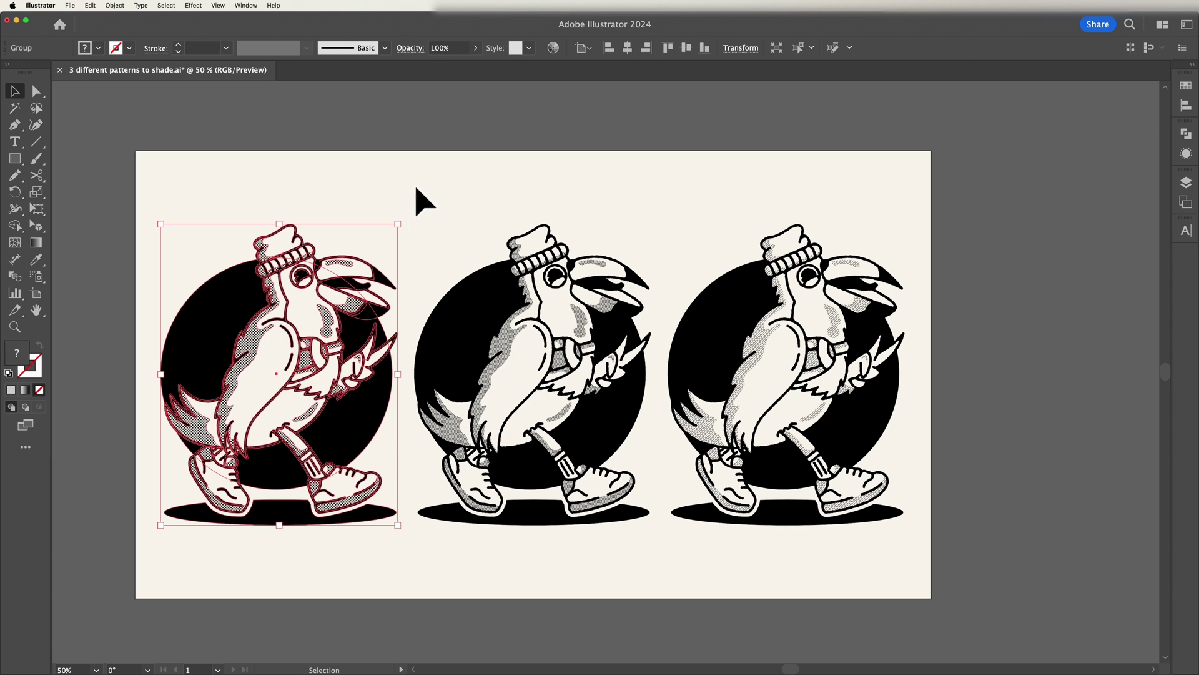
left_click(421, 199)
left_click(370, 323)
left_click(91, 6)
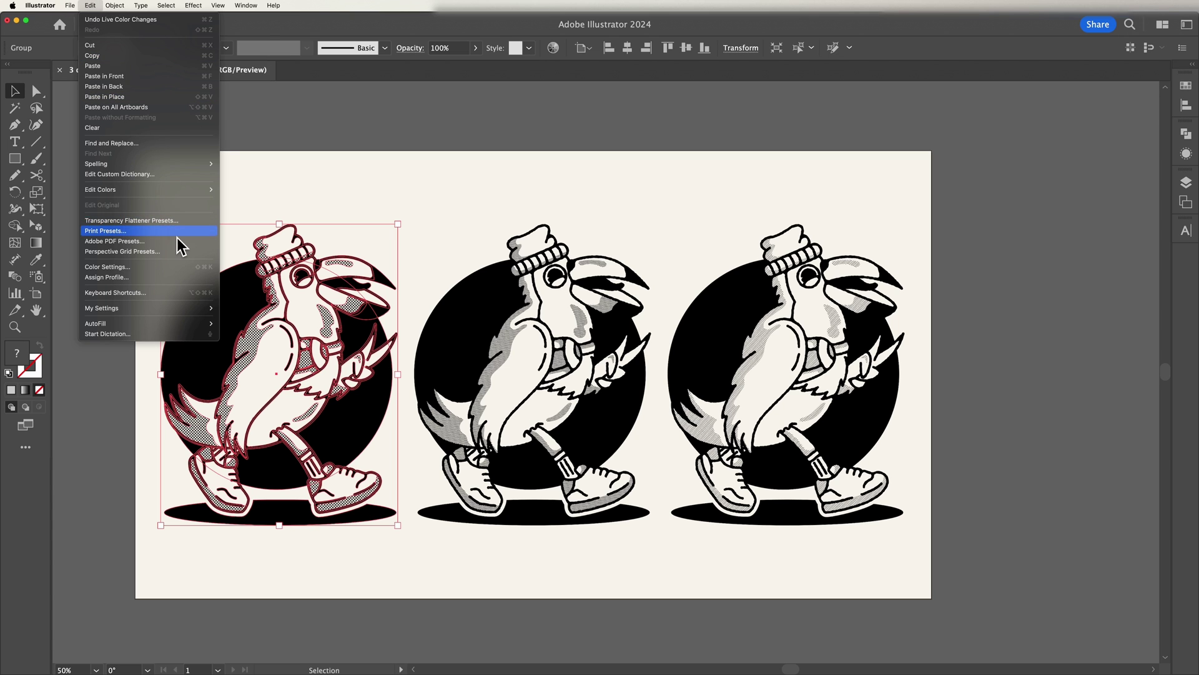
mouse_move(174, 192)
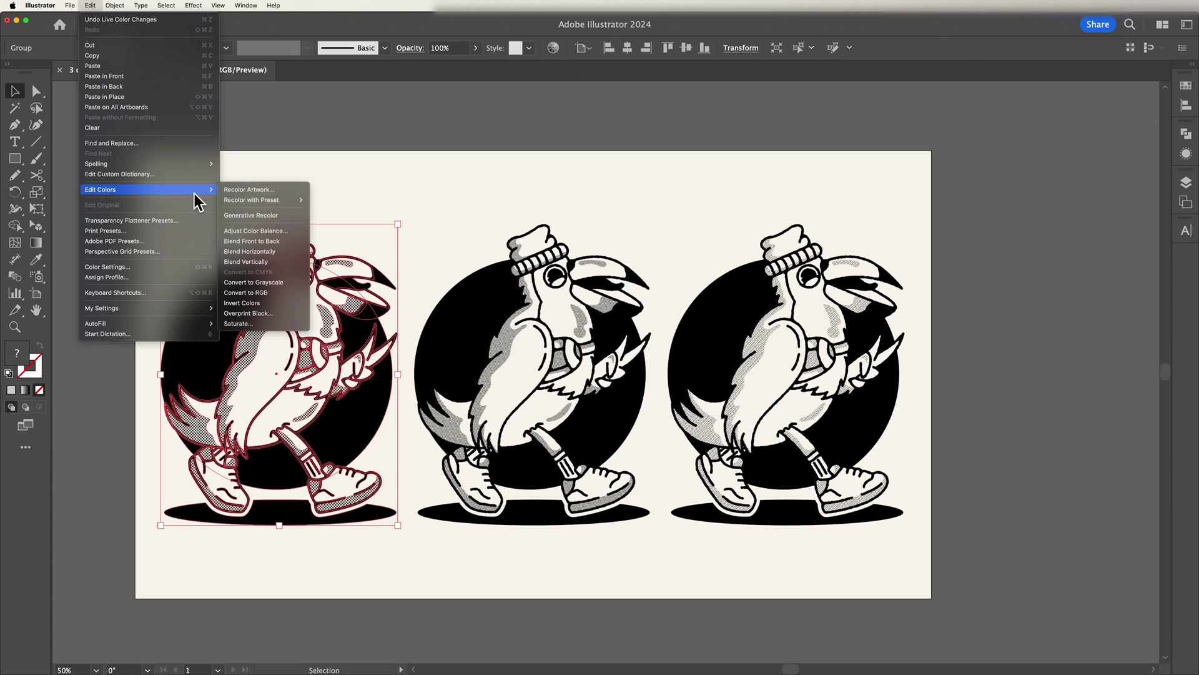
left_click(276, 191)
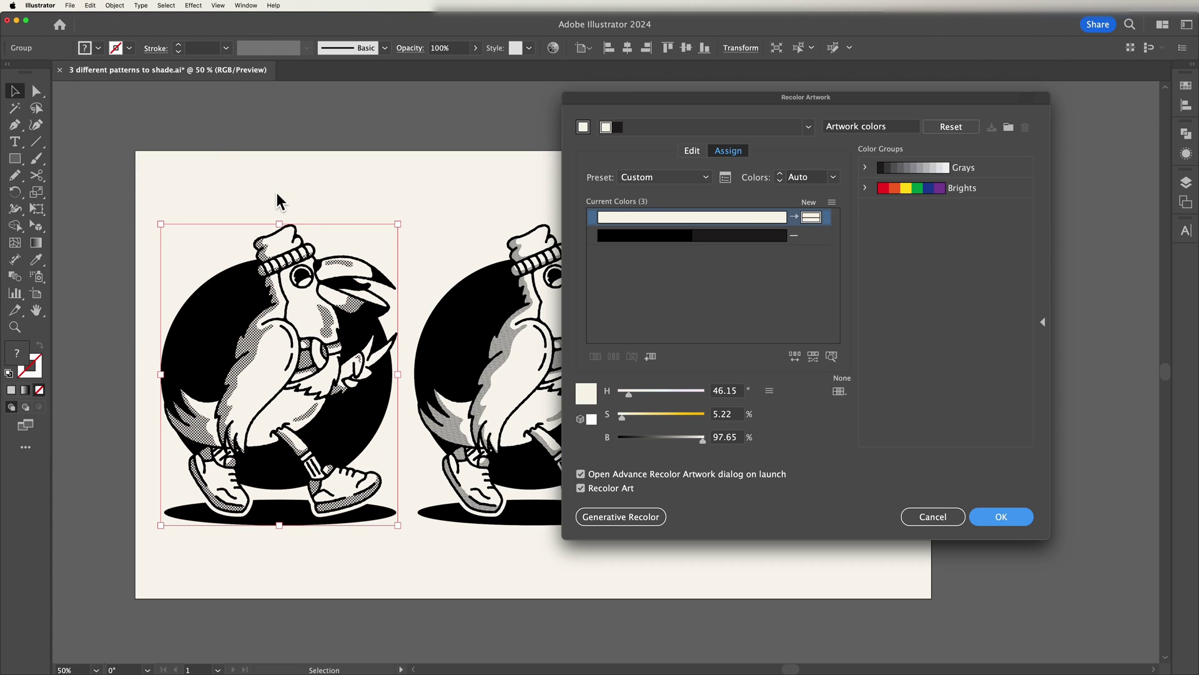
double_click(815, 235)
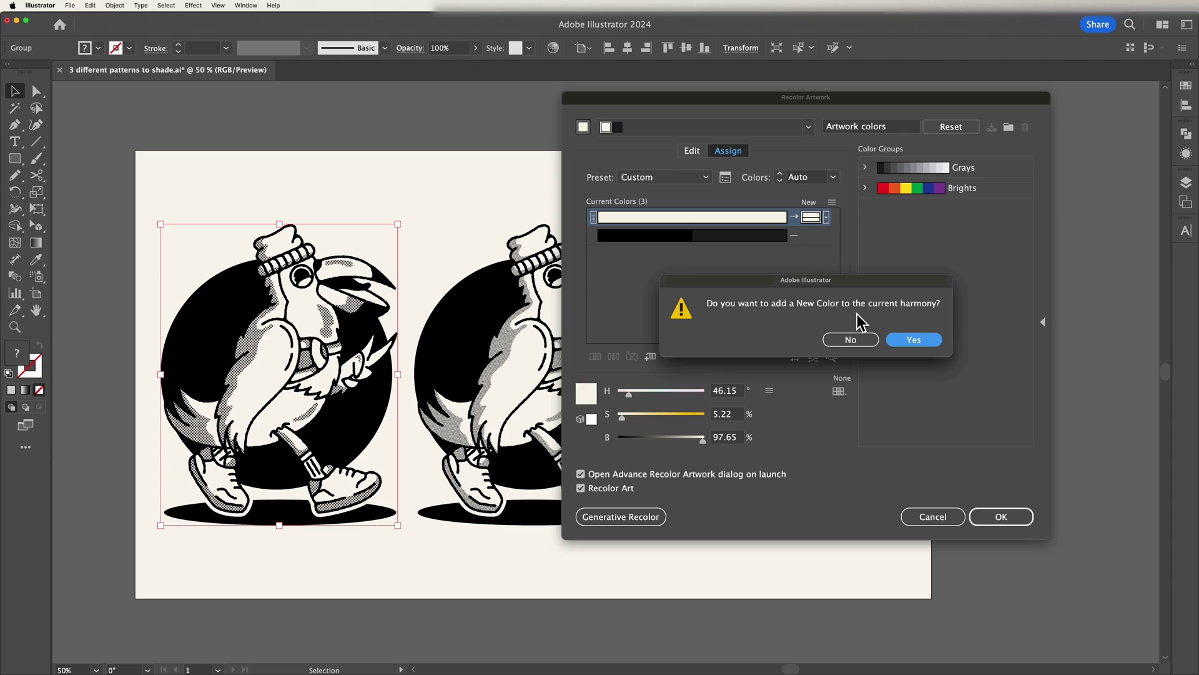
left_click(914, 340)
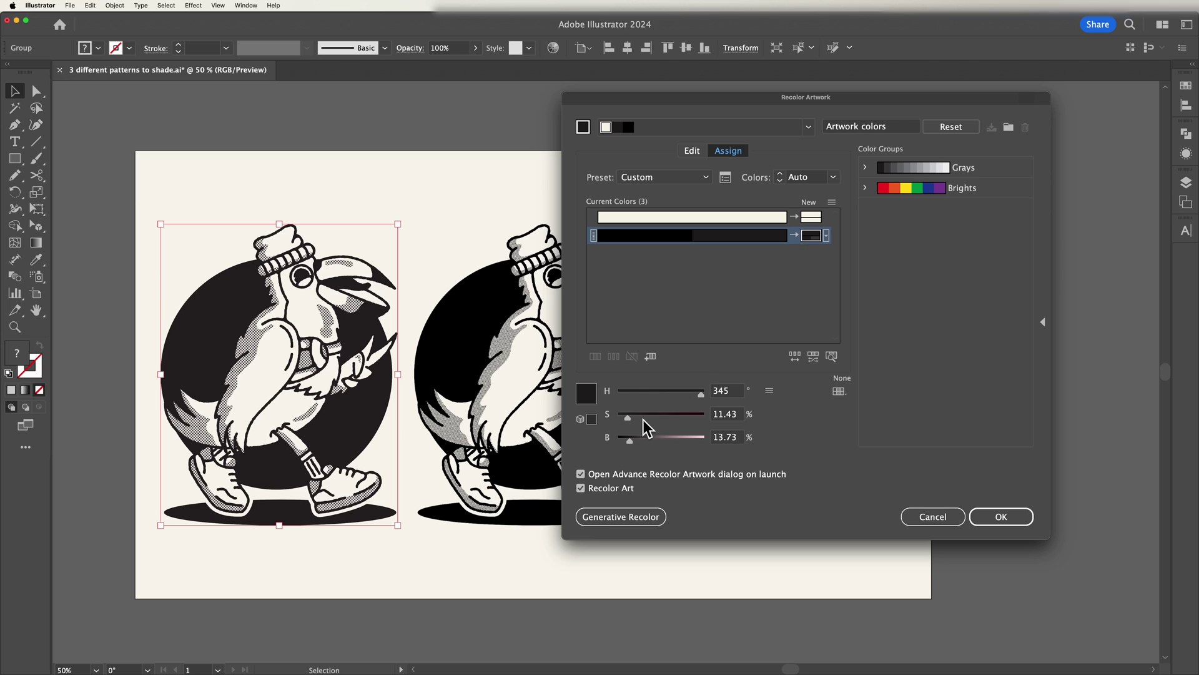
left_click_drag(628, 437, 643, 397)
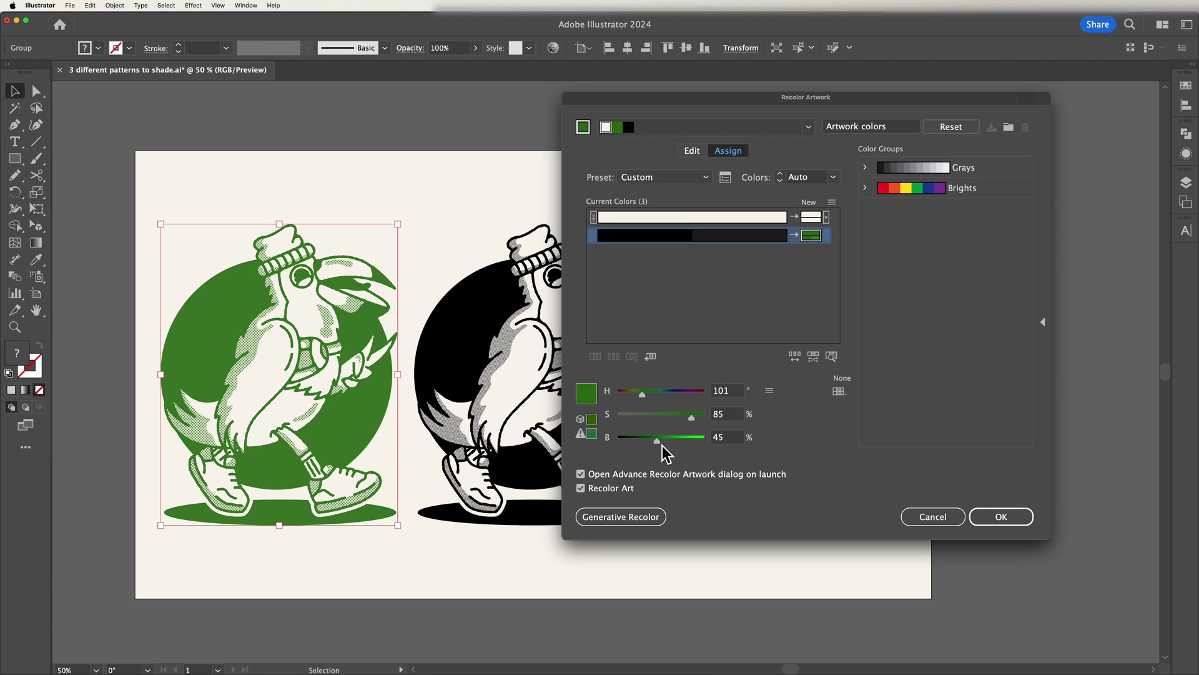
left_click_drag(663, 444, 643, 445)
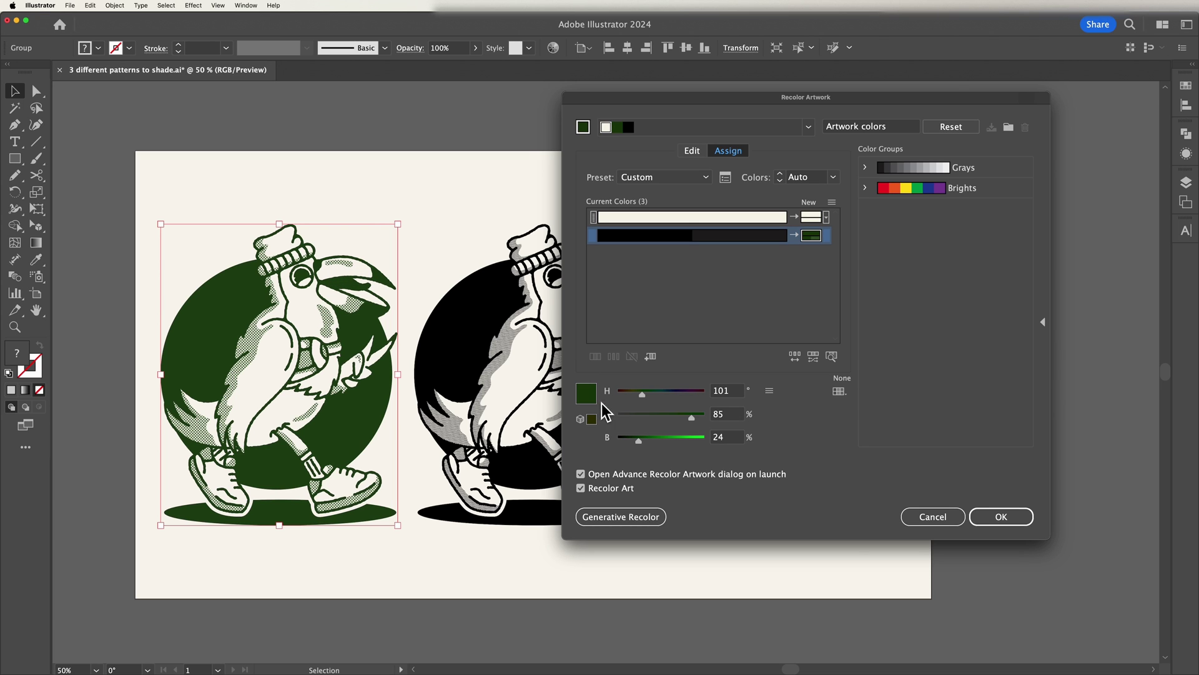
left_click(1001, 519)
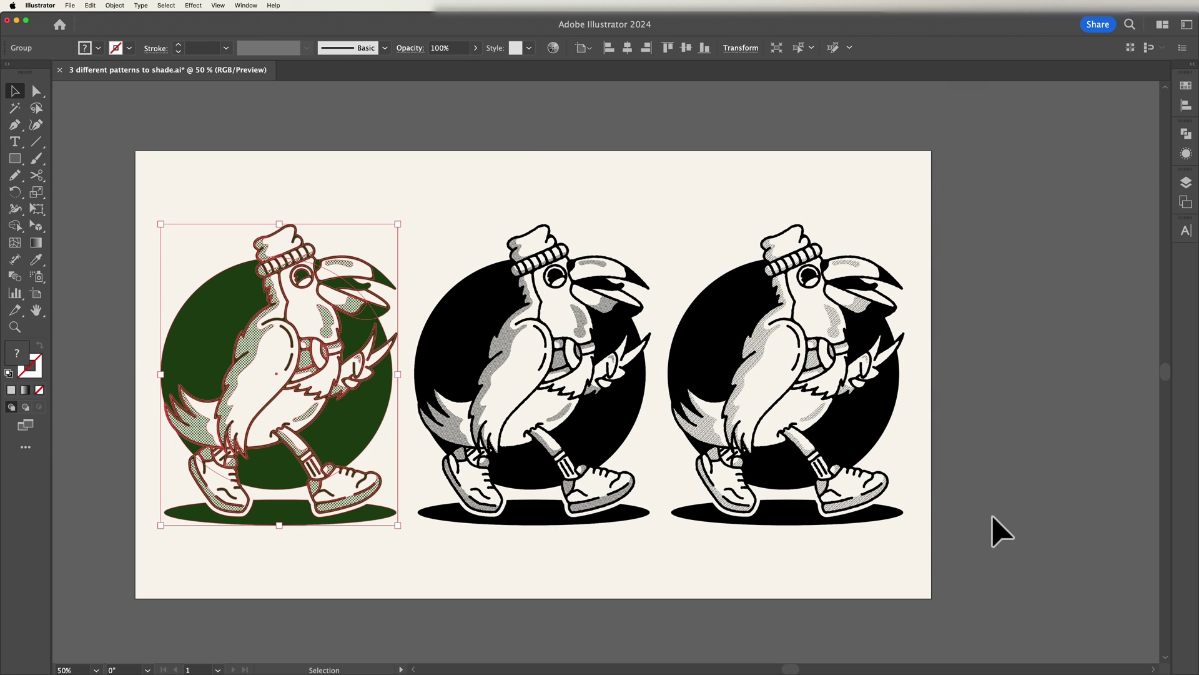
Enlarge the Swatches panel and drag a pattern swatch onto the green bird
left_click(1188, 92)
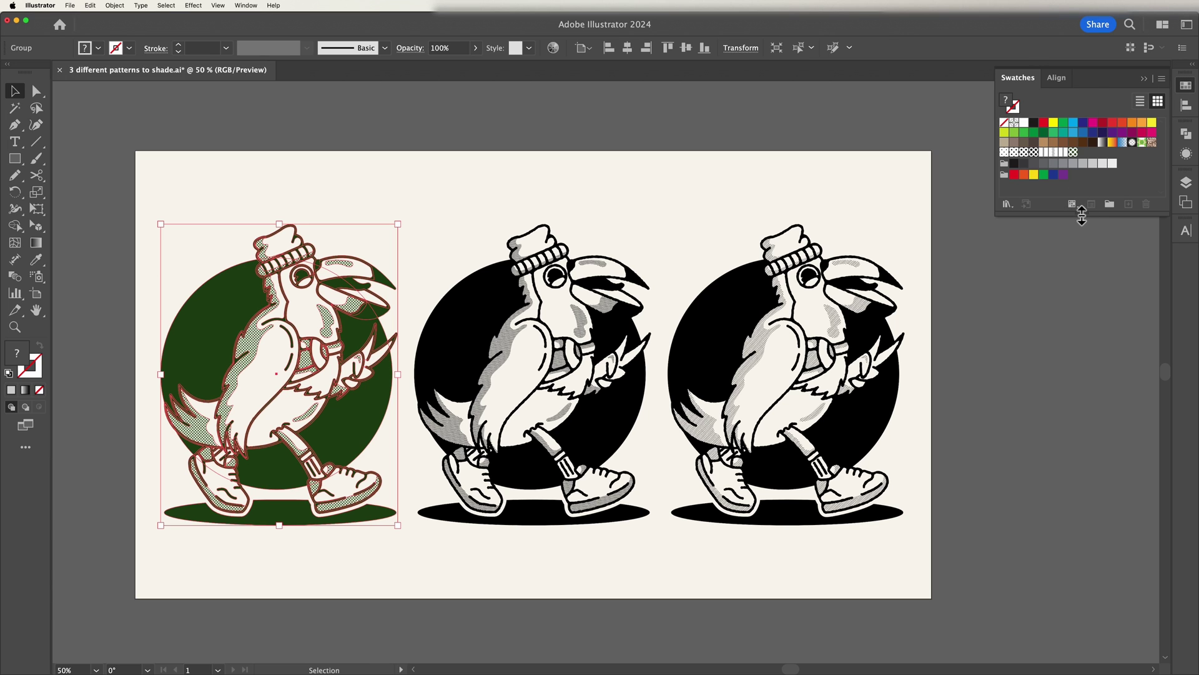
left_click_drag(1082, 216, 1081, 269)
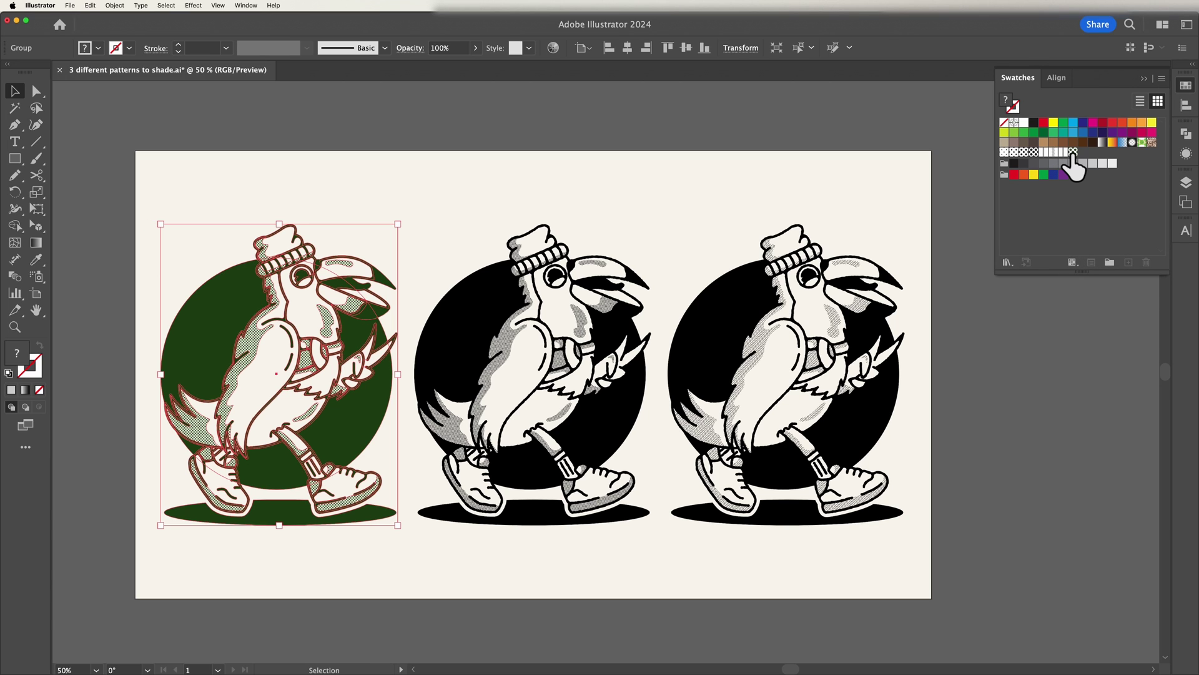
left_click_drag(1074, 164, 331, 347)
Select the middle bird and add a new replacement colour for its black in Recolor Artwork
left_click(431, 200)
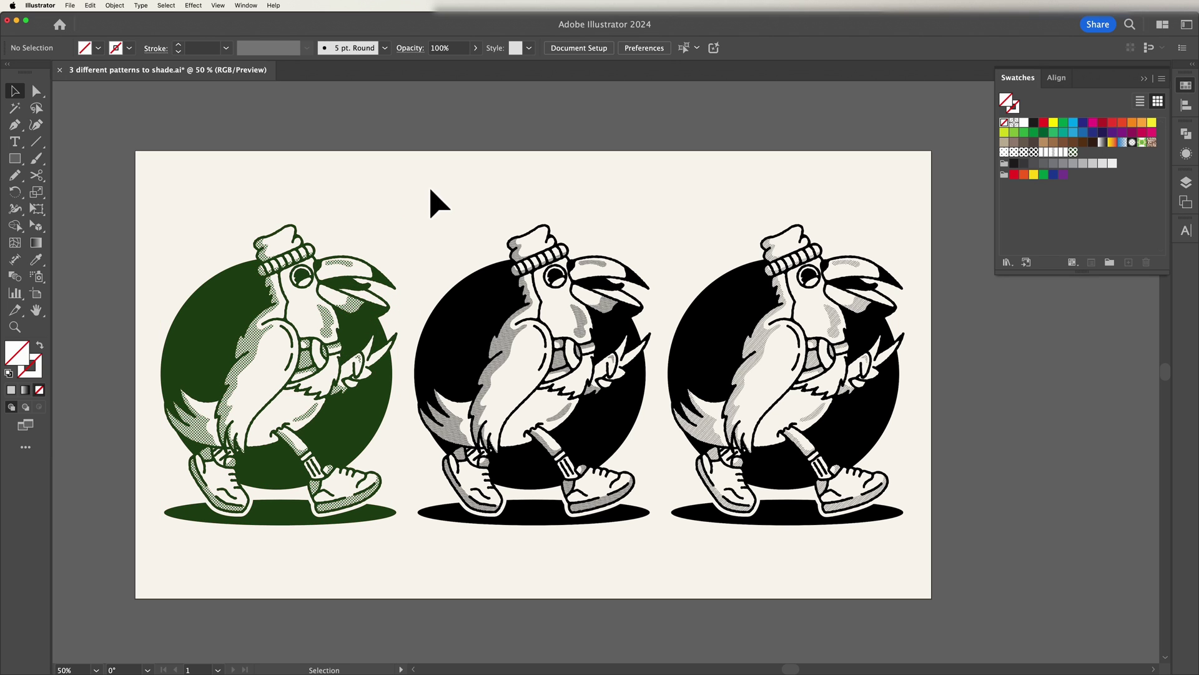
left_click(527, 314)
left_click(90, 5)
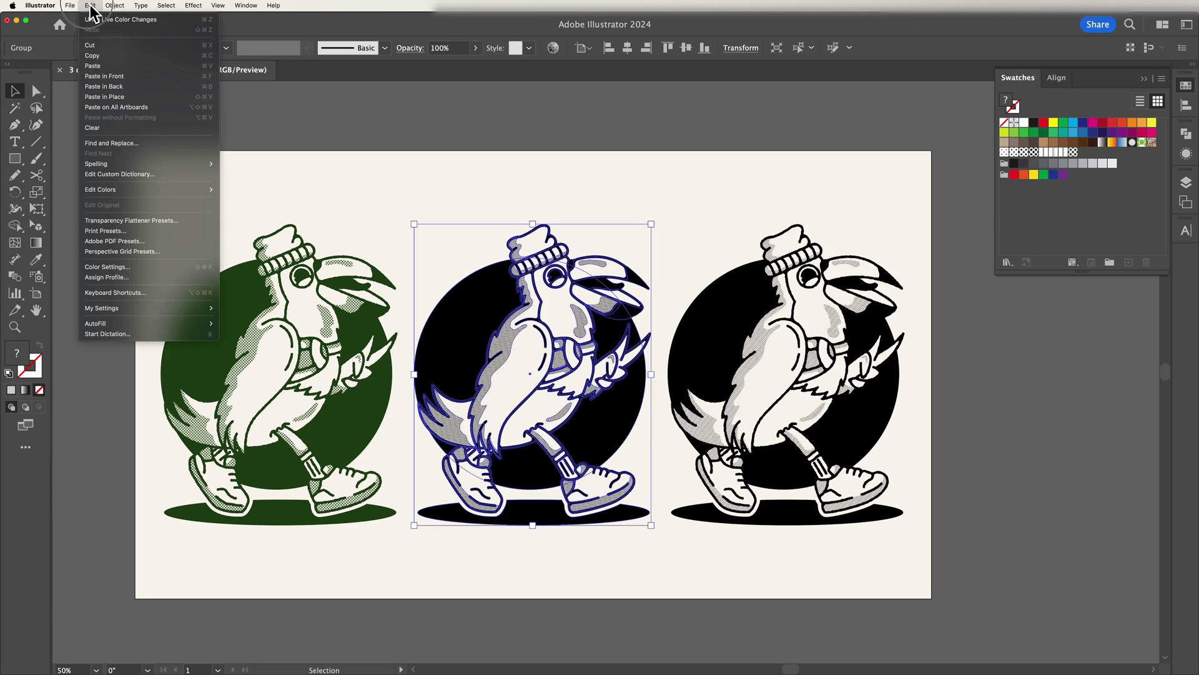
mouse_move(167, 195)
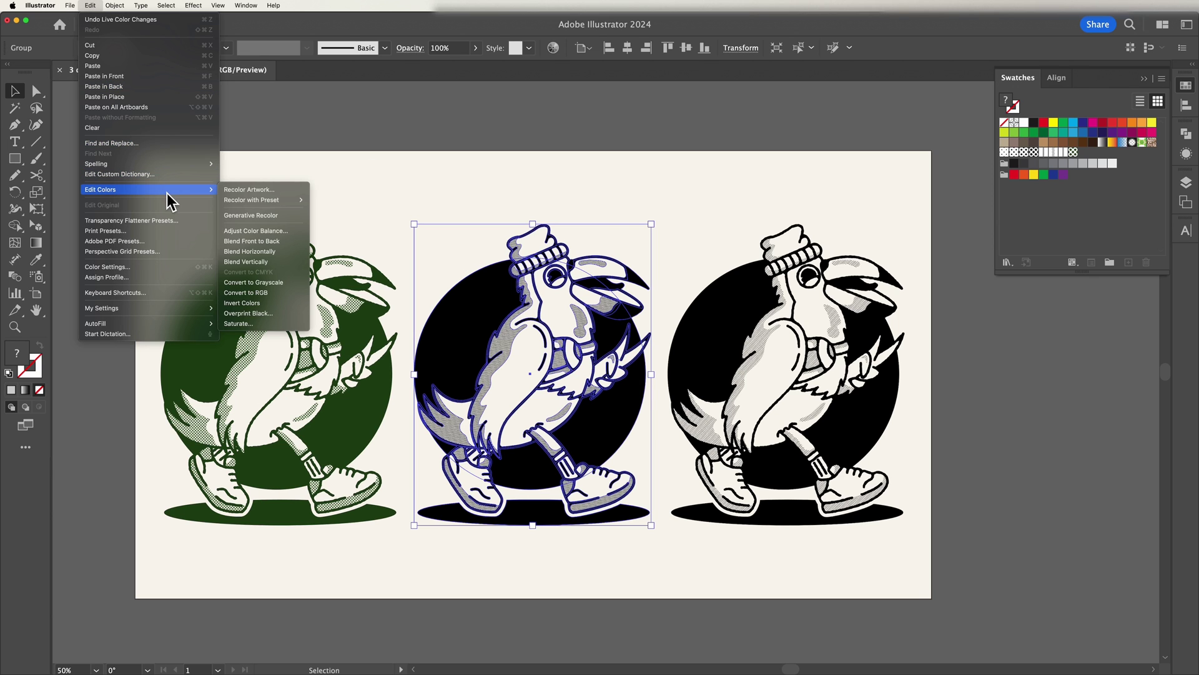
left_click(290, 191)
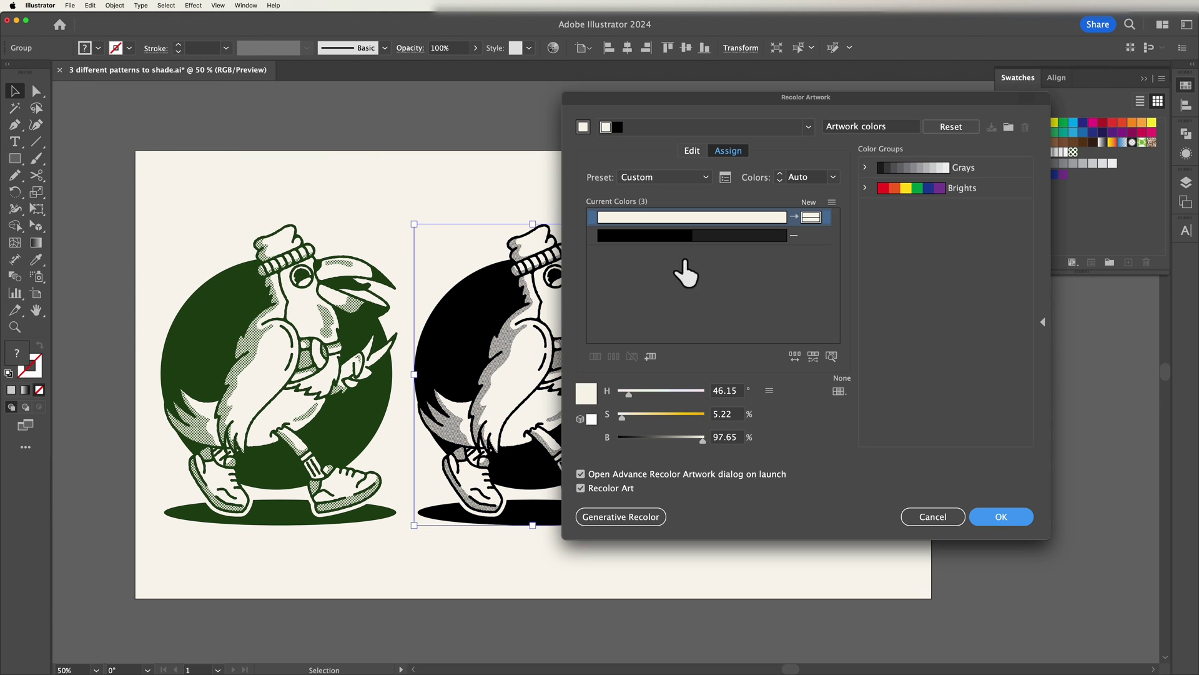
left_click(811, 232)
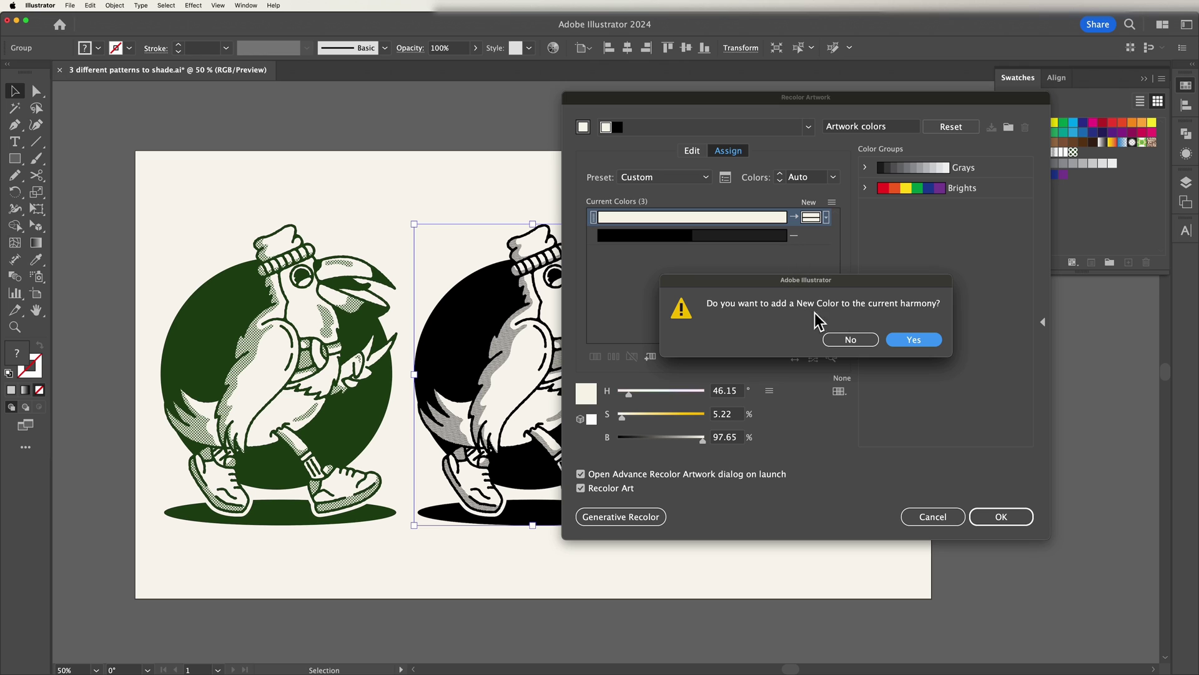
left_click(914, 341)
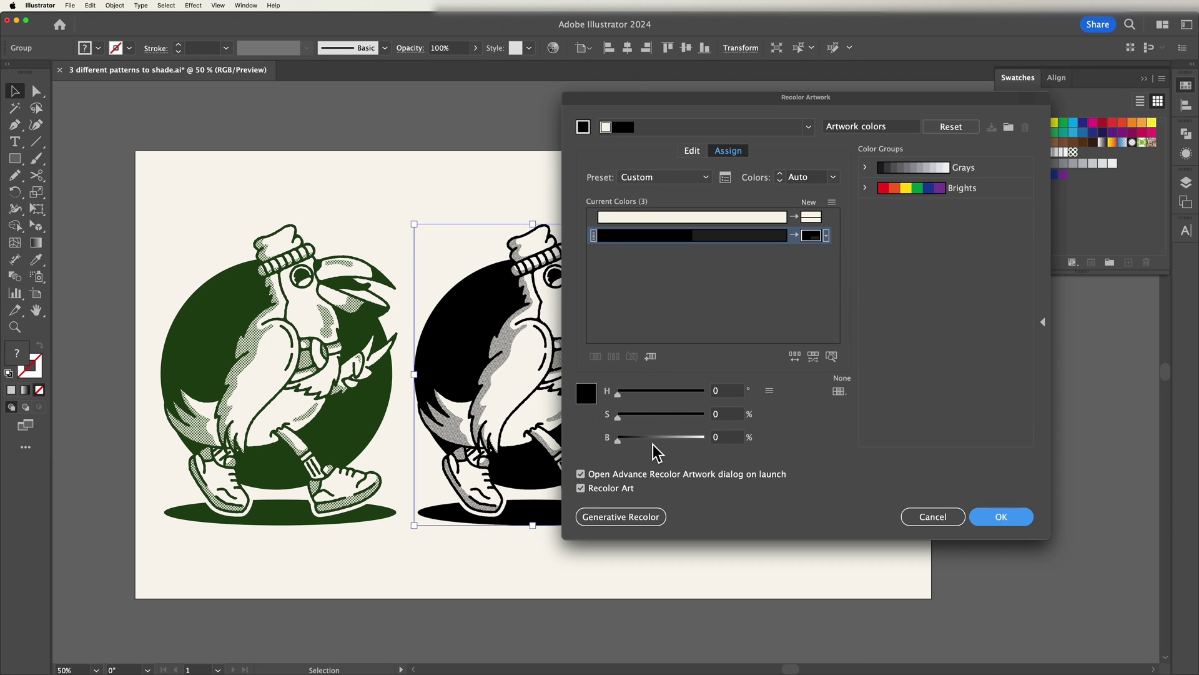
Adjust the replacement colour's hue, brightness and saturation to a warm red
left_click_drag(621, 422, 652, 450)
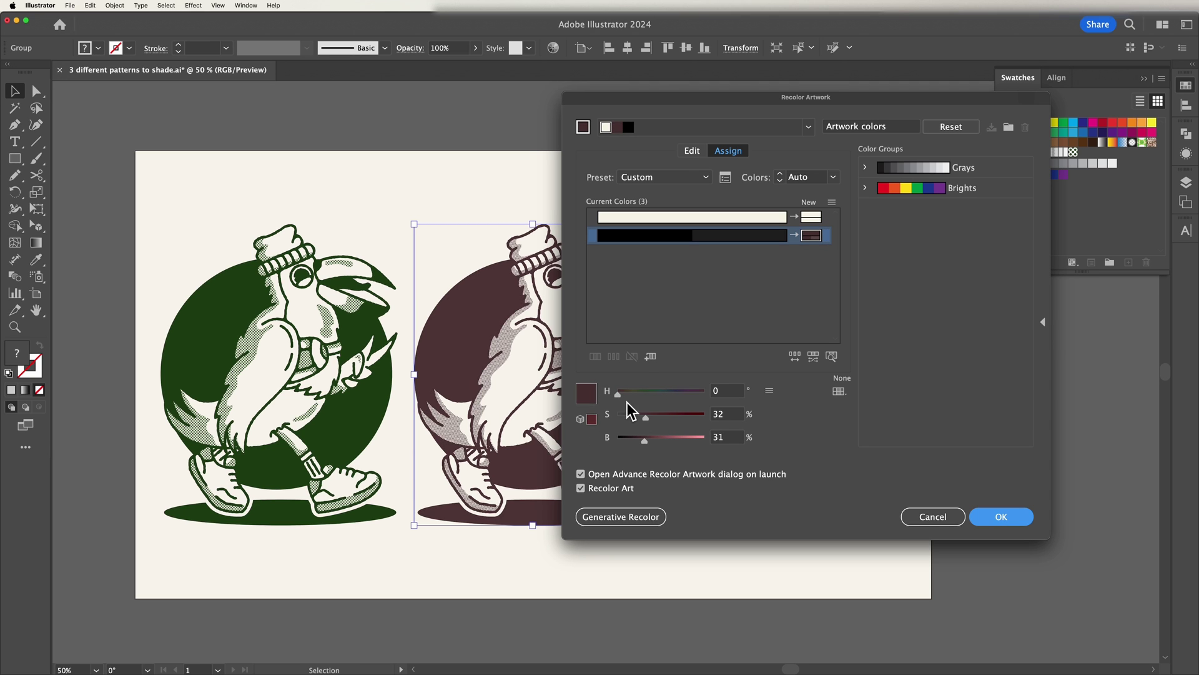
left_click_drag(625, 399, 683, 397)
left_click_drag(644, 439, 681, 439)
left_click_drag(683, 392, 697, 416)
left_click_drag(648, 98, 752, 98)
Apply the red recolor, then add a replacement colour for the right bird's black in Recolor Artwork
left_click(1106, 517)
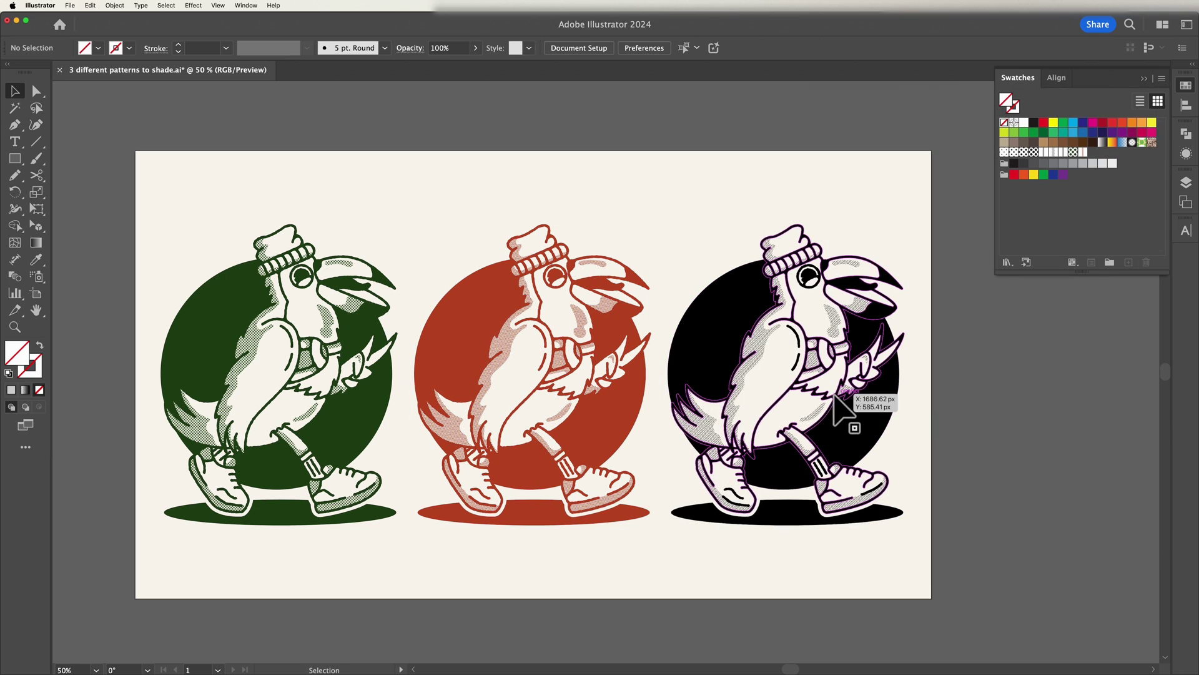
left_click(862, 406)
left_click(90, 5)
mouse_move(196, 199)
left_click(262, 190)
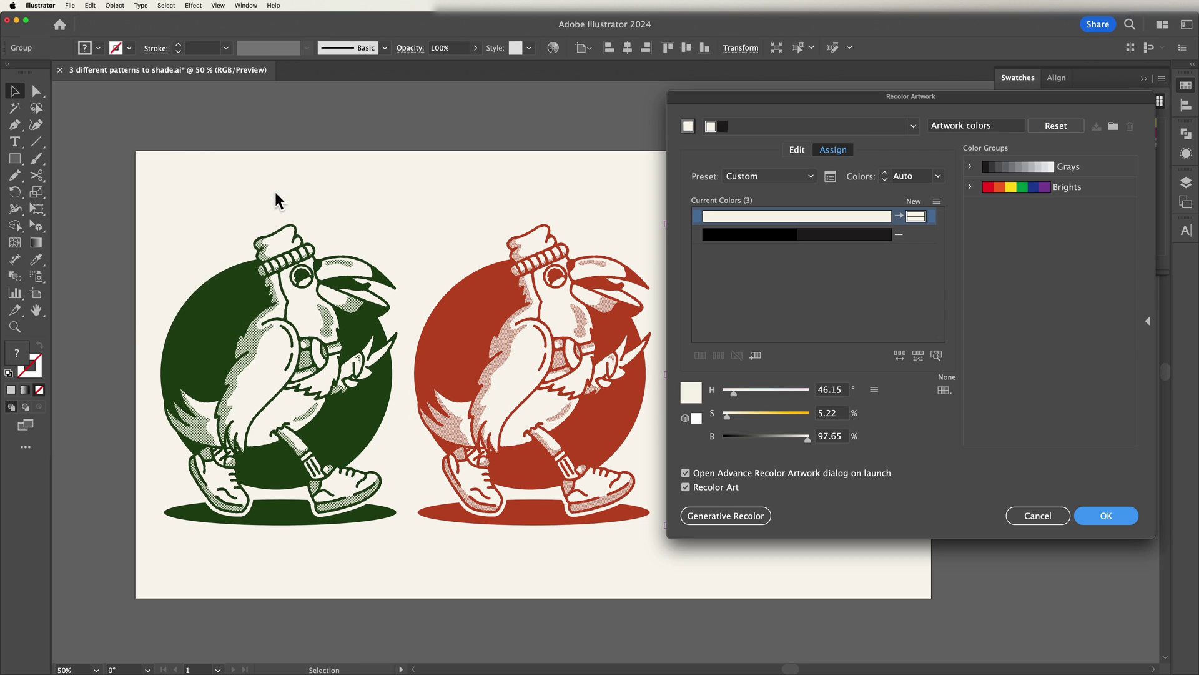
left_click_drag(893, 104, 352, 112)
left_click(356, 250)
left_click(462, 347)
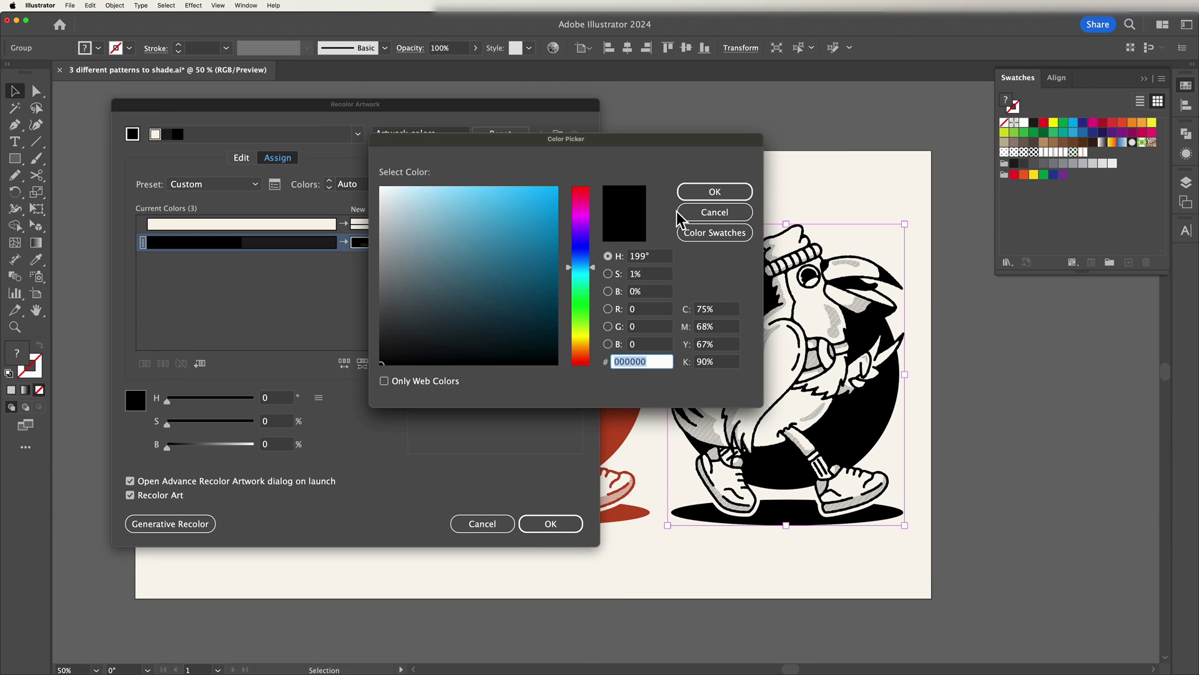
Set the replacement colour to navy blue (H241 S73 B49), apply it, and fit the artboard in view
left_click(716, 194)
left_click(361, 243)
left_click_drag(178, 424, 240, 424)
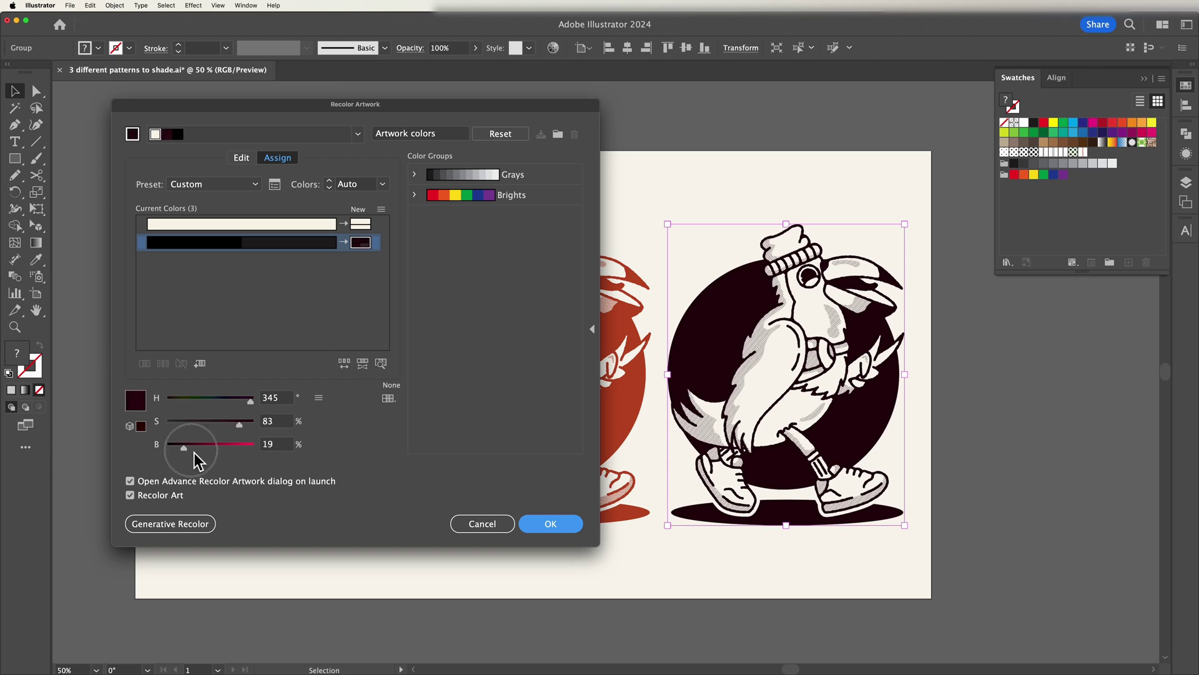
left_click_drag(179, 447, 247, 447)
left_click_drag(250, 400, 200, 400)
left_click(247, 448)
left_click_drag(247, 449, 216, 448)
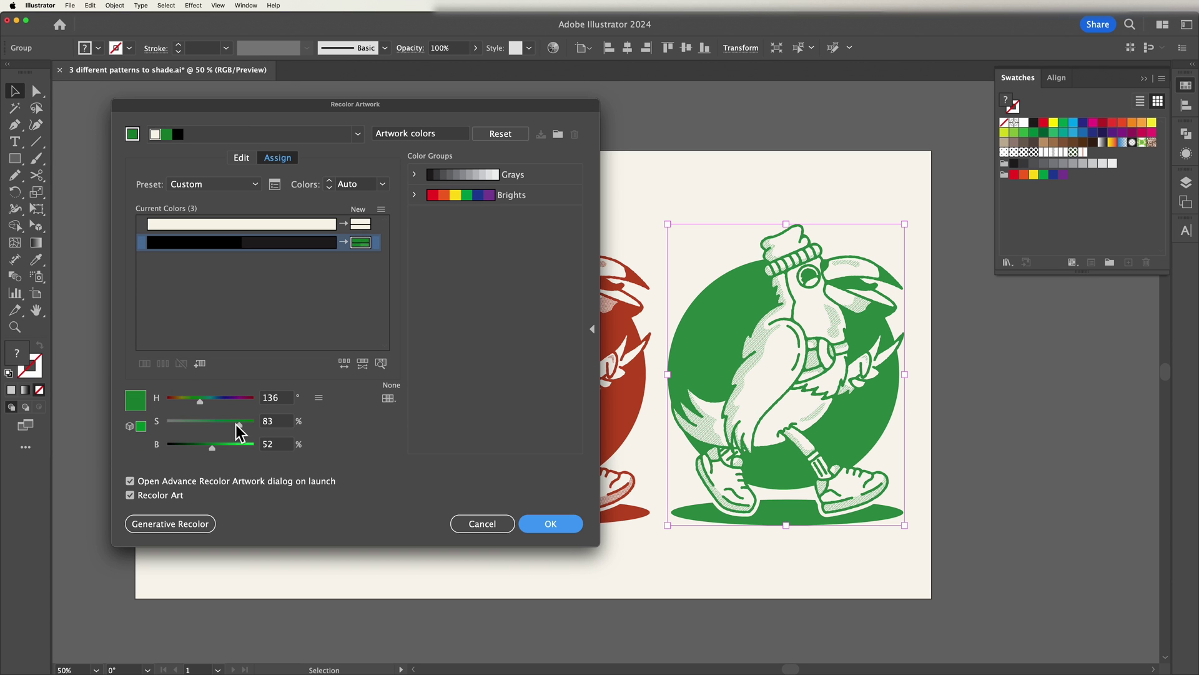
left_click_drag(200, 399, 226, 400)
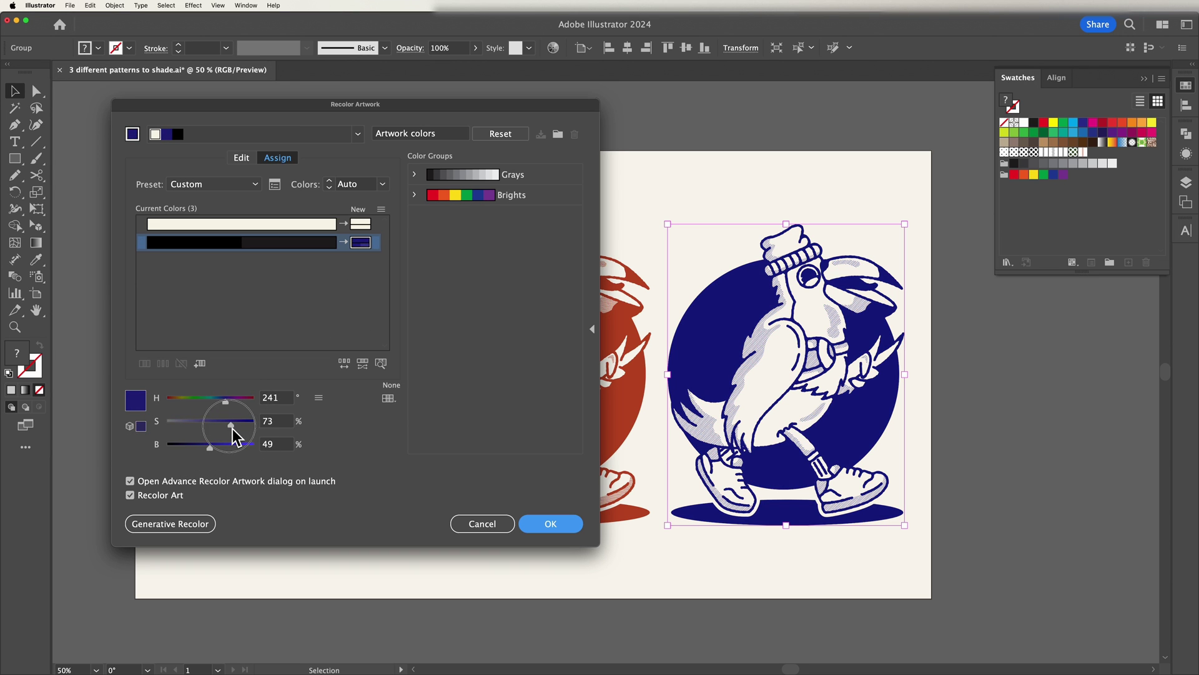
left_click(550, 524)
left_click(950, 549)
key("super+0")
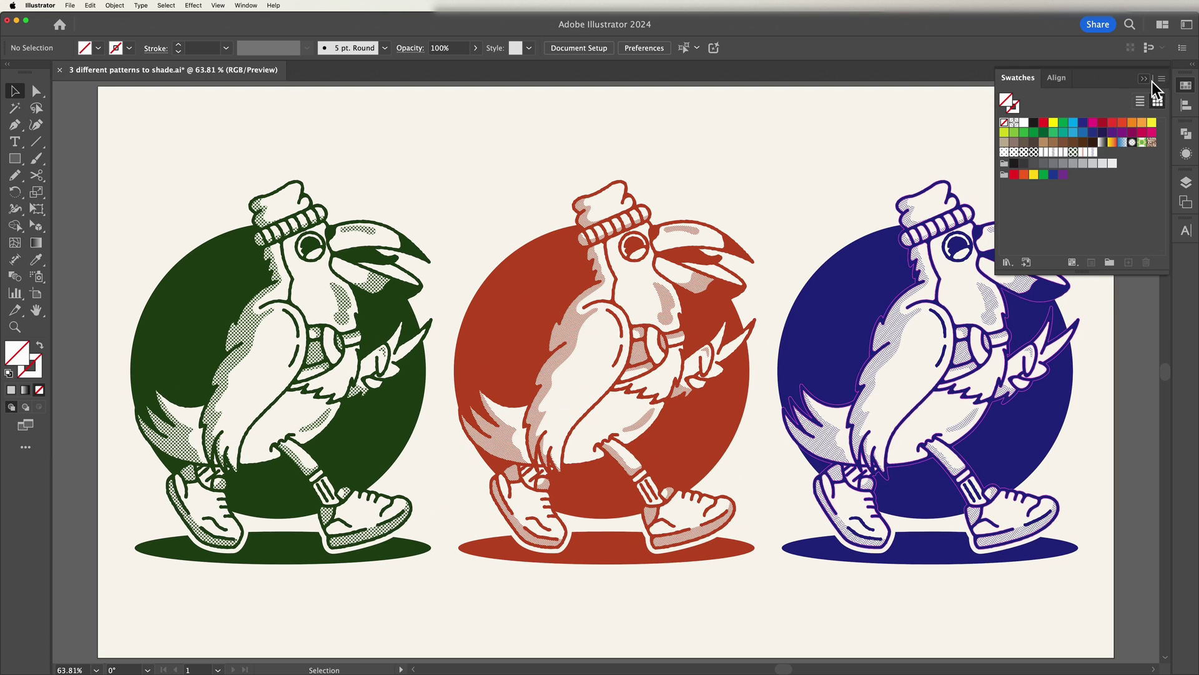